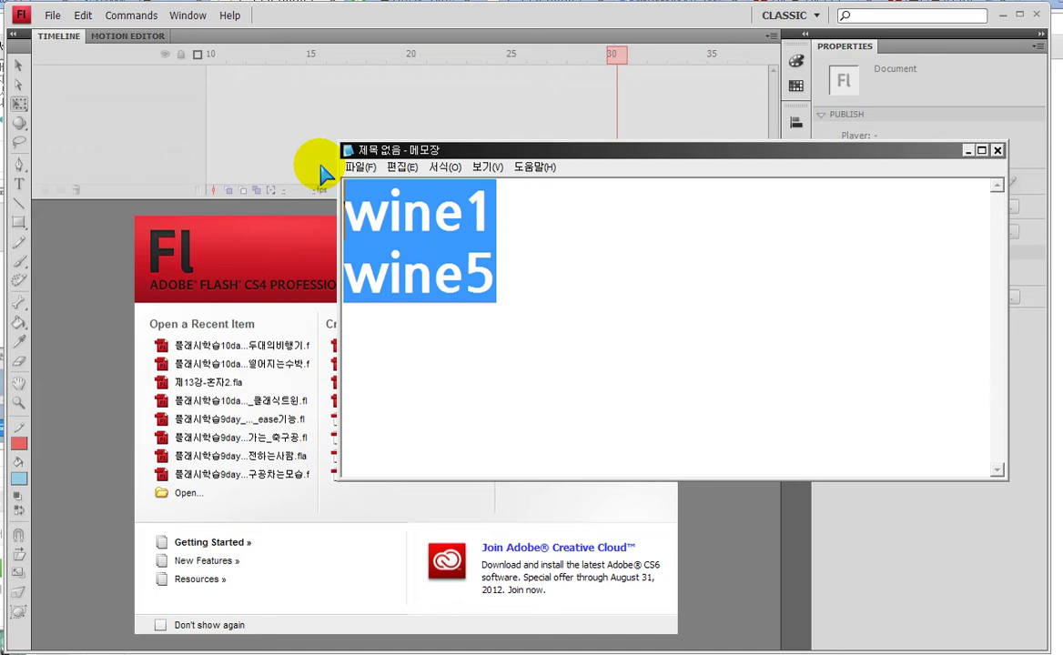
Replace the Notepad text with the heading "<심볼 Symbol>".
{"action": "type", "text": "t"}
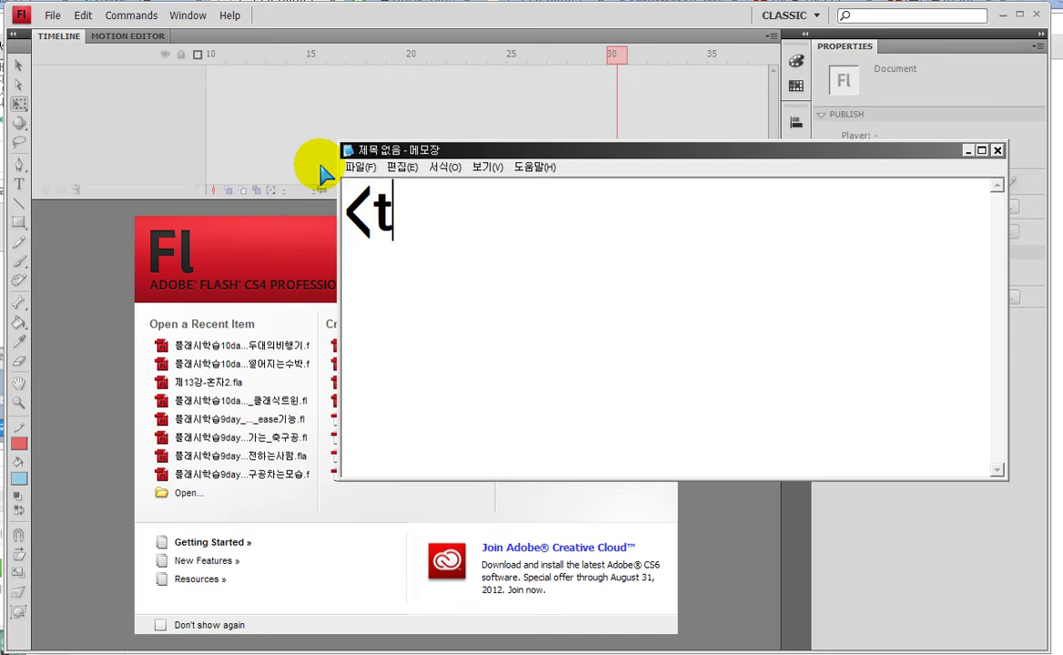
{"action": "key", "text": "BackSpace"}
{"action": "type", "text": "t"}
{"action": "key", "text": "BackSpace"}
{"action": "key", "text": "BackSpace"}
{"action": "type", "text": "심볼"}
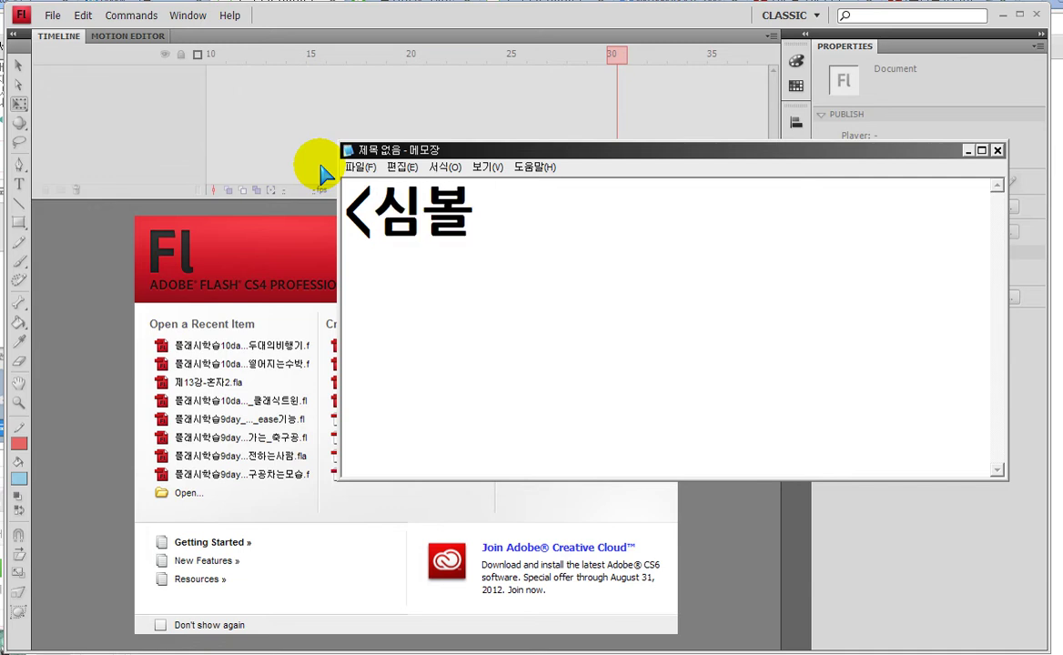
{"action": "type", "text": " Sym"}
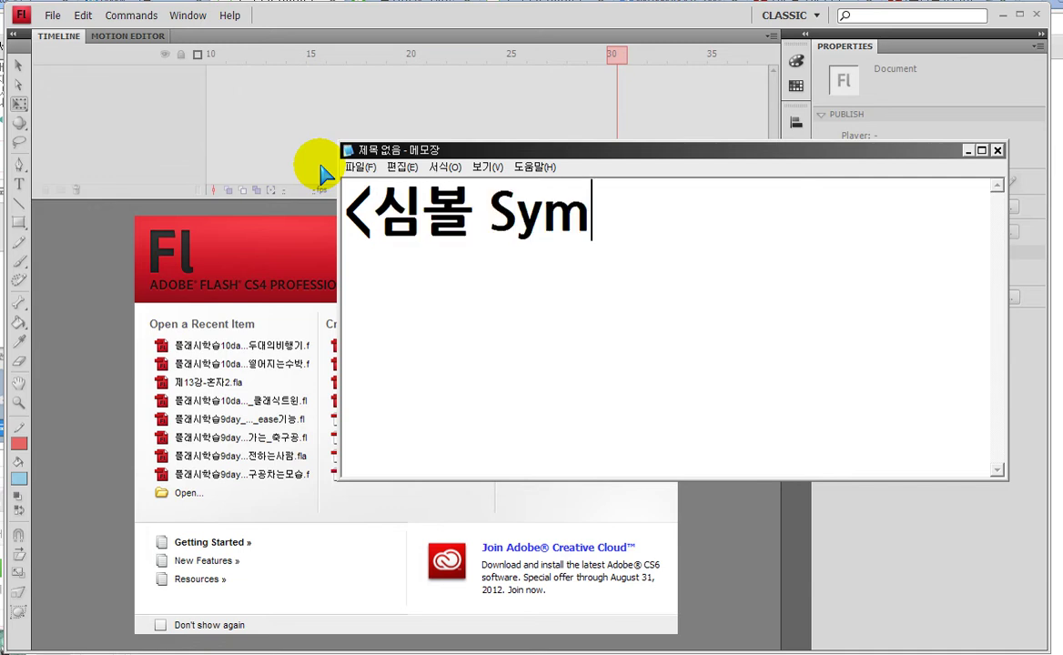
{"action": "type", "text": "bol>"}
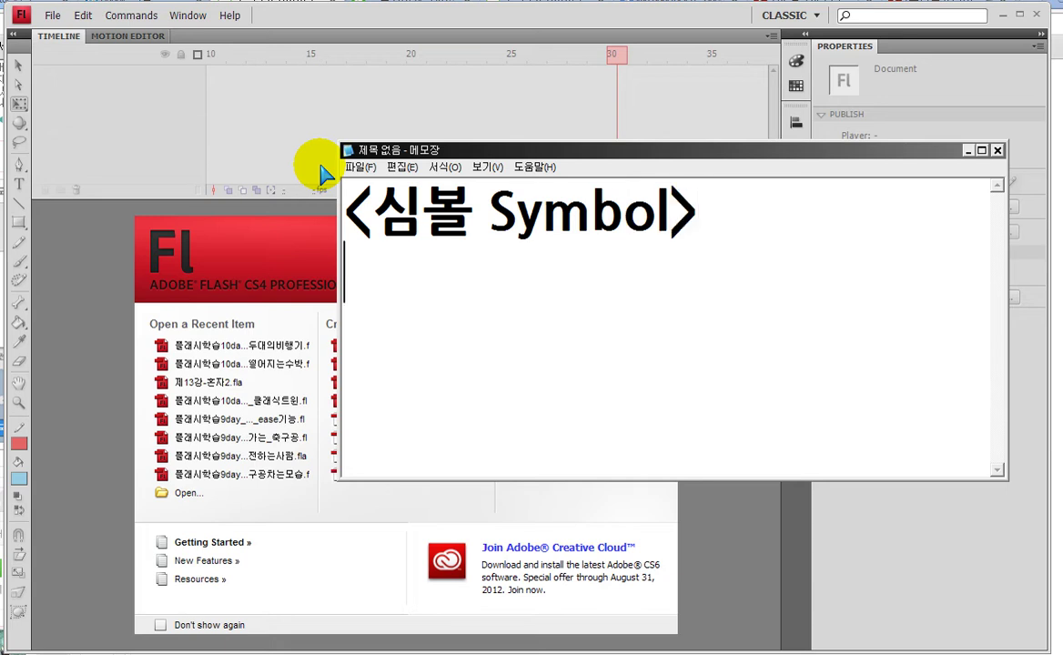
List the symbol types "-Graphic", "-Button" and "-Movie Clip" on separate lines below the heading.
{"action": "key", "text": "Return"}
{"action": "type", "text": "-"}
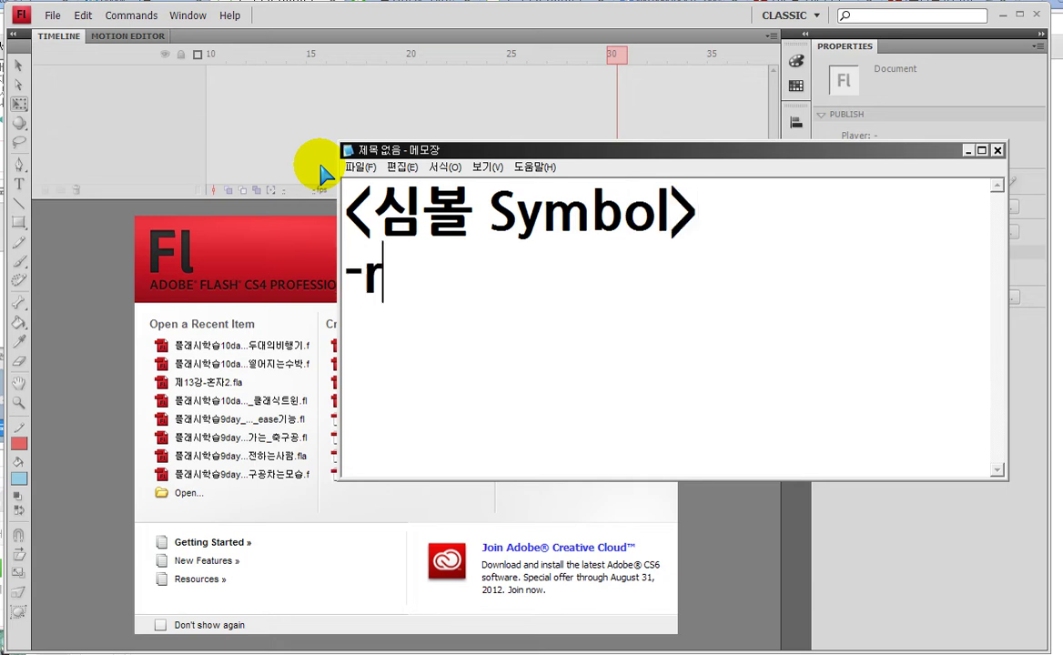
{"action": "type", "text": "Gra"}
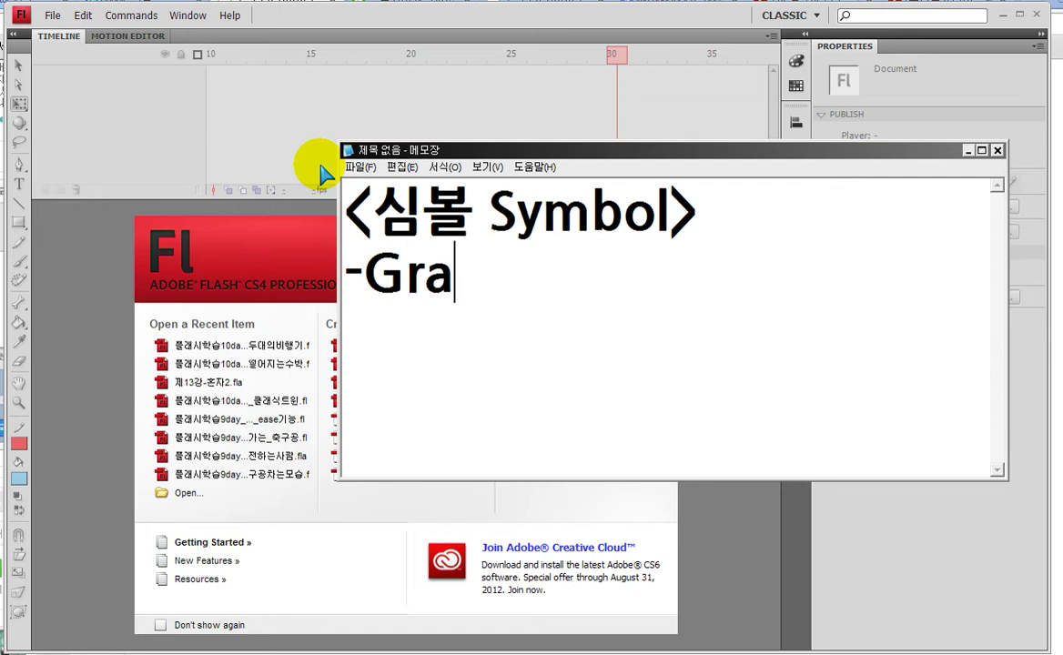
{"action": "type", "text": "phic"}
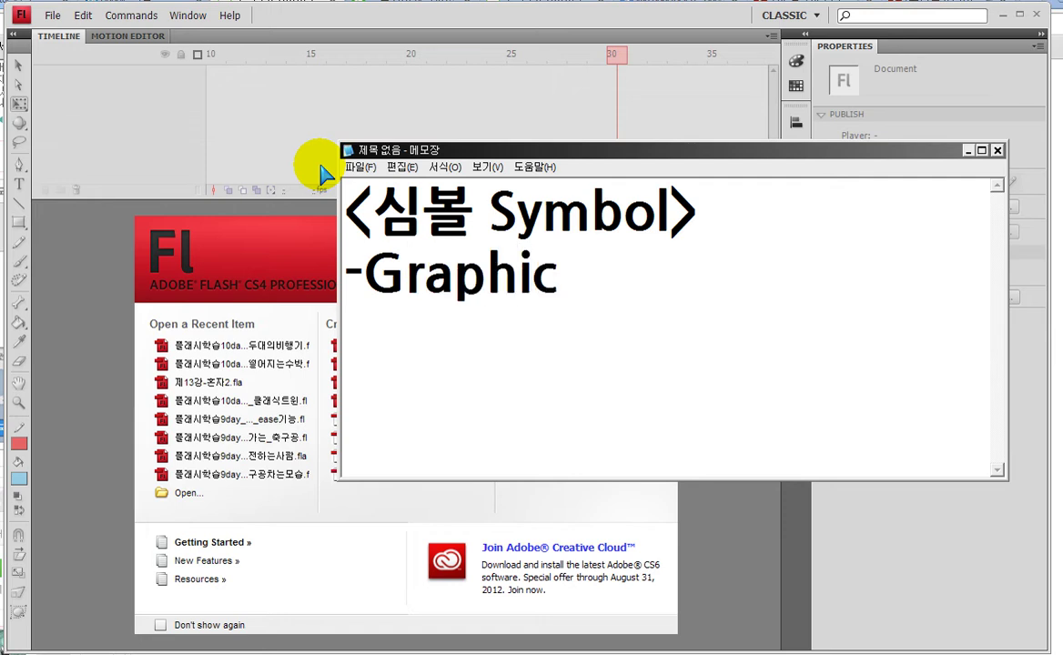
{"action": "key", "text": "Return"}
{"action": "type", "text": "-="}
{"action": "key", "text": "BackSpace"}
{"action": "type", "text": "Button"}
{"action": "key", "text": "Return"}
{"action": "type", "text": "-Mo"}
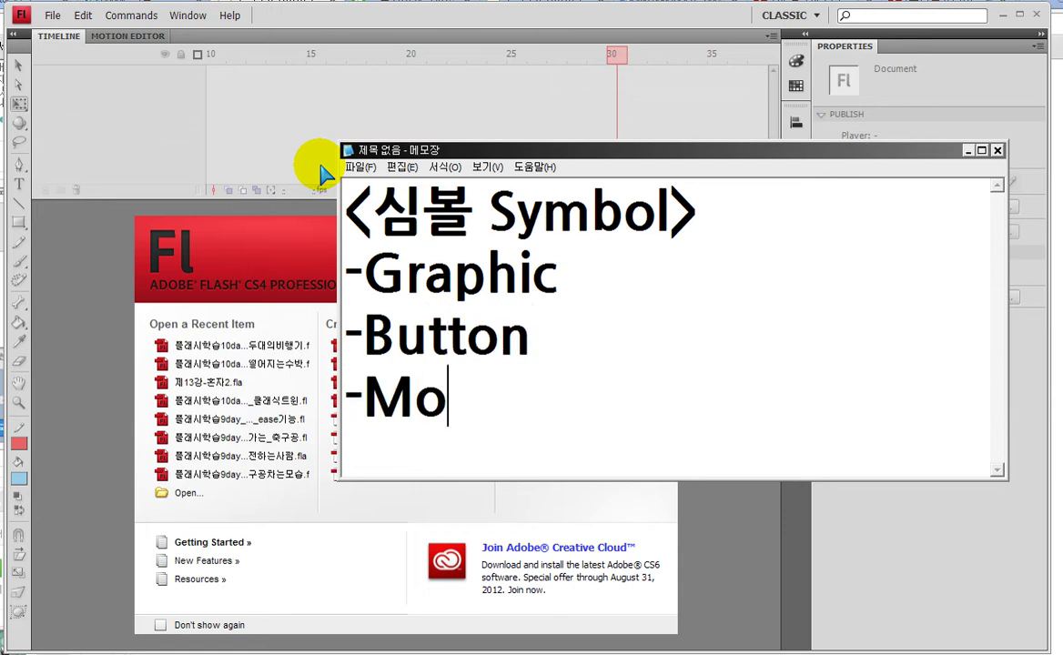
{"action": "type", "text": "vie "}
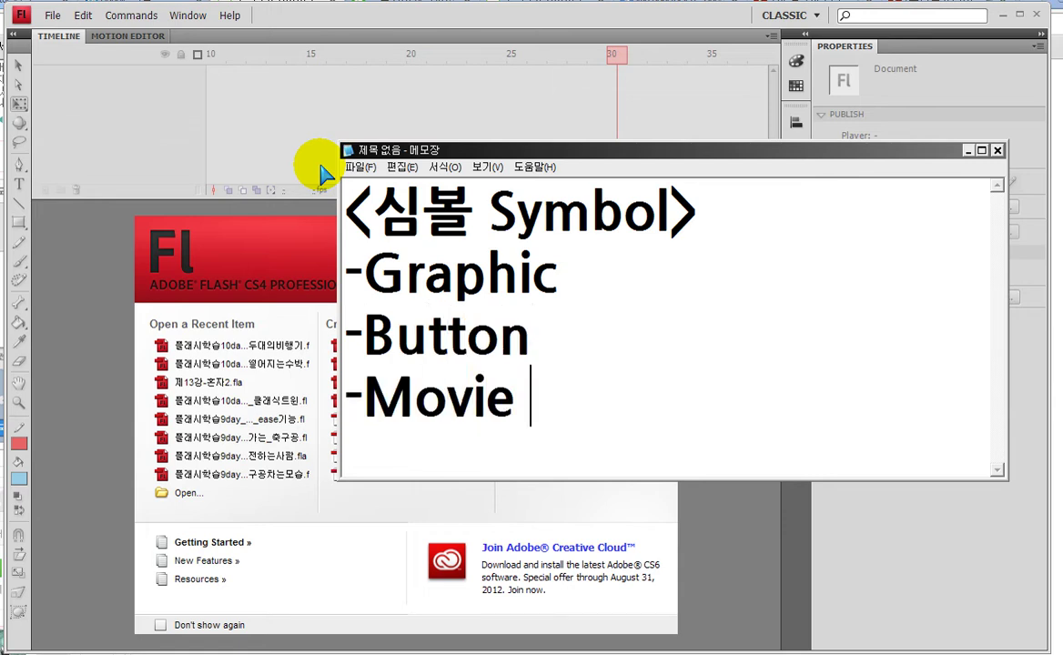
{"action": "type", "text": "Clip"}
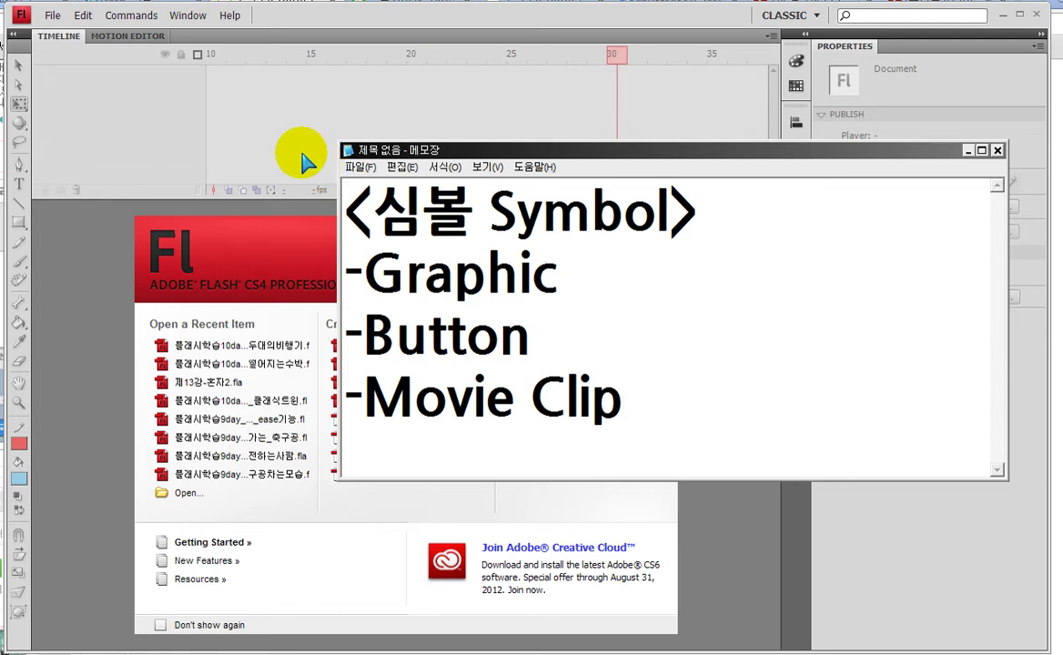
Switch to Flash and create a new ActionScript 2.0 document.
{"action": "left_click", "coordinate": [31, 170]}
{"action": "left_click", "coordinate": [387, 365]}
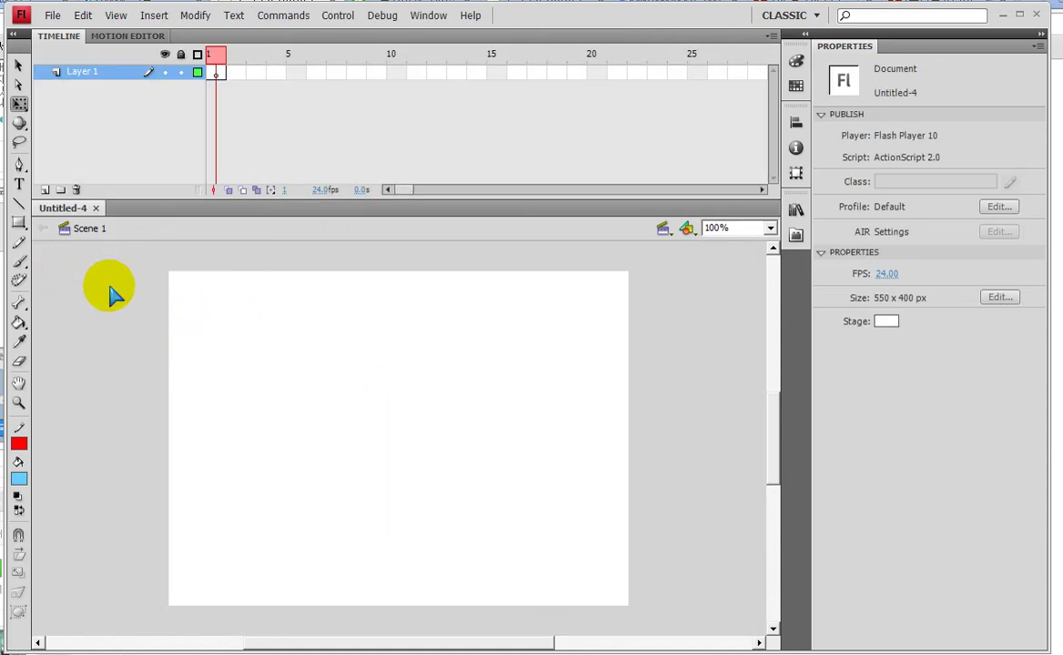
{"action": "left_click", "coordinate": [248, 296]}
Save the document in the 플래시 folder as 플래시학습10day_무비클립.
{"action": "key", "text": "ctrl+s"}
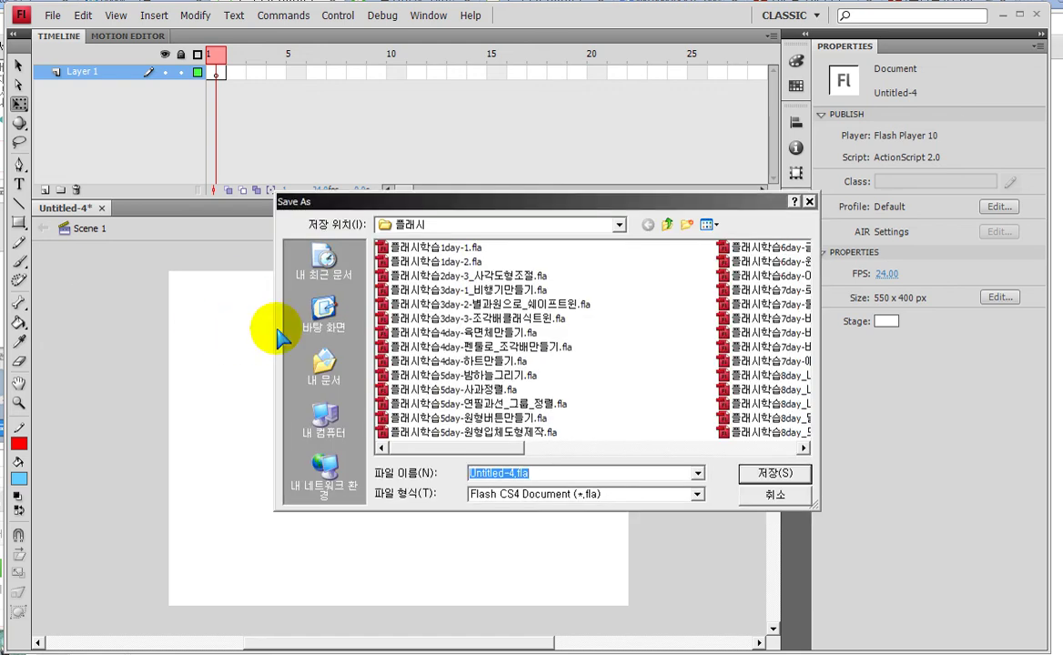
{"action": "left_click_drag", "start_coordinate": [523, 448], "coordinate": [659, 448]}
{"action": "left_click", "coordinate": [762, 361]}
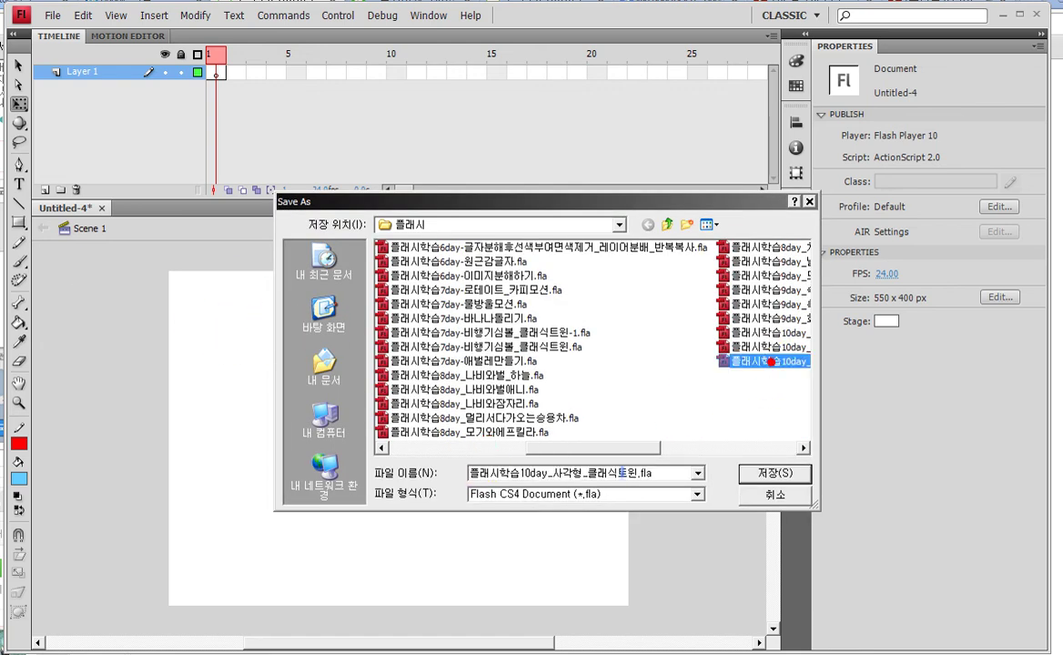
{"action": "left_click_drag", "start_coordinate": [556, 472], "coordinate": [714, 482]}
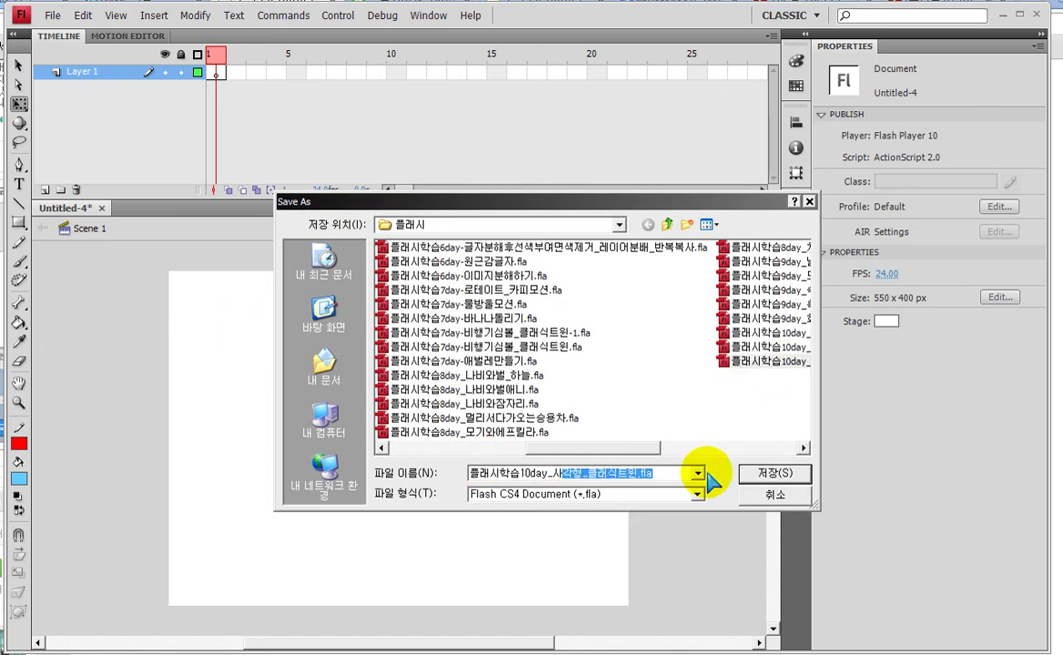
{"action": "key", "text": "Delete"}
{"action": "type", "text": "무비클립"}
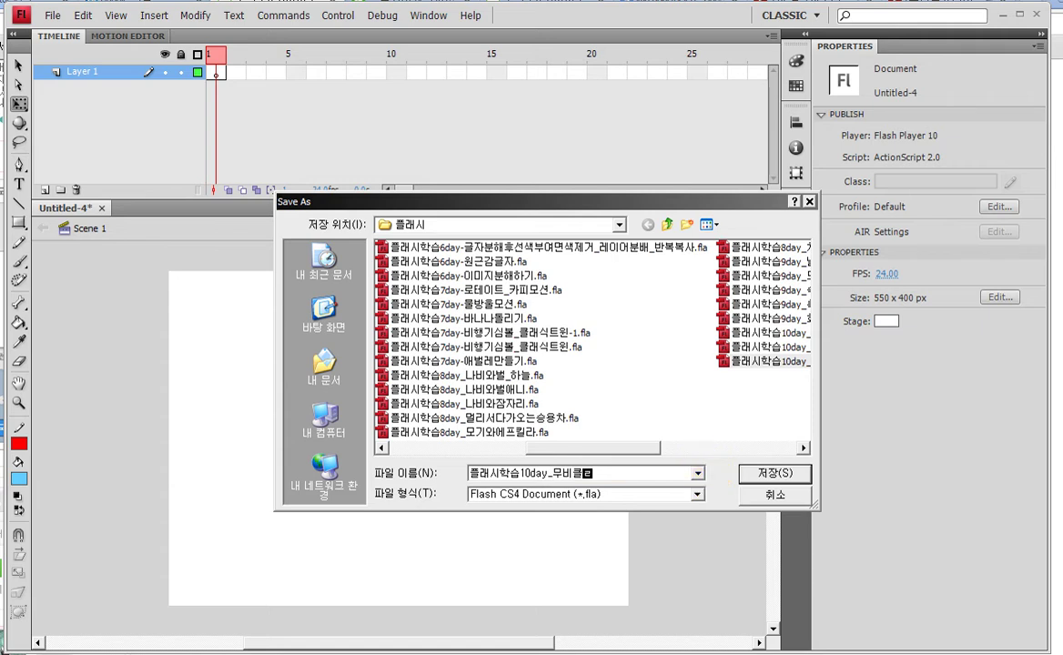
{"action": "key", "text": "Return"}
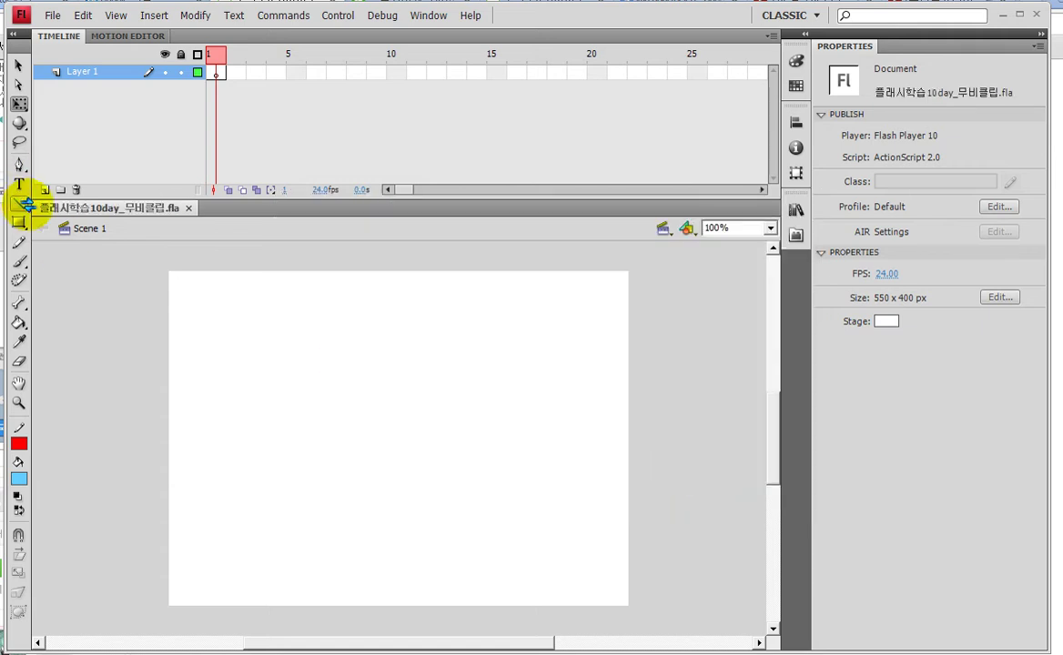
Draw a primitive rectangle about 181 by 181 px near the stage's middle, with a black stroke and a blue radial gradient fill.
{"action": "left_click", "coordinate": [19, 223]}
{"action": "left_click_drag", "start_coordinate": [19, 223], "coordinate": [78, 263]}
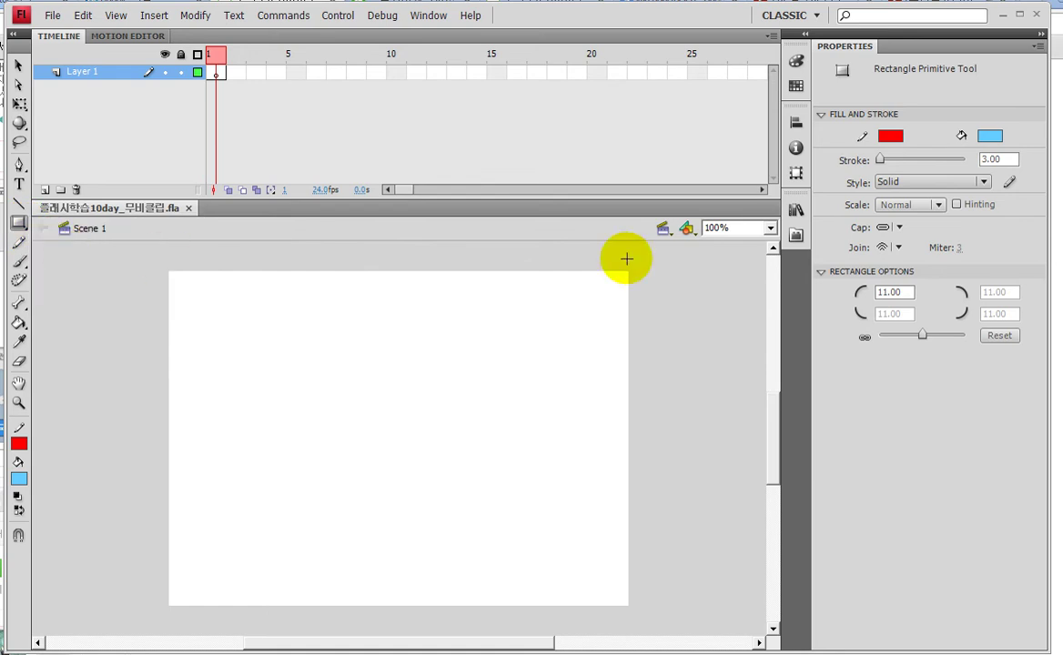
{"action": "left_click", "coordinate": [890, 136]}
{"action": "left_click", "coordinate": [897, 171]}
{"action": "left_click", "coordinate": [988, 136]}
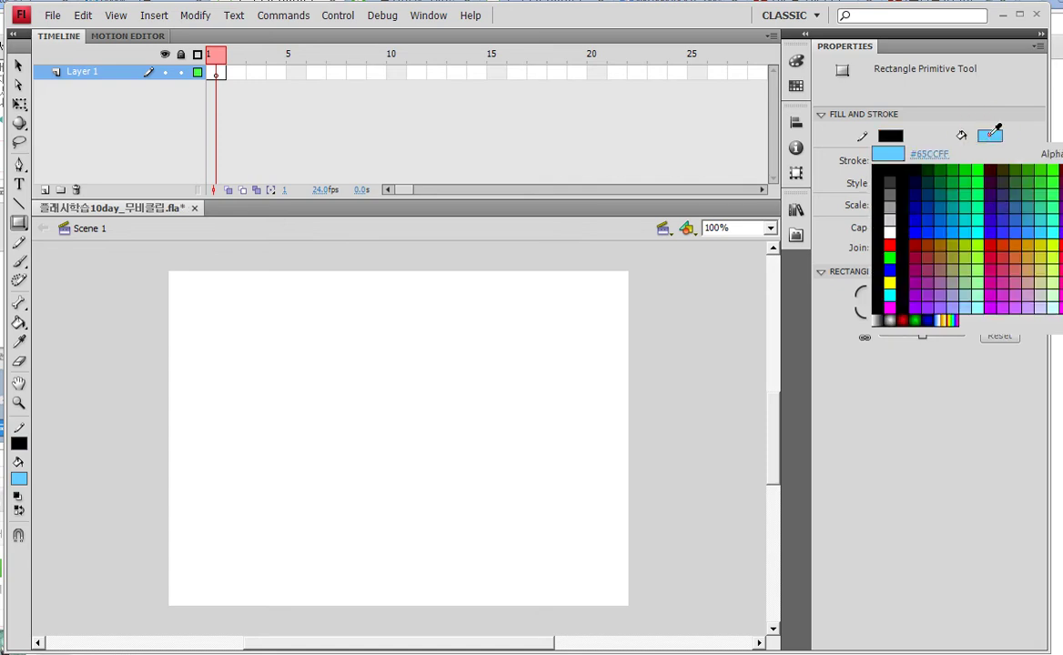
{"action": "left_click", "coordinate": [937, 319]}
{"action": "left_click_drag", "start_coordinate": [292, 351], "coordinate": [441, 475]}
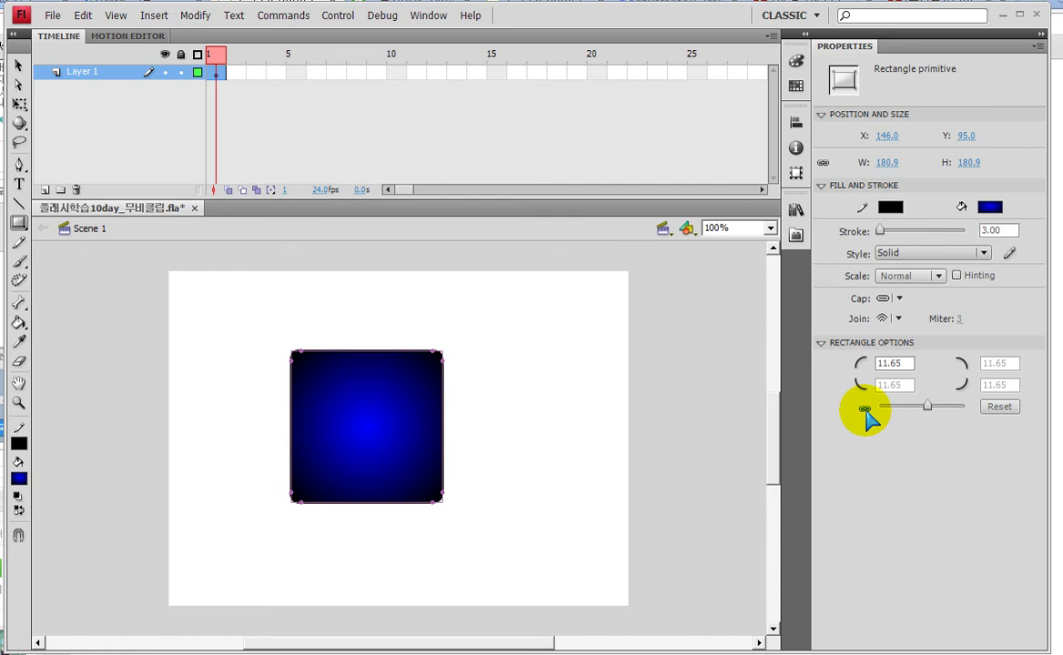
Unlink the rectangle's corner radii and set all four corners to 0.
{"action": "left_click", "coordinate": [863, 408]}
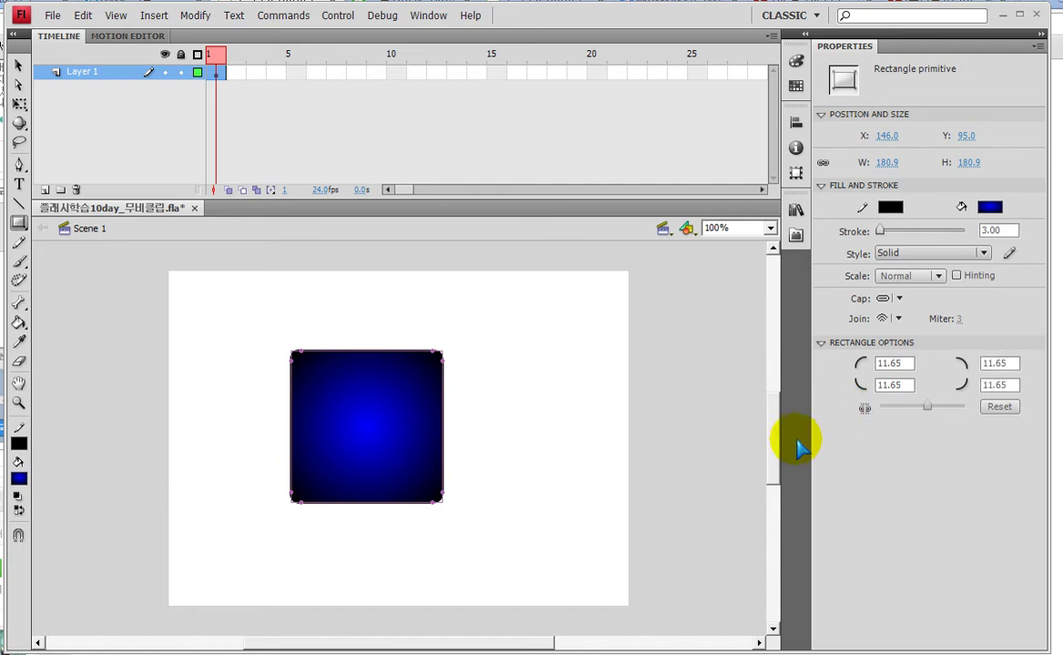
{"action": "left_click", "coordinate": [902, 363]}
{"action": "type", "text": "0"}
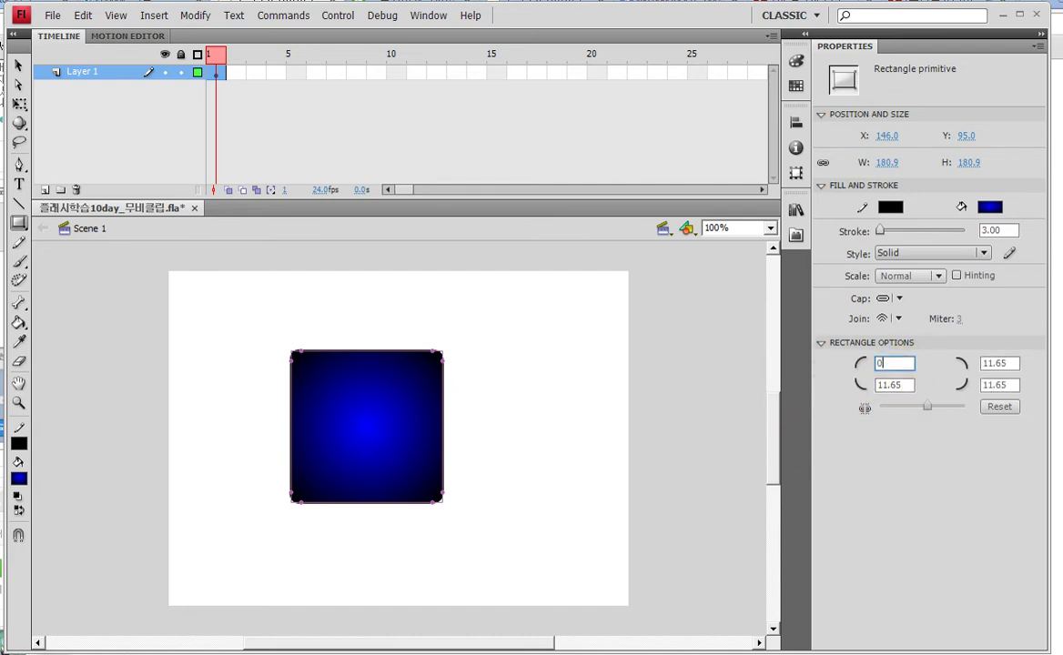
{"action": "left_click", "coordinate": [905, 385]}
{"action": "type", "text": "0"}
{"action": "left_click", "coordinate": [999, 362]}
{"action": "type", "text": "0"}
{"action": "left_click", "coordinate": [999, 385]}
{"action": "type", "text": "0"}
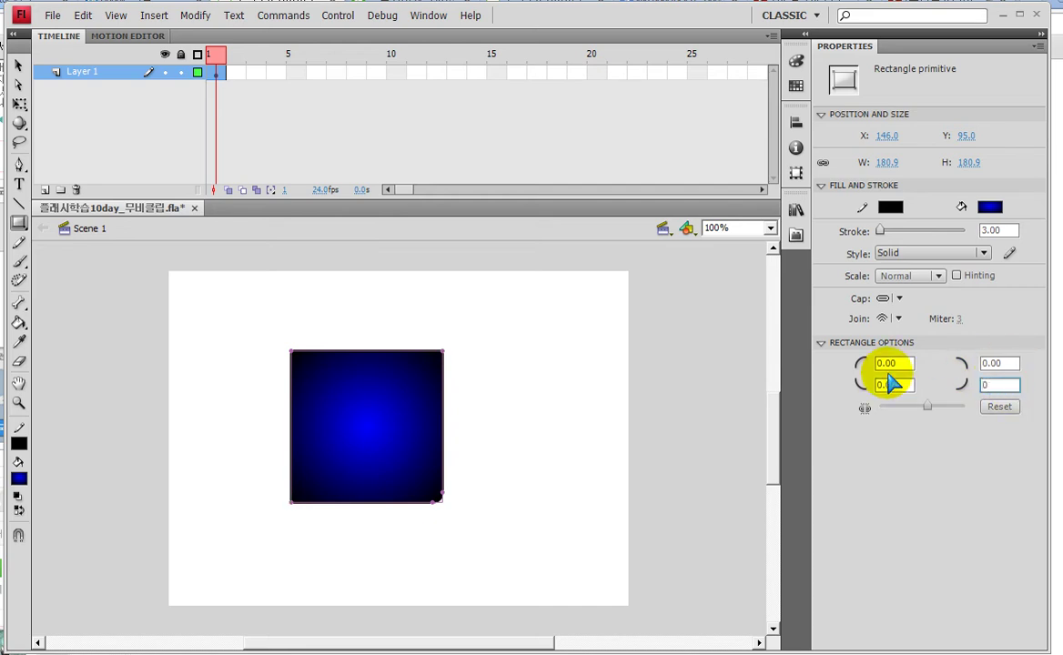
Set the rectangle's two upper corner radii to 30.
{"action": "left_click", "coordinate": [887, 364]}
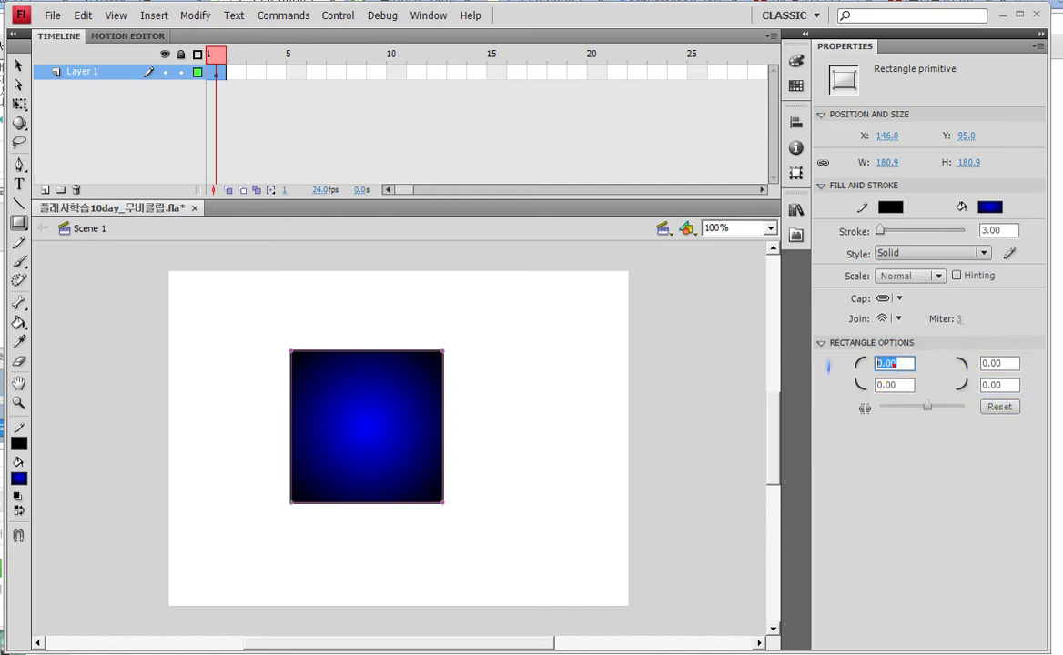
{"action": "type", "text": "30"}
{"action": "left_click", "coordinate": [999, 363]}
{"action": "type", "text": "30"}
{"action": "key", "text": "Return"}
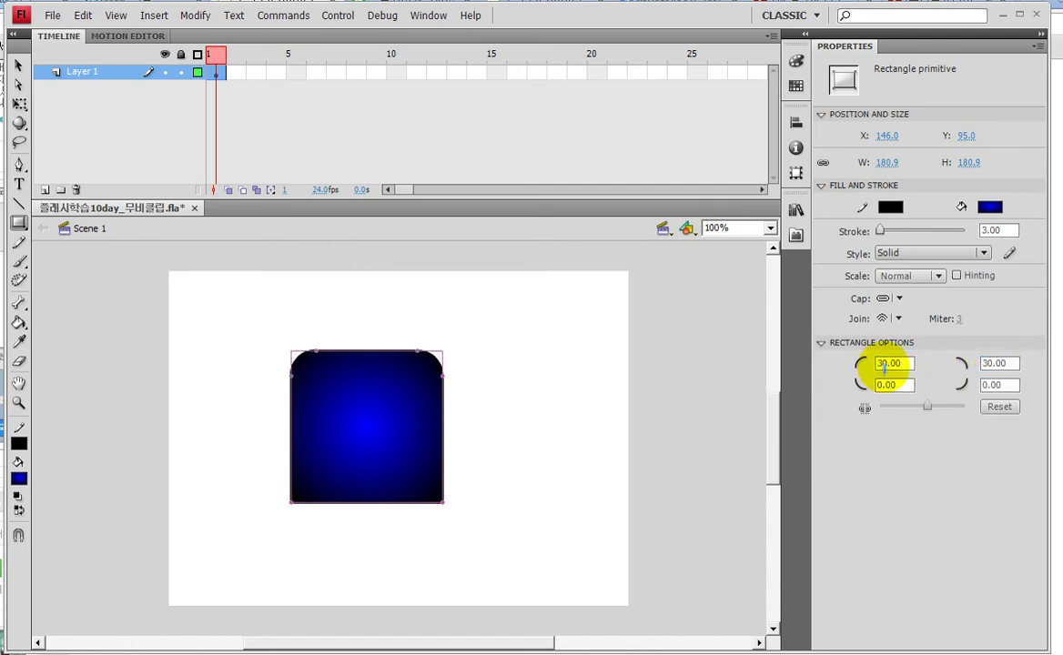
Unlink the rectangle's width and height and set its height to 100 px.
{"action": "left_click", "coordinate": [970, 161]}
{"action": "type", "text": "100"}
{"action": "key", "text": "Return"}
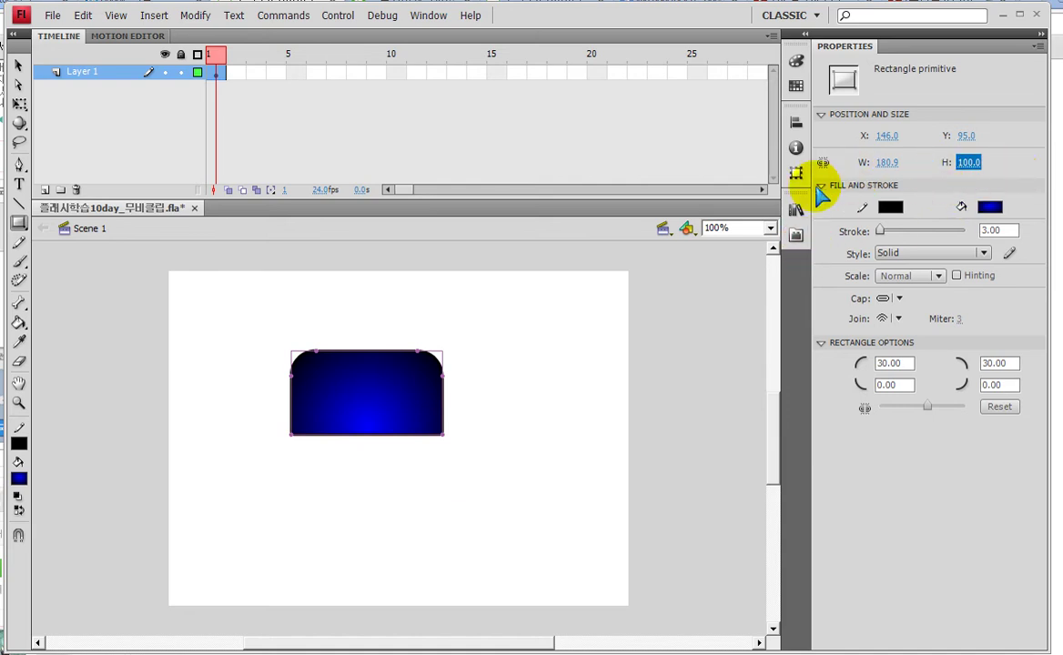
{"action": "left_click", "coordinate": [857, 155]}
{"action": "mouse_move", "coordinate": [857, 155]}
{"action": "left_mouse_down"}
{"action": "mouse_move", "coordinate": [797, 169]}
{"action": "mouse_move", "coordinate": [816, 189]}
{"action": "mouse_move", "coordinate": [949, 191]}
{"action": "mouse_move", "coordinate": [1030, 160]}
{"action": "mouse_move", "coordinate": [839, 148]}
{"action": "left_mouse_up"}
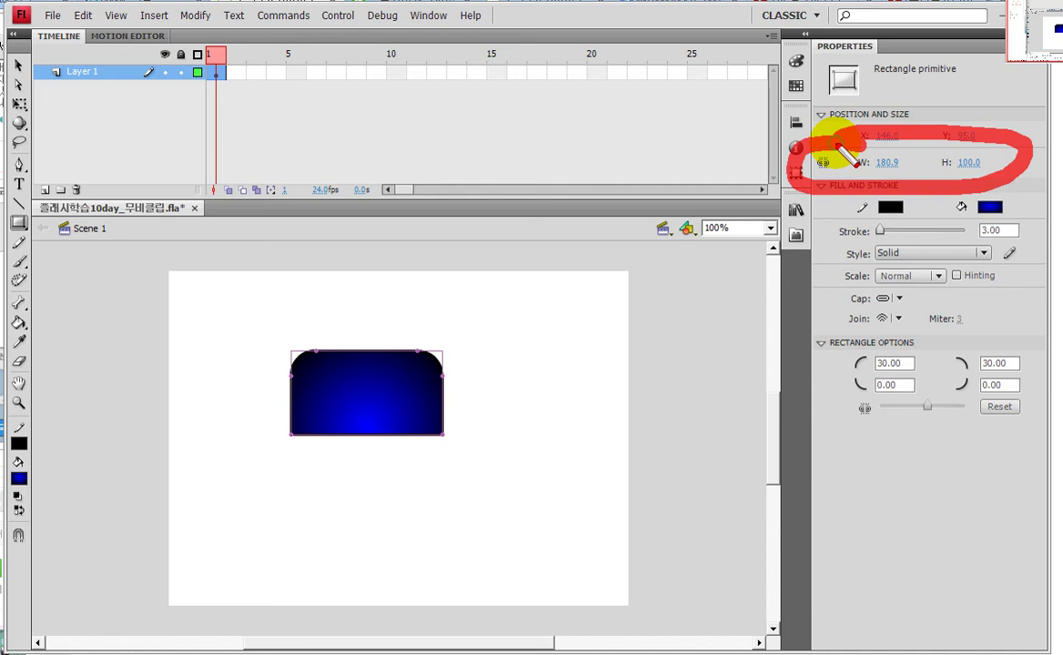
{"action": "left_click_drag", "start_coordinate": [855, 435], "coordinate": [869, 446]}
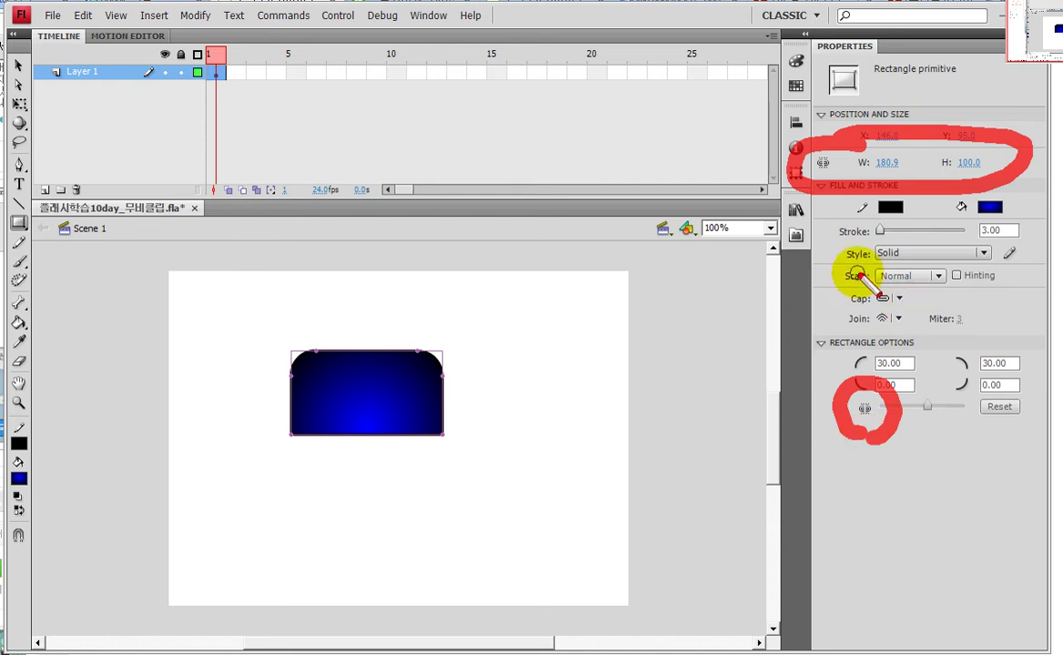
{"action": "key", "text": "Escape"}
Set the rectangle's two upper corner radii to 50.
{"action": "double_click", "coordinate": [894, 363]}
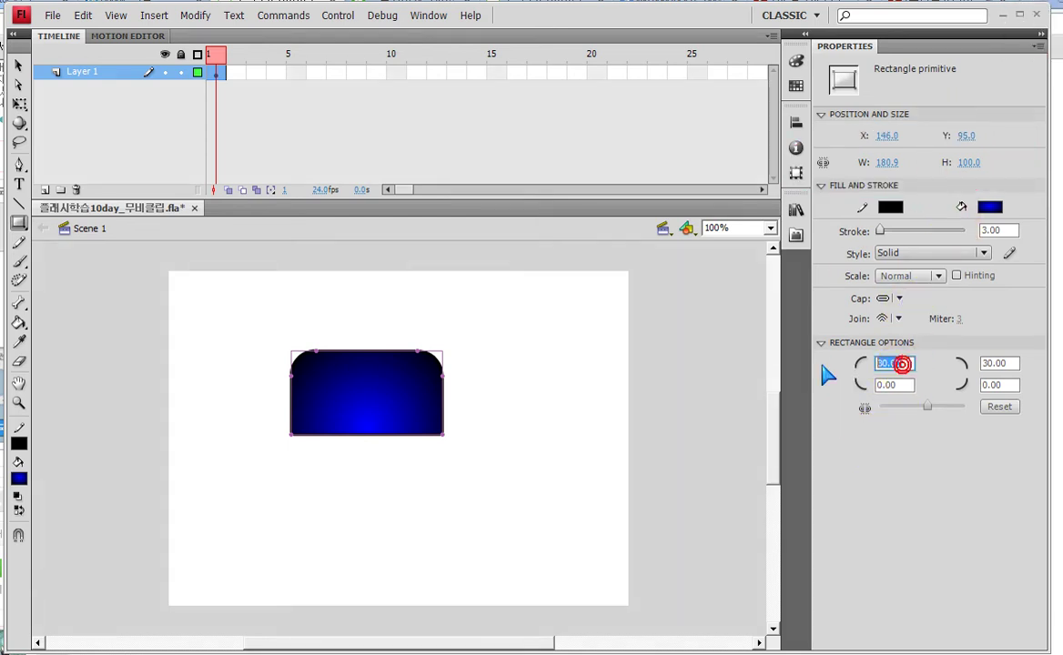
{"action": "type", "text": "50"}
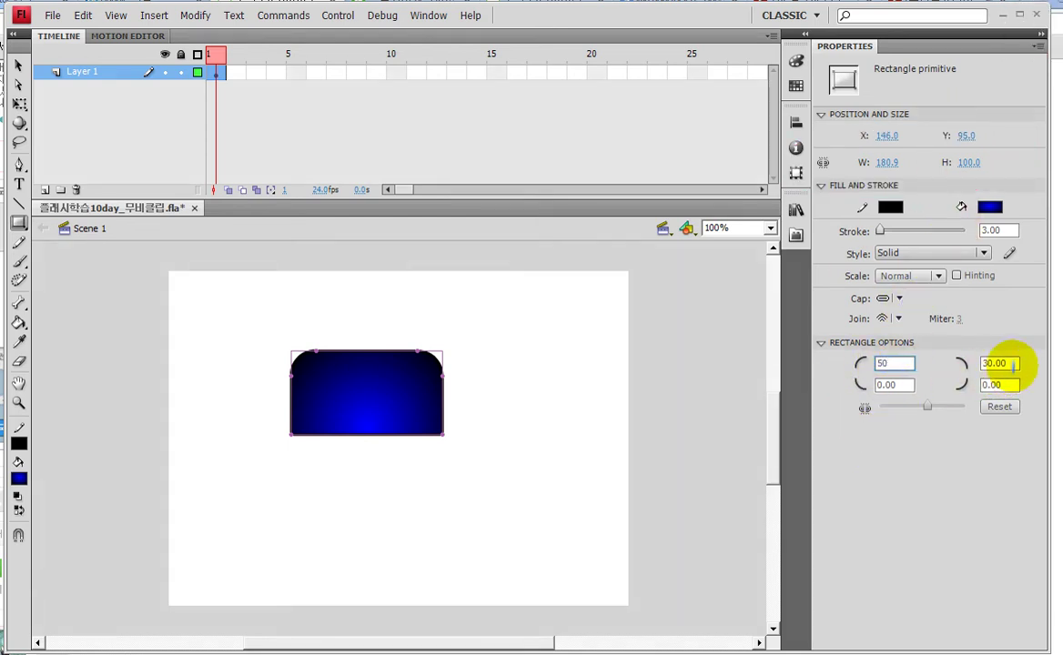
{"action": "key", "text": "Tab"}
{"action": "type", "text": "50"}
{"action": "key", "text": "Return"}
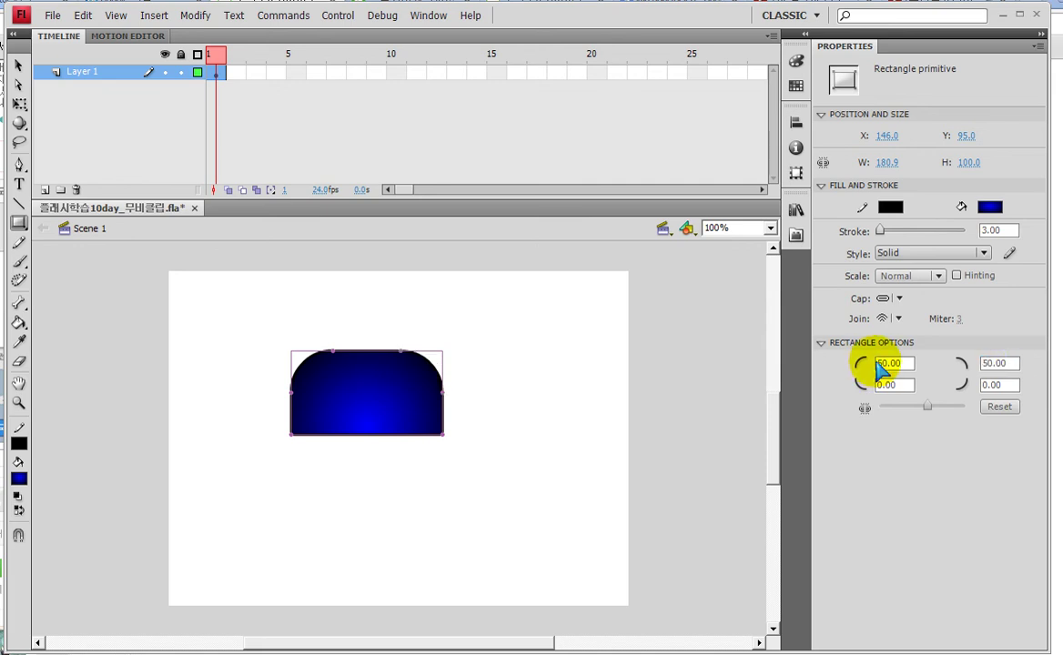
Set the rectangle's height to 60 px.
{"action": "left_click", "coordinate": [970, 161]}
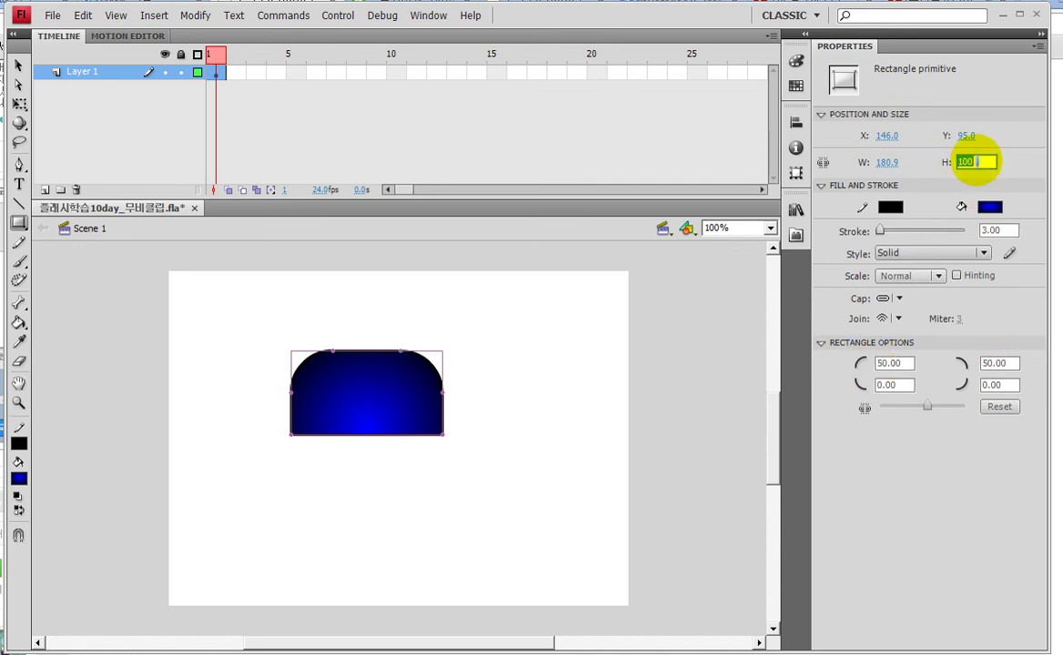
{"action": "type", "text": "60"}
{"action": "key", "text": "Return"}
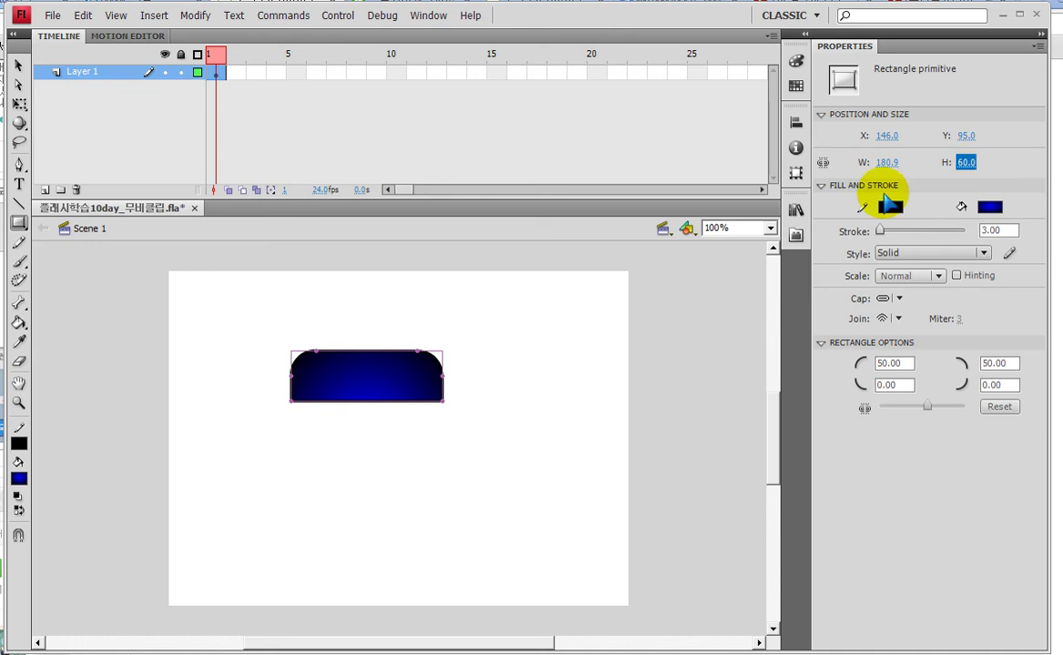
Move the rectangle towards the centre of the stage, to about X 196, Y 143.
{"action": "left_click", "coordinate": [18, 66]}
{"action": "left_click_drag", "start_coordinate": [357, 389], "coordinate": [397, 392]}
{"action": "left_click", "coordinate": [224, 408]}
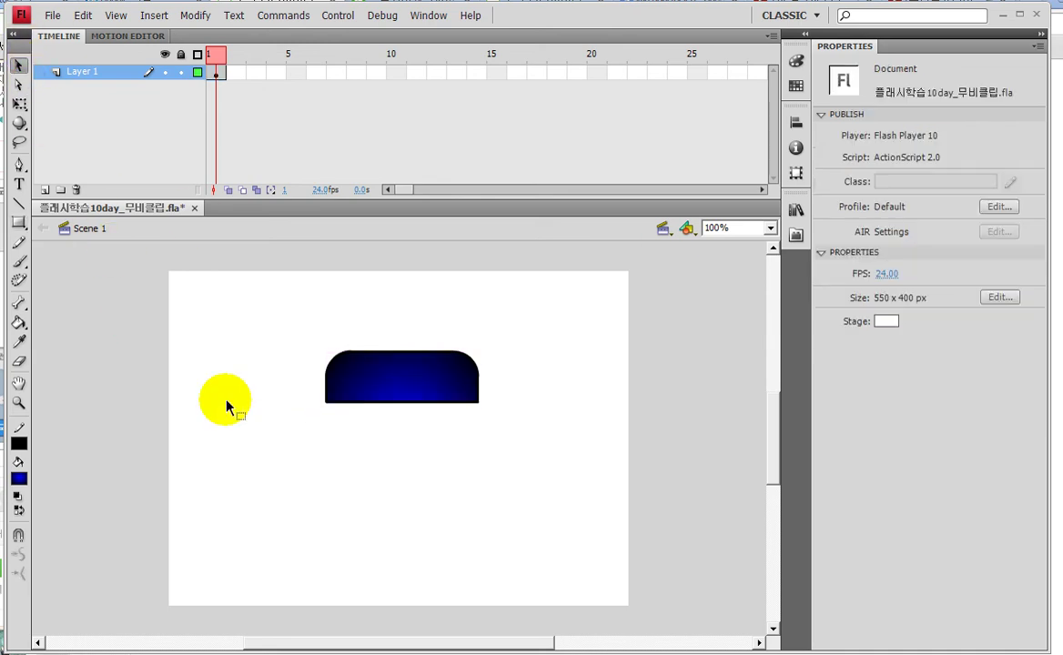
{"action": "left_click_drag", "start_coordinate": [405, 382], "coordinate": [415, 418]}
{"action": "left_click", "coordinate": [415, 419]}
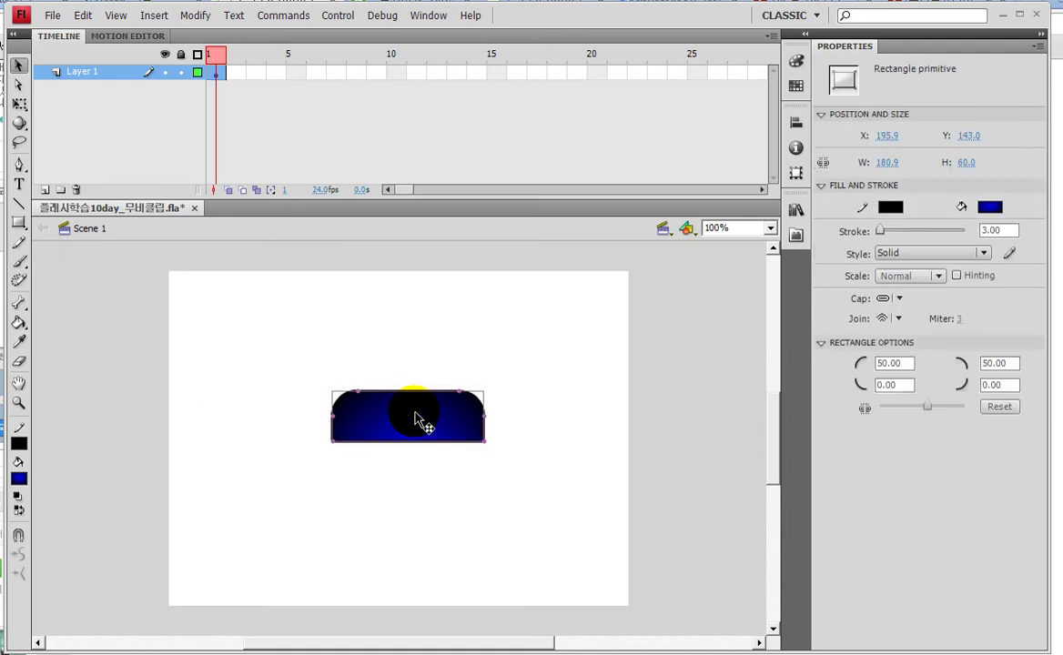
Nudge the rectangle 6 px to the left and 7 px upwards.
{"action": "key", "text": "Left"}
{"action": "key", "text": "Left"}
{"action": "key", "text": "Left"}
{"action": "key", "text": "Left"}
{"action": "key", "text": "Left"}
{"action": "key", "text": "Left"}
{"action": "key", "text": "Up"}
{"action": "key", "text": "Up"}
{"action": "key", "text": "Up"}
{"action": "key", "text": "Up"}
{"action": "key", "text": "Up"}
{"action": "key", "text": "Up"}
{"action": "key", "text": "Up"}
{"action": "left_click", "coordinate": [405, 412]}
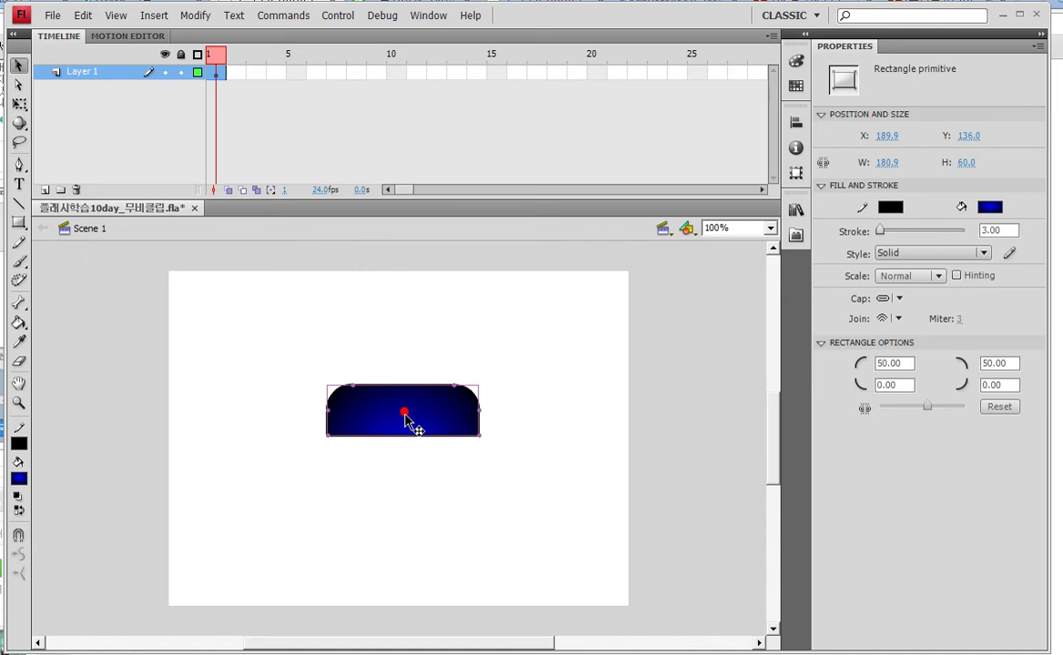
Centre the rounded rectangle horizontally and vertically on the stage.
{"action": "left_click", "coordinate": [795, 126]}
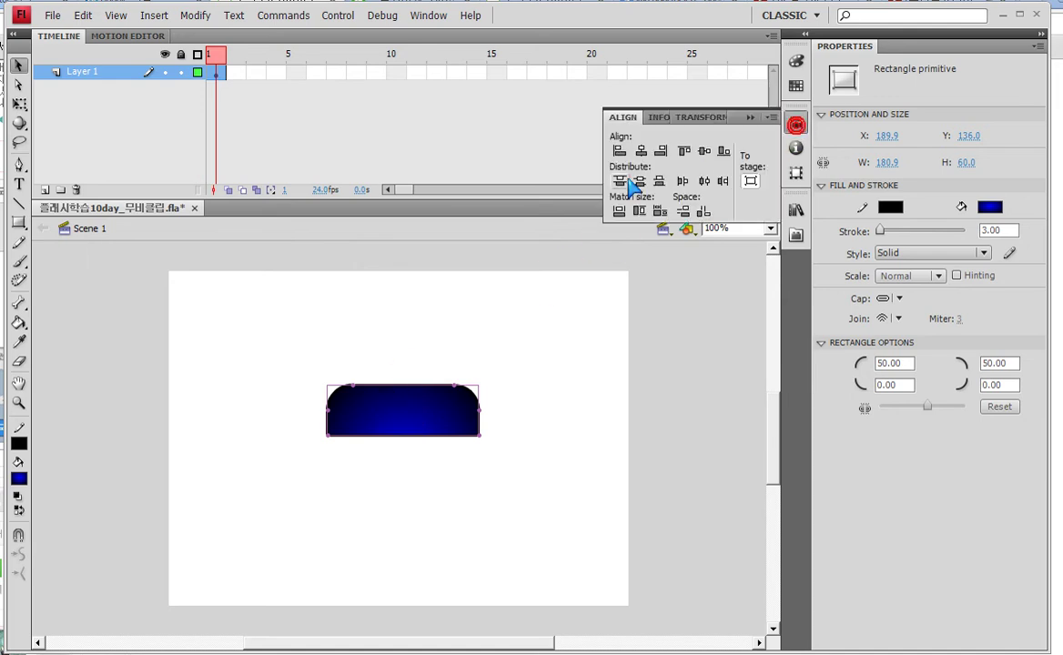
{"action": "left_click", "coordinate": [640, 152]}
{"action": "left_click", "coordinate": [704, 152]}
{"action": "left_click", "coordinate": [749, 118]}
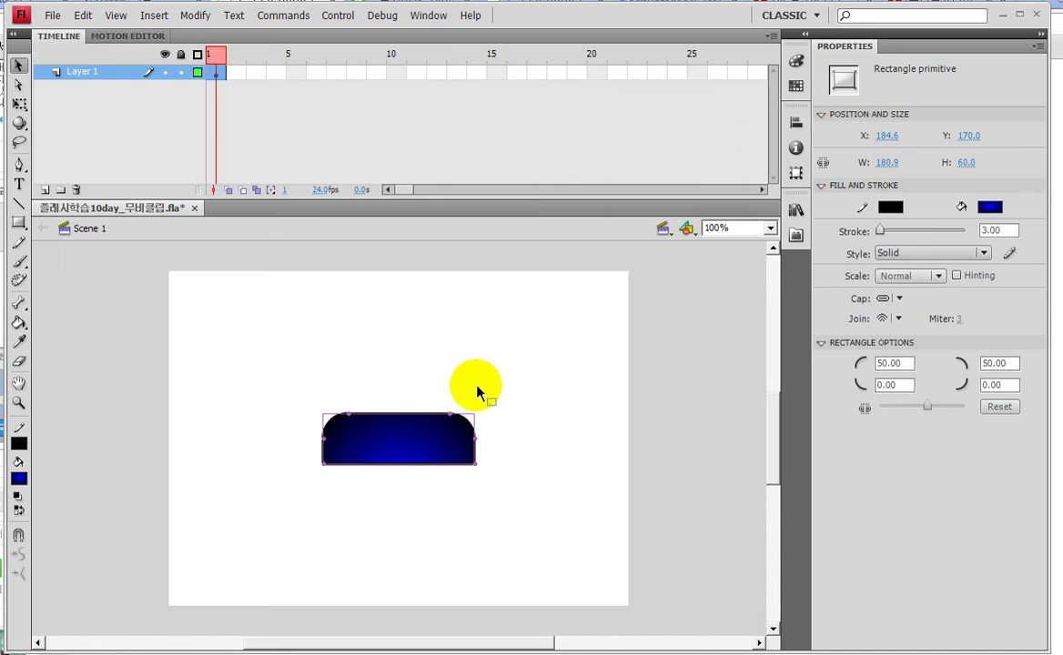
Convert the rectangle to a Movie Clip symbol named "Tab".
{"action": "key", "text": "F8"}
{"action": "left_click", "coordinate": [444, 197]}
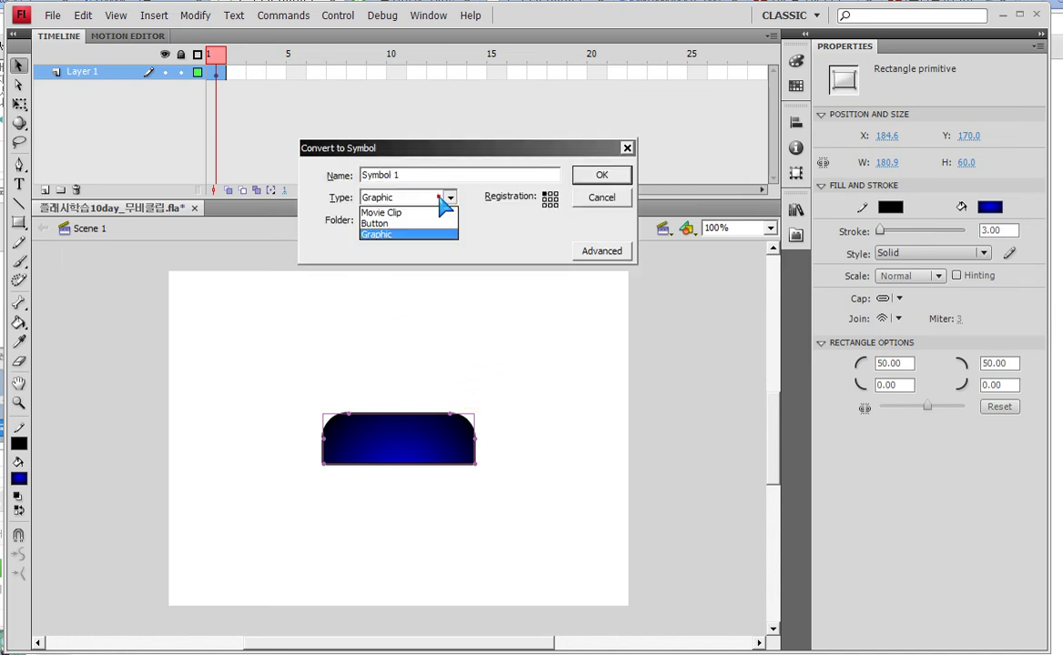
{"action": "left_click", "coordinate": [418, 209]}
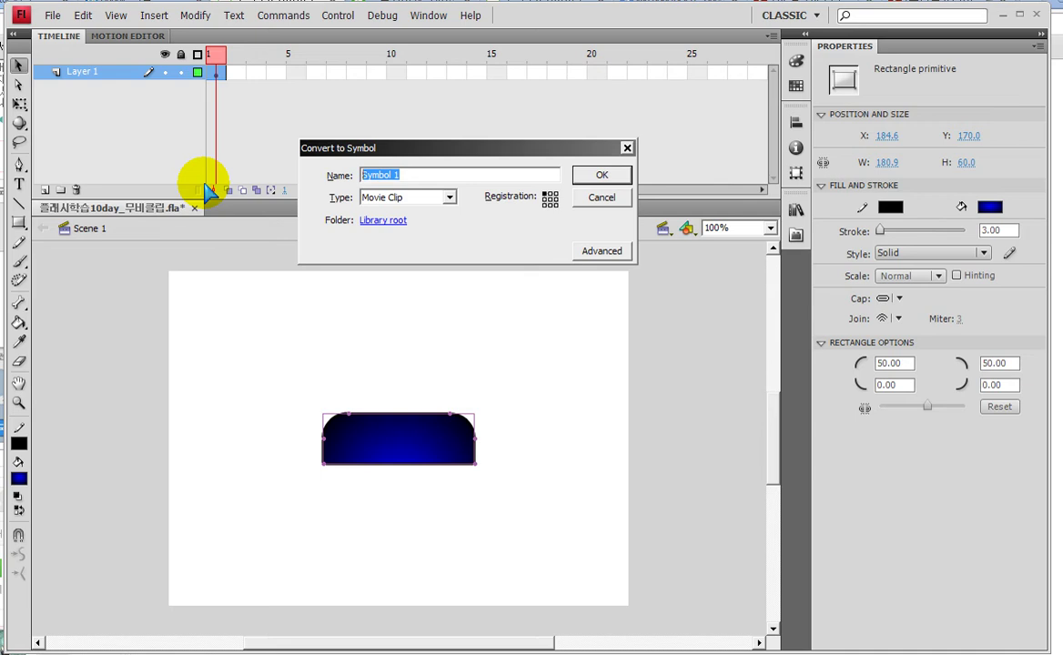
{"action": "type", "text": "Tab"}
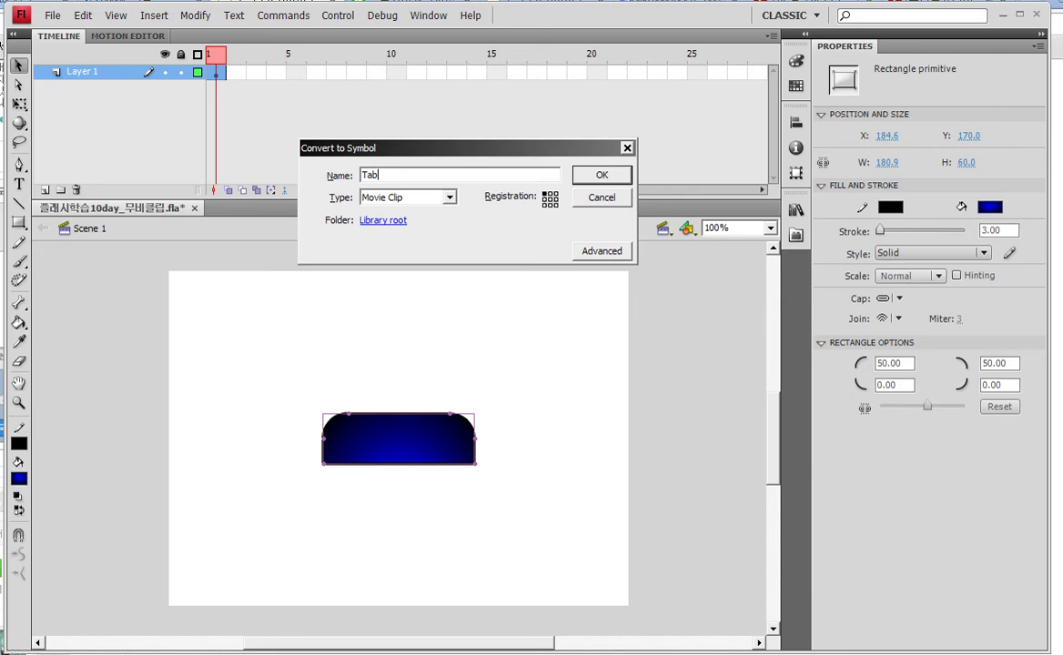
{"action": "key", "text": "Return"}
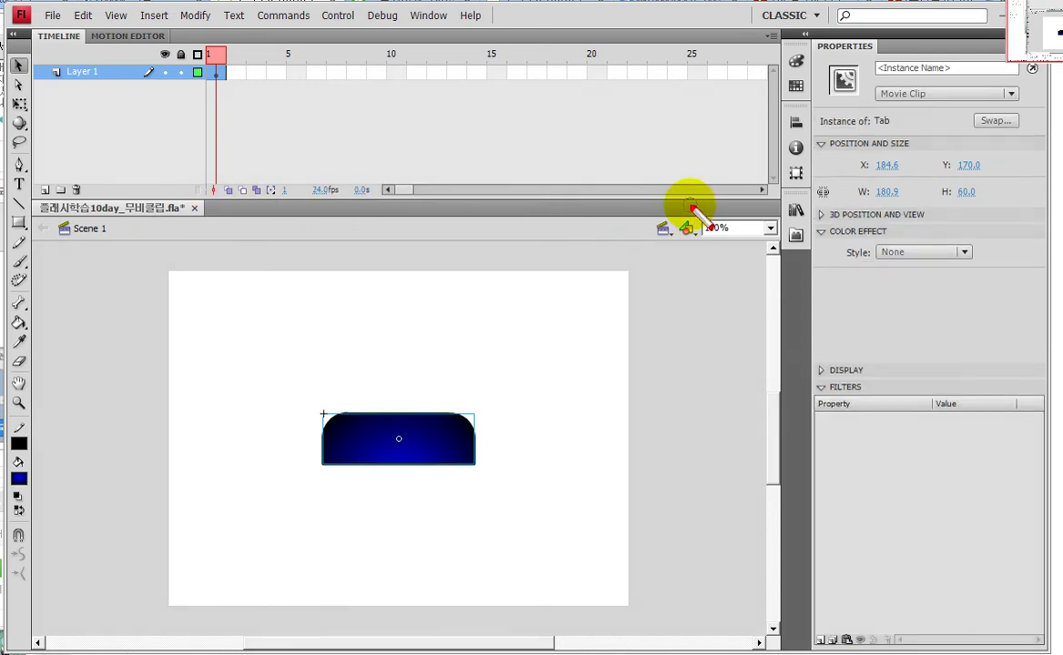
Check the Tab symbol in the library and open its stage instance for editing in place.
{"action": "left_click", "coordinate": [796, 211]}
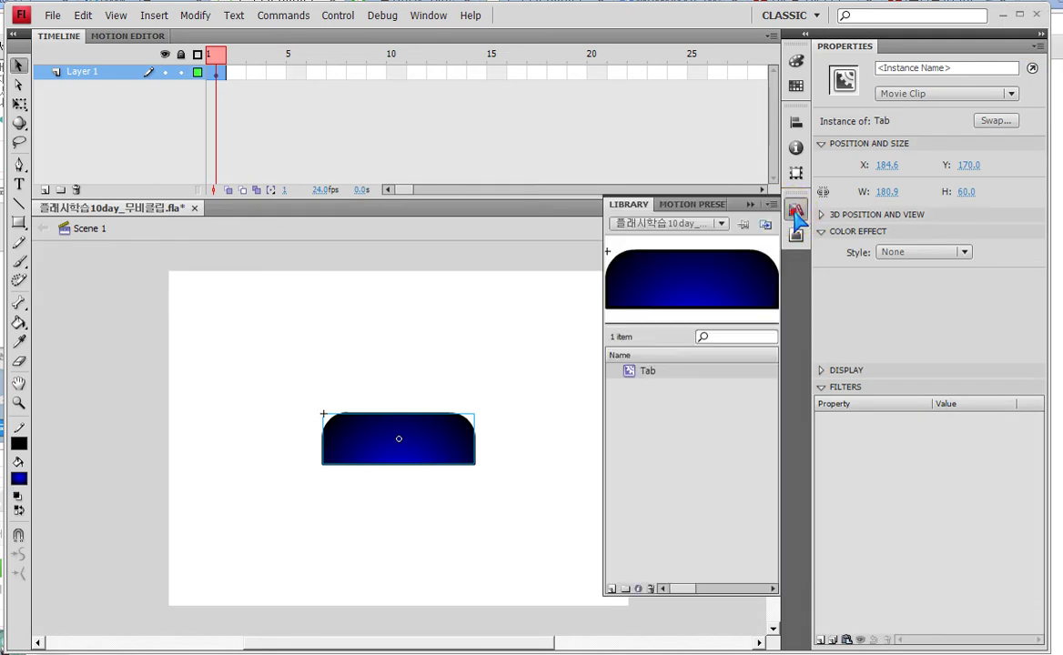
{"action": "left_click", "coordinate": [636, 372]}
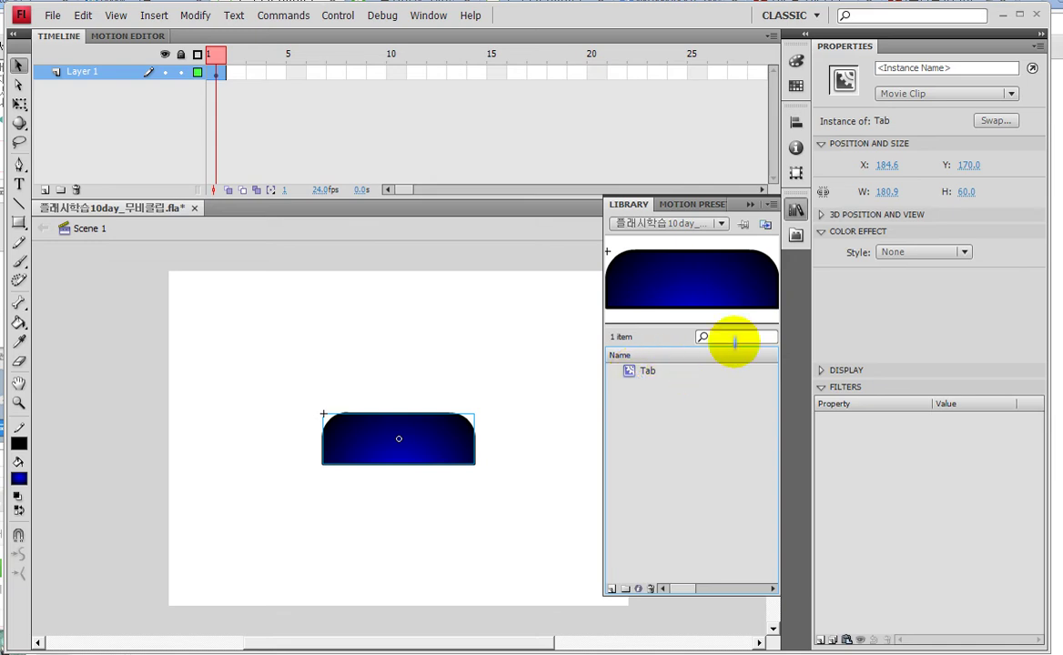
{"action": "left_click", "coordinate": [796, 209]}
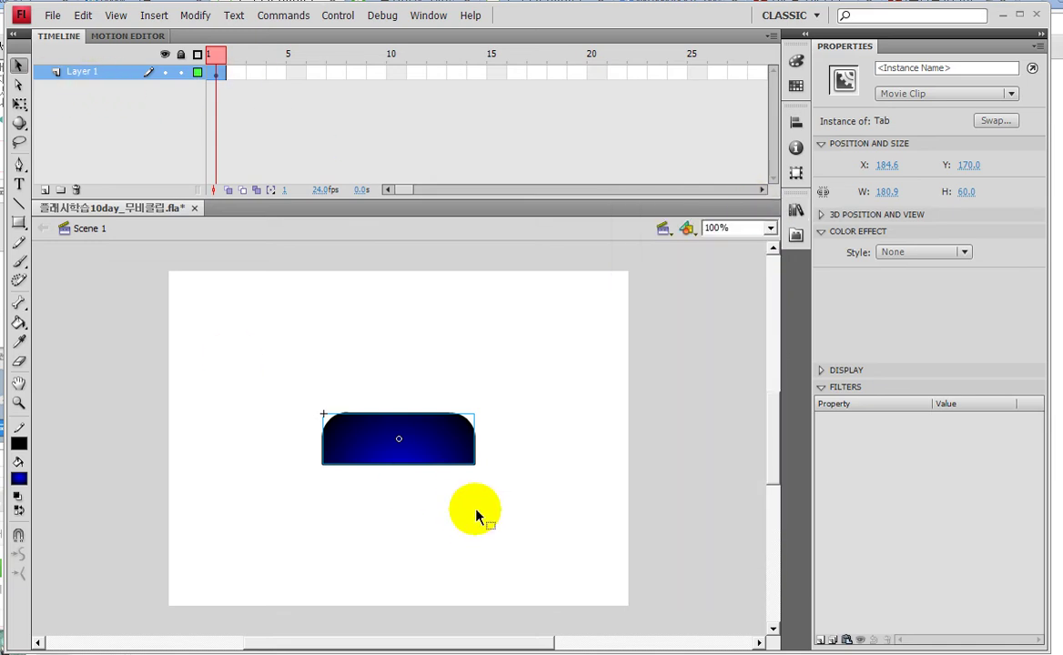
{"action": "double_click", "coordinate": [393, 443]}
{"action": "mouse_move", "coordinate": [55, 211]}
{"action": "left_mouse_down"}
{"action": "mouse_move", "coordinate": [58, 264]}
{"action": "mouse_move", "coordinate": [189, 224]}
{"action": "mouse_move", "coordinate": [52, 190]}
{"action": "mouse_move", "coordinate": [166, 263]}
{"action": "mouse_move", "coordinate": [161, 209]}
{"action": "mouse_move", "coordinate": [136, 209]}
{"action": "left_mouse_up"}
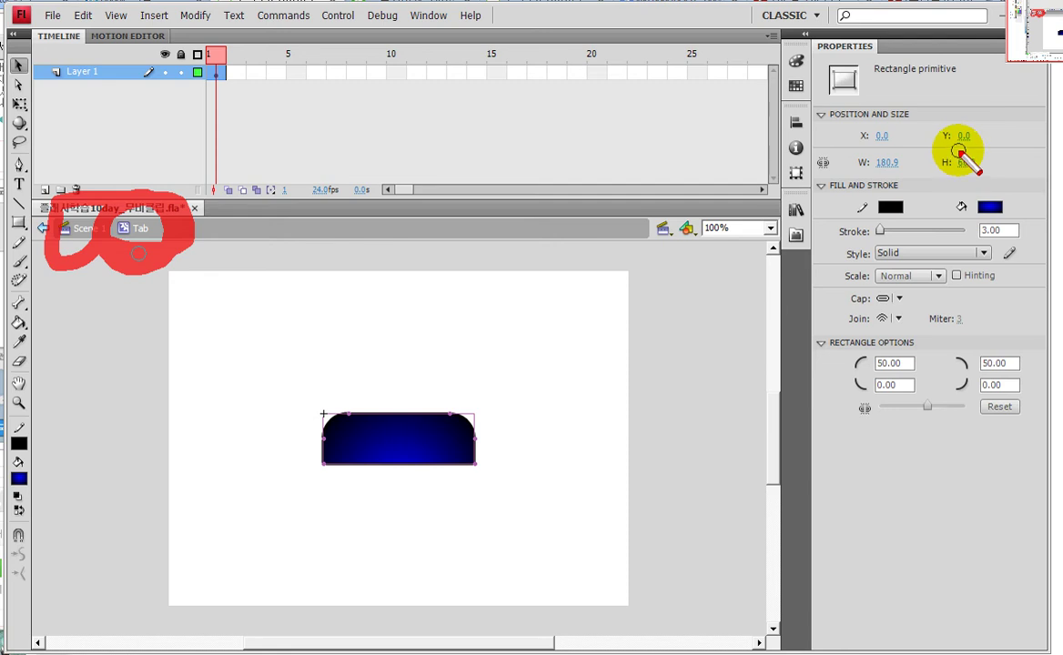
{"action": "mouse_move", "coordinate": [960, 97]}
{"action": "left_mouse_down"}
{"action": "mouse_move", "coordinate": [810, 152]}
{"action": "mouse_move", "coordinate": [797, 454]}
{"action": "mouse_move", "coordinate": [1039, 464]}
{"action": "mouse_move", "coordinate": [1007, 130]}
{"action": "left_mouse_up"}
{"action": "mouse_move", "coordinate": [946, 116]}
{"action": "left_mouse_down"}
{"action": "mouse_move", "coordinate": [972, 232]}
{"action": "mouse_move", "coordinate": [949, 194]}
{"action": "mouse_move", "coordinate": [1034, 217]}
{"action": "mouse_move", "coordinate": [1012, 250]}
{"action": "left_mouse_up"}
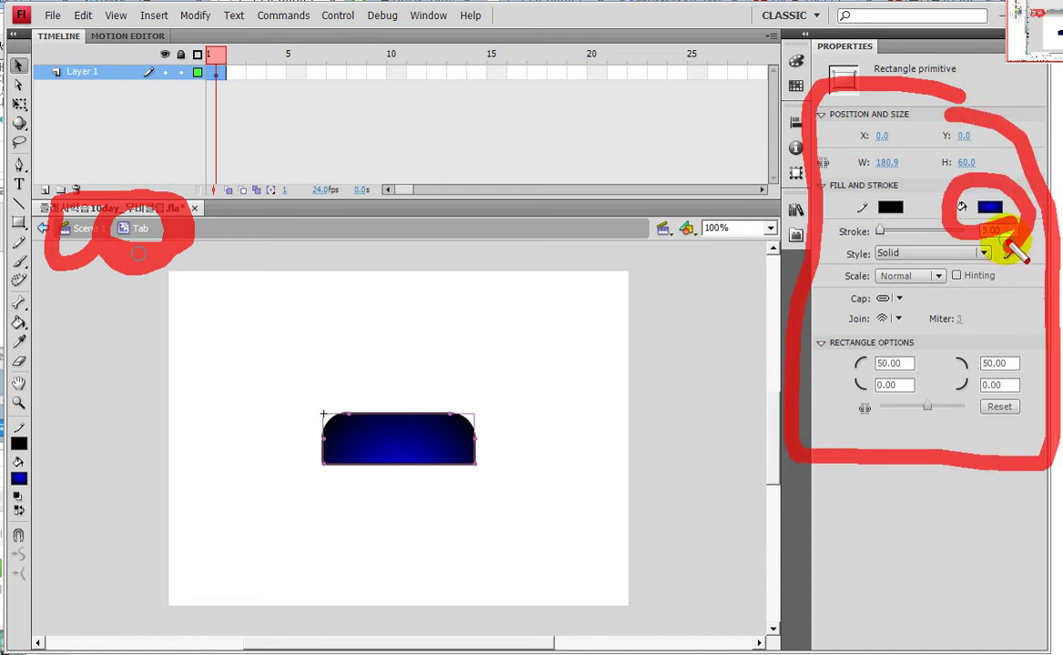
{"action": "key", "text": "Escape"}
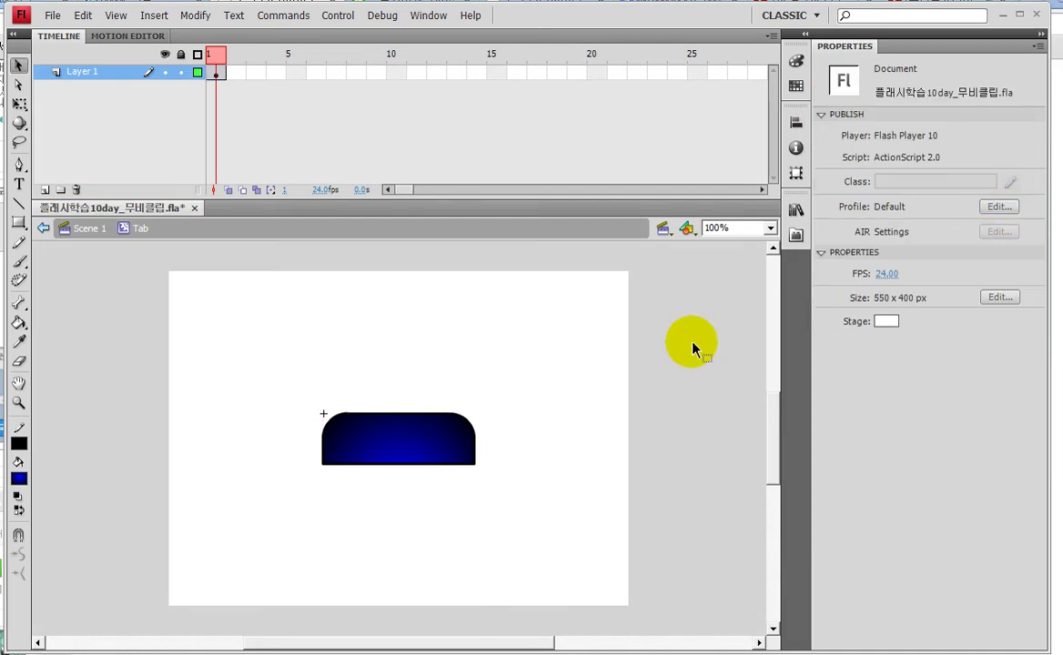
Change the fill of the rectangle inside the Tab symbol to the green radial gradient.
{"action": "left_click", "coordinate": [408, 437]}
{"action": "left_click", "coordinate": [1001, 207]}
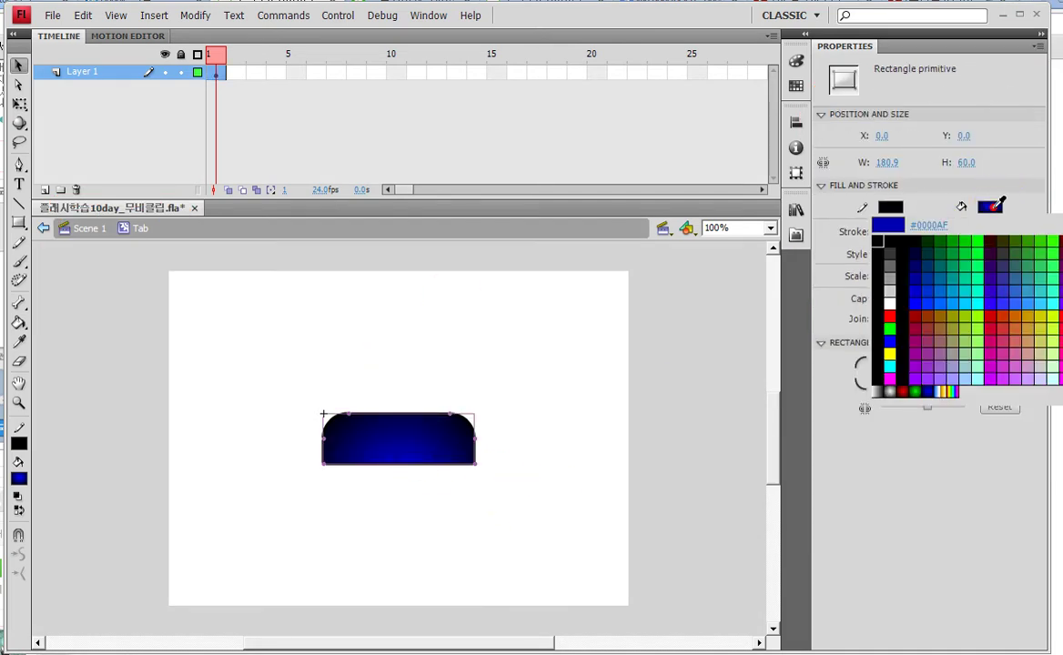
{"action": "left_click", "coordinate": [917, 395]}
{"action": "left_click", "coordinate": [919, 404]}
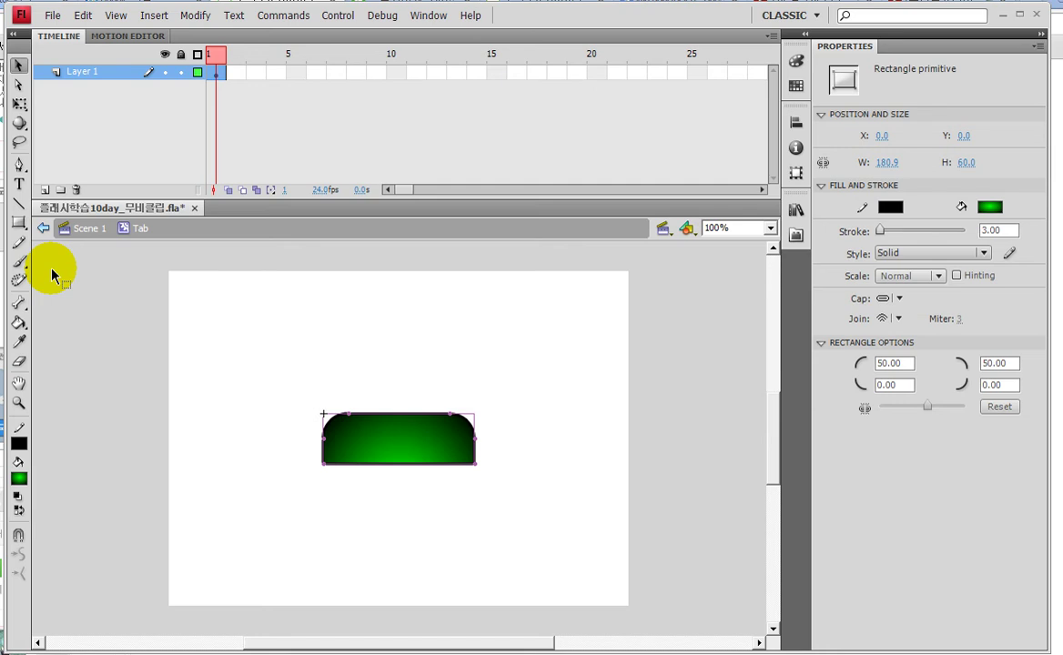
{"action": "left_click", "coordinate": [64, 229]}
{"action": "mouse_move", "coordinate": [63, 229]}
{"action": "left_mouse_down"}
{"action": "mouse_move", "coordinate": [113, 244]}
{"action": "mouse_move", "coordinate": [112, 267]}
{"action": "mouse_move", "coordinate": [150, 248]}
{"action": "mouse_move", "coordinate": [144, 257]}
{"action": "mouse_move", "coordinate": [125, 220]}
{"action": "mouse_move", "coordinate": [178, 243]}
{"action": "mouse_move", "coordinate": [168, 277]}
{"action": "left_mouse_up"}
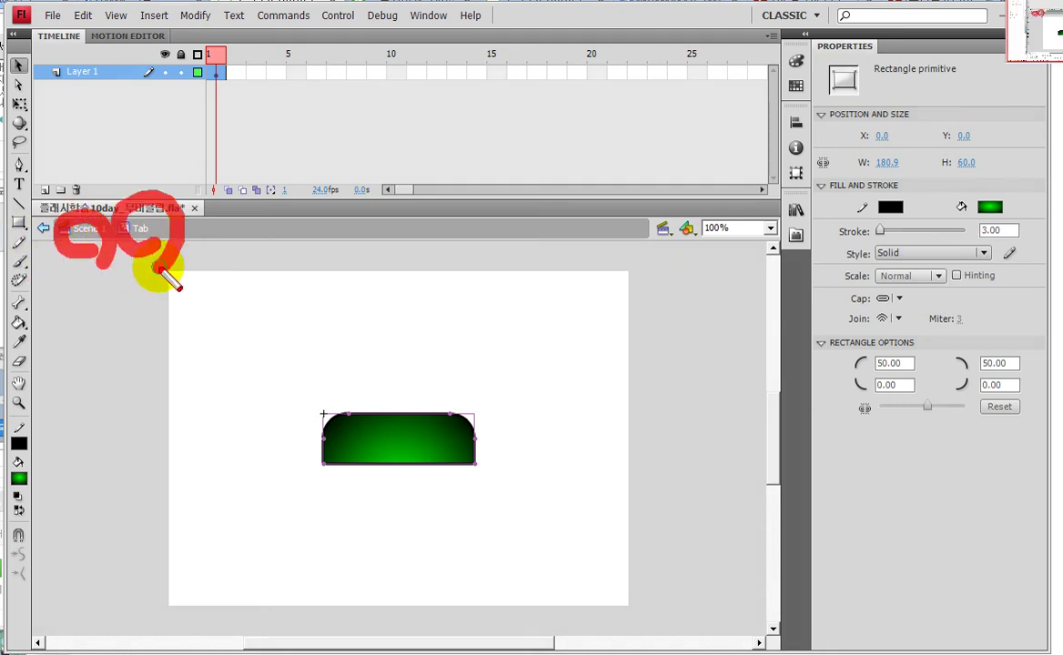
{"action": "mouse_move", "coordinate": [379, 406]}
{"action": "left_mouse_down"}
{"action": "mouse_move", "coordinate": [356, 405]}
{"action": "mouse_move", "coordinate": [315, 446]}
{"action": "left_mouse_up"}
{"action": "mouse_move", "coordinate": [384, 398]}
{"action": "left_mouse_down"}
{"action": "mouse_move", "coordinate": [463, 421]}
{"action": "mouse_move", "coordinate": [471, 463]}
{"action": "mouse_move", "coordinate": [308, 443]}
{"action": "left_mouse_up"}
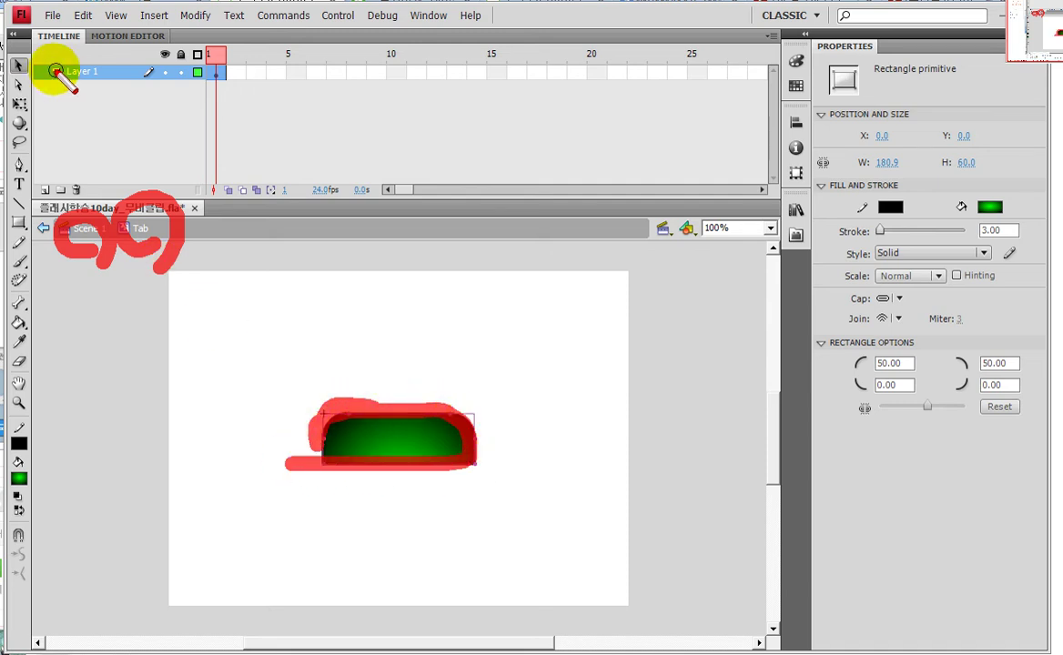
{"action": "mouse_move", "coordinate": [19, 71]}
{"action": "left_mouse_down"}
{"action": "mouse_move", "coordinate": [20, 44]}
{"action": "mouse_move", "coordinate": [38, 53]}
{"action": "mouse_move", "coordinate": [34, 91]}
{"action": "left_mouse_up"}
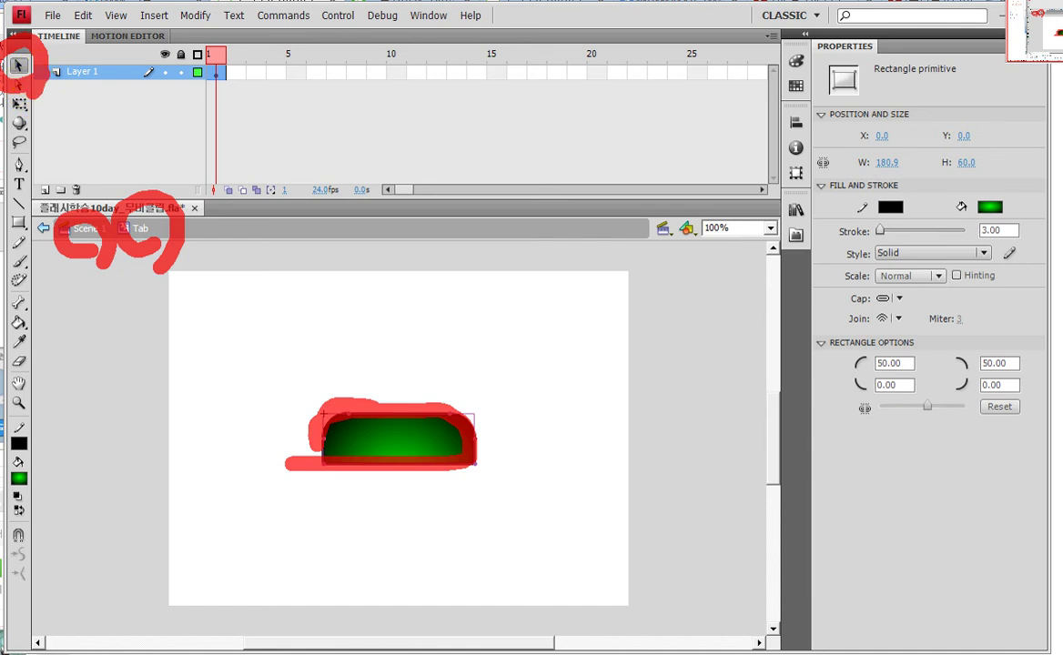
{"action": "key", "text": "Escape"}
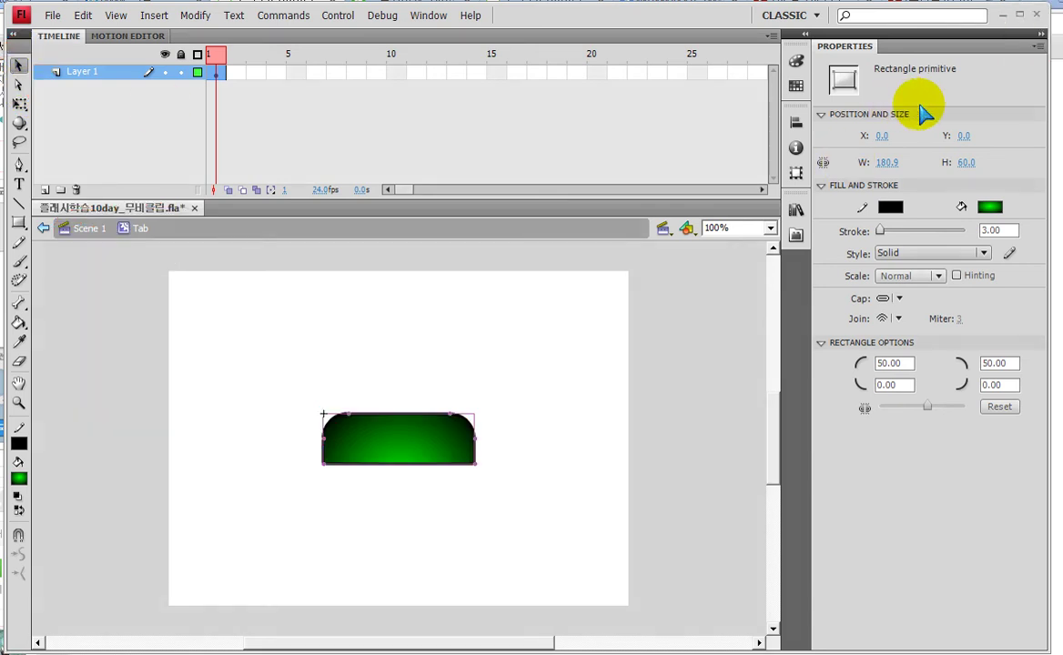
{"action": "mouse_move", "coordinate": [1005, 214]}
{"action": "left_mouse_down"}
{"action": "mouse_move", "coordinate": [972, 186]}
{"action": "mouse_move", "coordinate": [1005, 211]}
{"action": "left_mouse_up"}
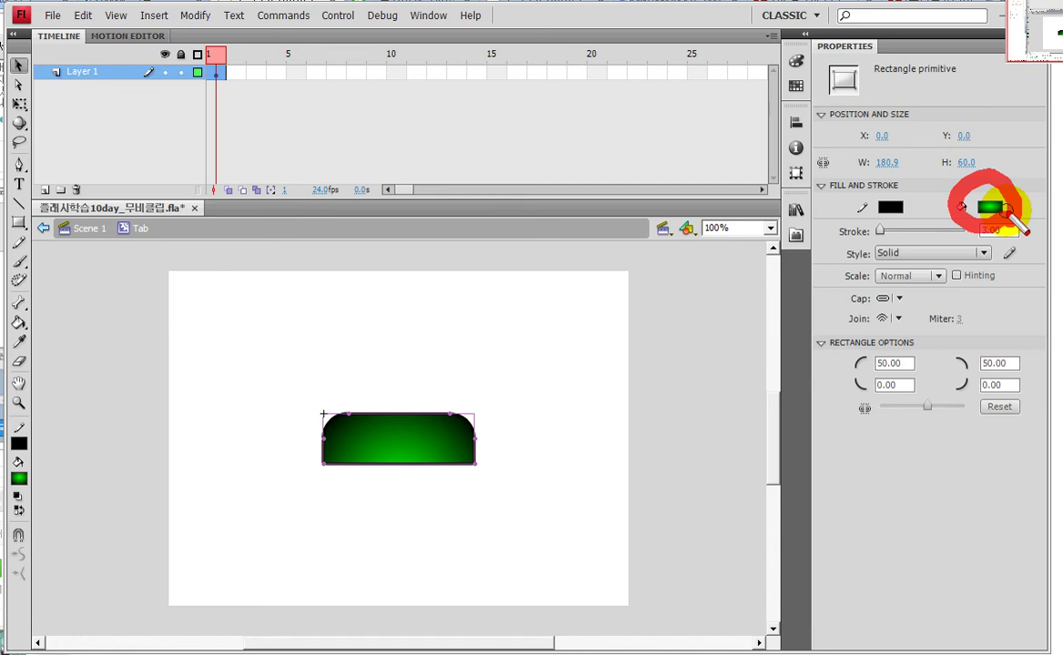
{"action": "mouse_move", "coordinate": [95, 252]}
{"action": "left_mouse_down"}
{"action": "mouse_move", "coordinate": [57, 244]}
{"action": "mouse_move", "coordinate": [71, 208]}
{"action": "mouse_move", "coordinate": [100, 205]}
{"action": "mouse_move", "coordinate": [94, 270]}
{"action": "left_mouse_up"}
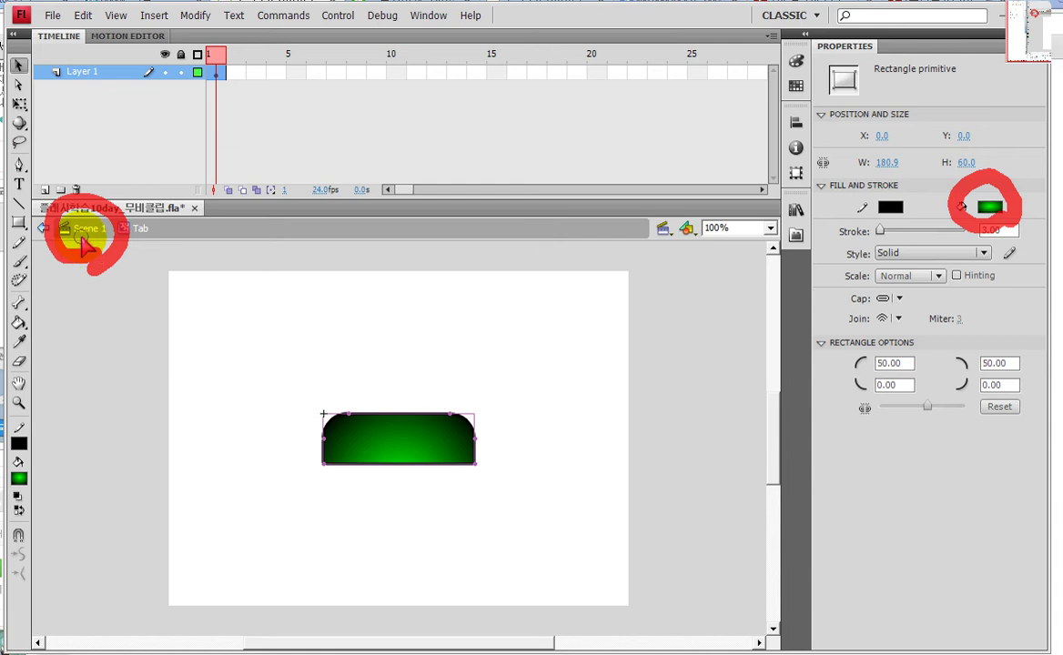
{"action": "key", "text": "Escape"}
Leave the Tab symbol's editing mode and return to Scene 1.
{"action": "left_click", "coordinate": [88, 229]}
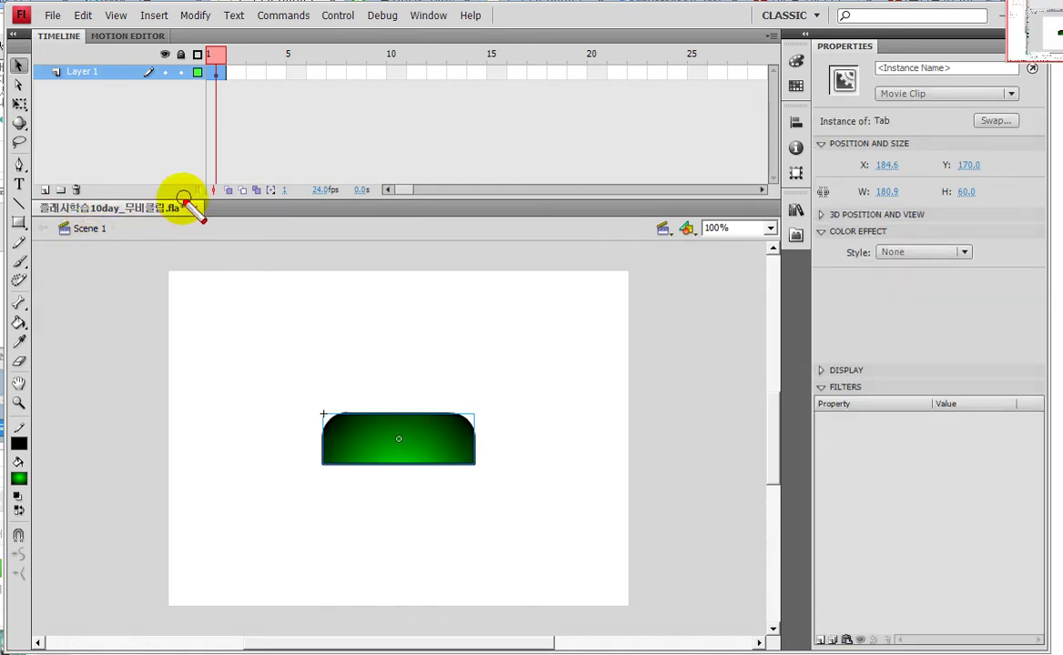
{"action": "left_click_drag", "start_coordinate": [187, 196], "coordinate": [145, 265]}
{"action": "left_click_drag", "start_coordinate": [108, 193], "coordinate": [180, 281]}
{"action": "mouse_move", "coordinate": [52, 159]}
{"action": "left_mouse_down"}
{"action": "mouse_move", "coordinate": [109, 188]}
{"action": "mouse_move", "coordinate": [129, 164]}
{"action": "left_mouse_up"}
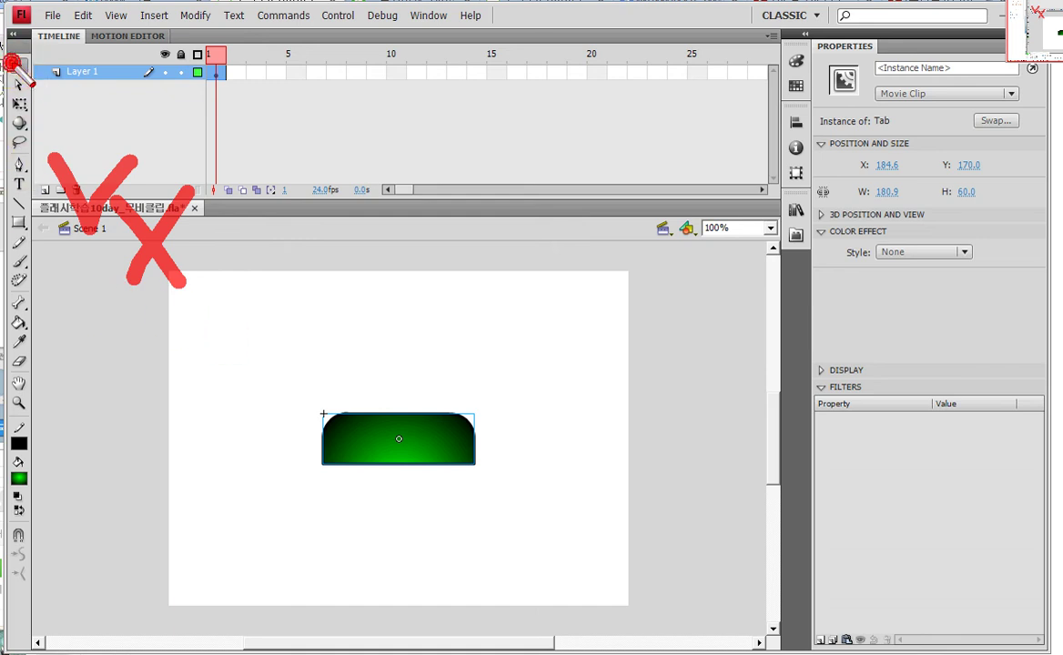
{"action": "key", "text": "Escape"}
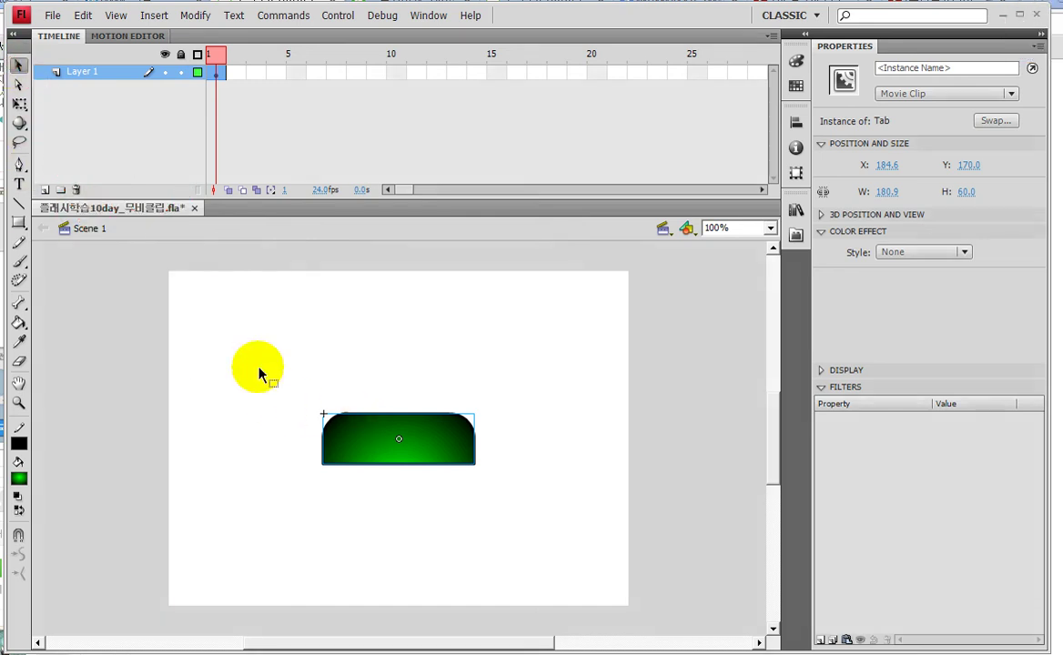
Duplicate the Tab instance on the stage and spread four instances across its upper and lower halves.
{"action": "left_click_drag", "start_coordinate": [393, 450], "coordinate": [318, 378]}
{"action": "left_click_drag", "start_coordinate": [516, 407], "coordinate": [286, 503]}
{"action": "left_click_drag", "start_coordinate": [319, 382], "coordinate": [313, 368]}
{"action": "left_click_drag", "start_coordinate": [450, 398], "coordinate": [425, 414]}
{"action": "left_click_drag", "start_coordinate": [308, 493], "coordinate": [339, 464]}
Scale the lower-left Tab instance down to about 137 × 45 px with Free Transform.
{"action": "left_click", "coordinate": [19, 103]}
{"action": "left_click_drag", "start_coordinate": [234, 450], "coordinate": [254, 455]}
{"action": "left_click", "coordinate": [422, 393]}
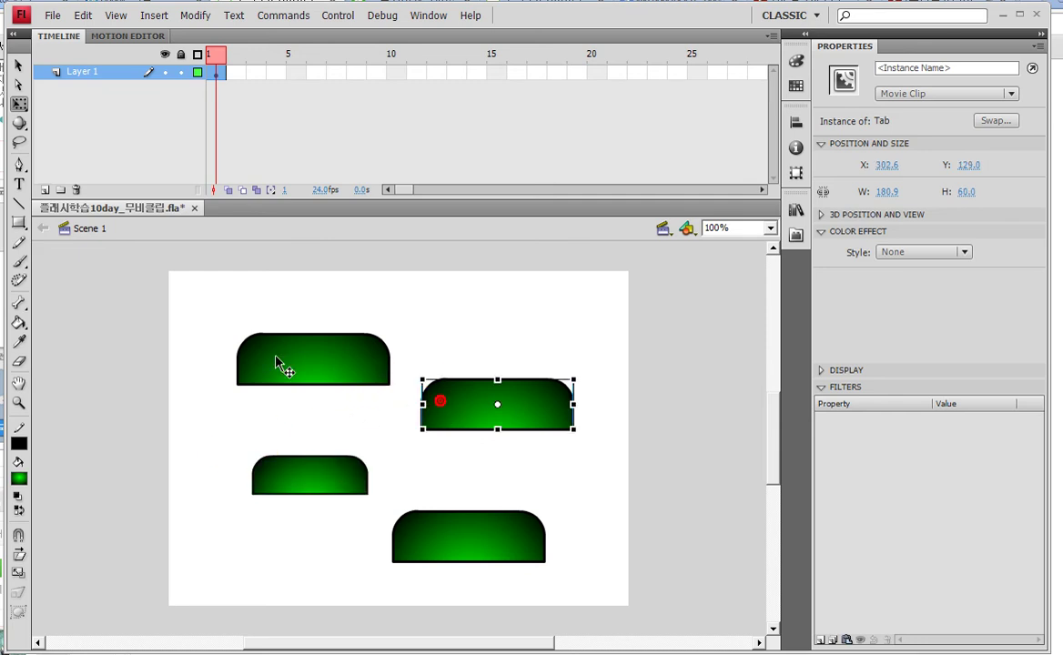
Reshape the upper-left Tab instance to a taller, narrower form and rotate it, spanning about 151 × 146 px overall.
{"action": "left_click", "coordinate": [285, 358]}
{"action": "left_click_drag", "start_coordinate": [392, 326], "coordinate": [369, 381]}
{"action": "left_click", "coordinate": [266, 294]}
{"action": "left_click_drag", "start_coordinate": [268, 293], "coordinate": [214, 403]}
Skew the lower-right Tab instance into a slanted shape and flatten it to about 240 × 38 px.
{"action": "left_click", "coordinate": [457, 527]}
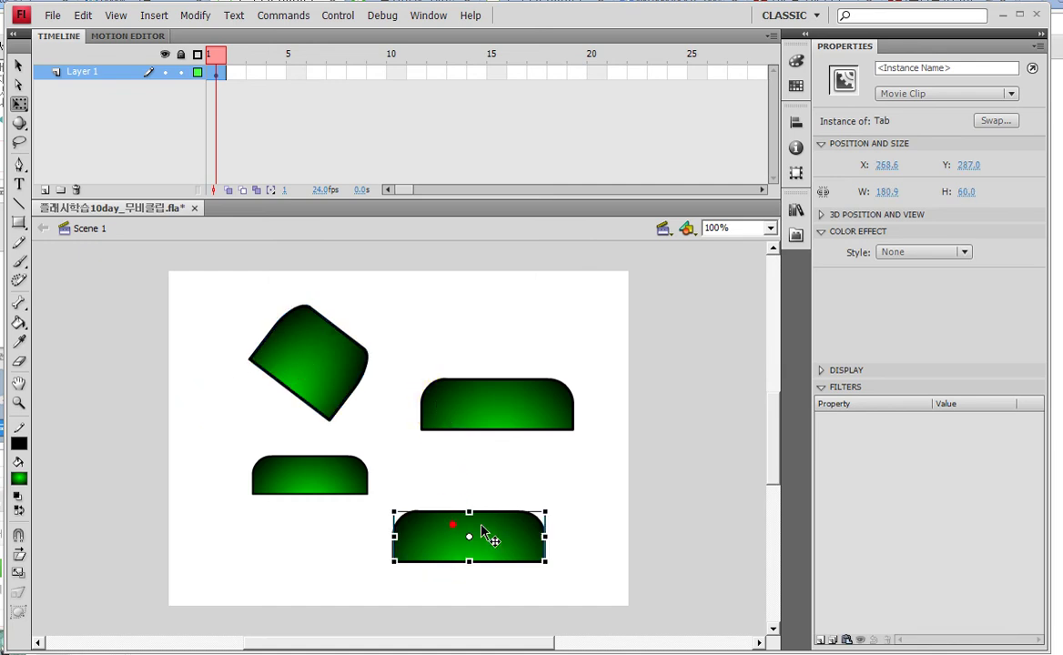
{"action": "left_click_drag", "start_coordinate": [488, 512], "coordinate": [526, 511]}
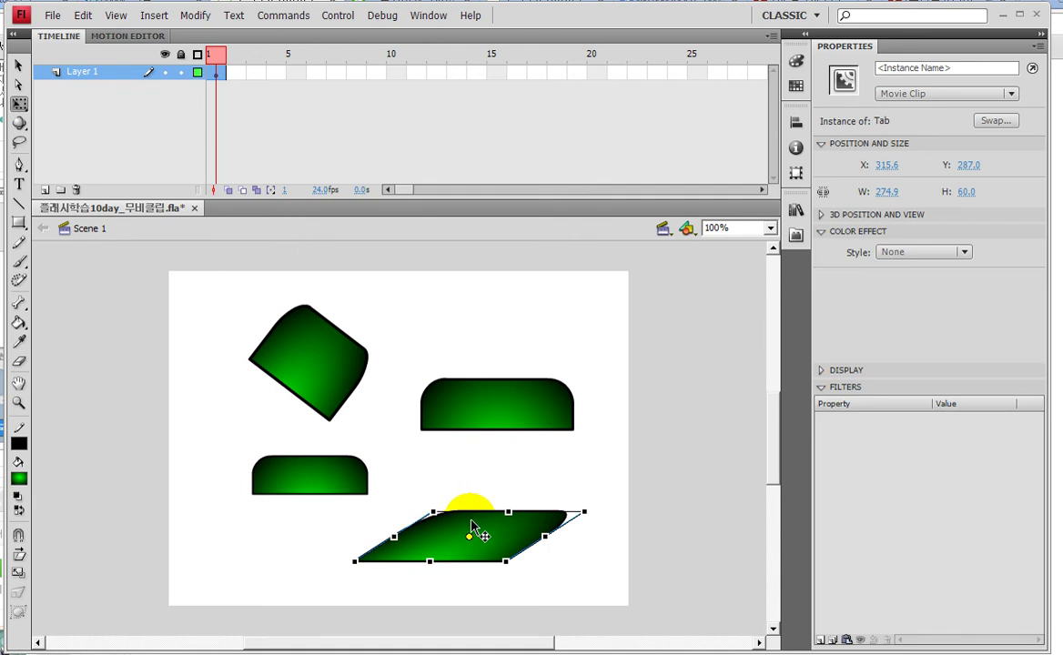
{"action": "left_click_drag", "start_coordinate": [507, 512], "coordinate": [504, 520]}
{"action": "left_click", "coordinate": [473, 475]}
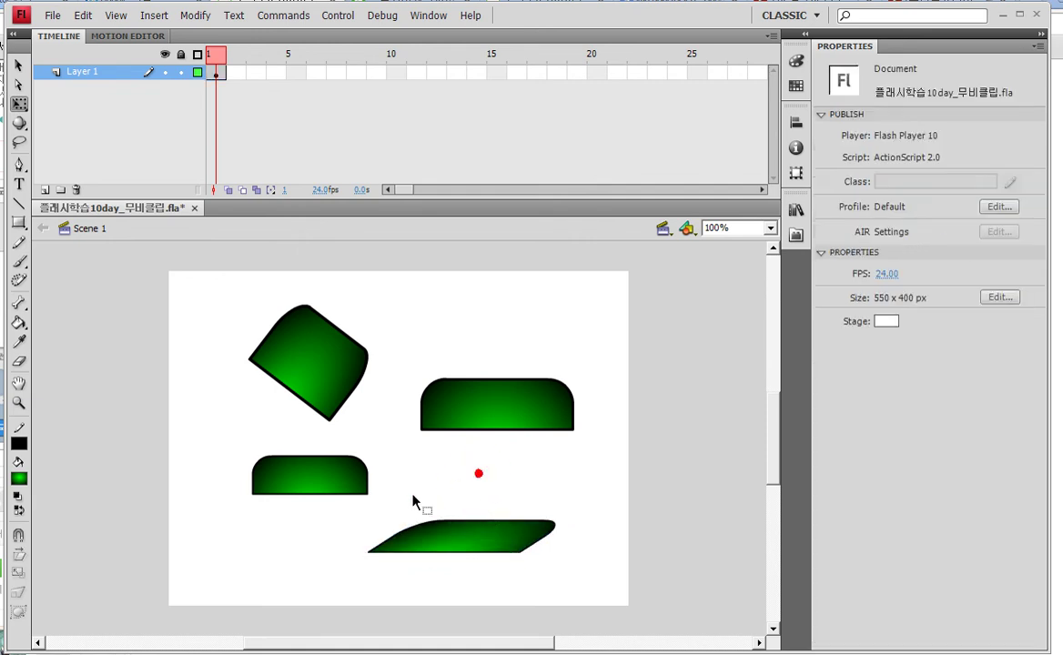
Apply a Tint colour effect in magenta at 100% to the rotated Tab instance.
{"action": "left_click", "coordinate": [311, 383]}
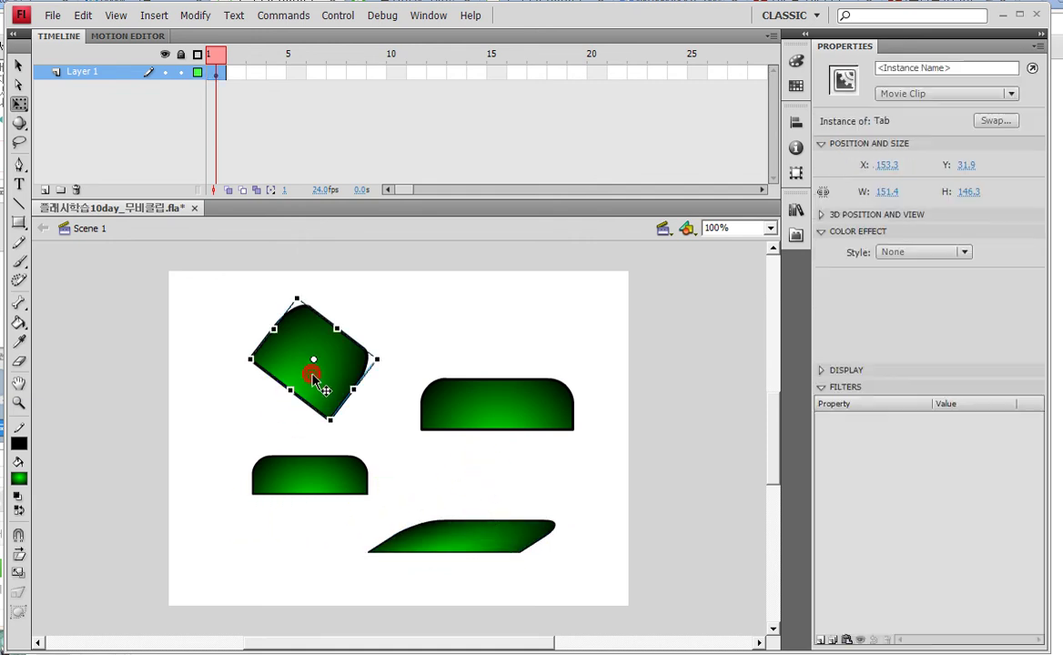
{"action": "left_click", "coordinate": [913, 253]}
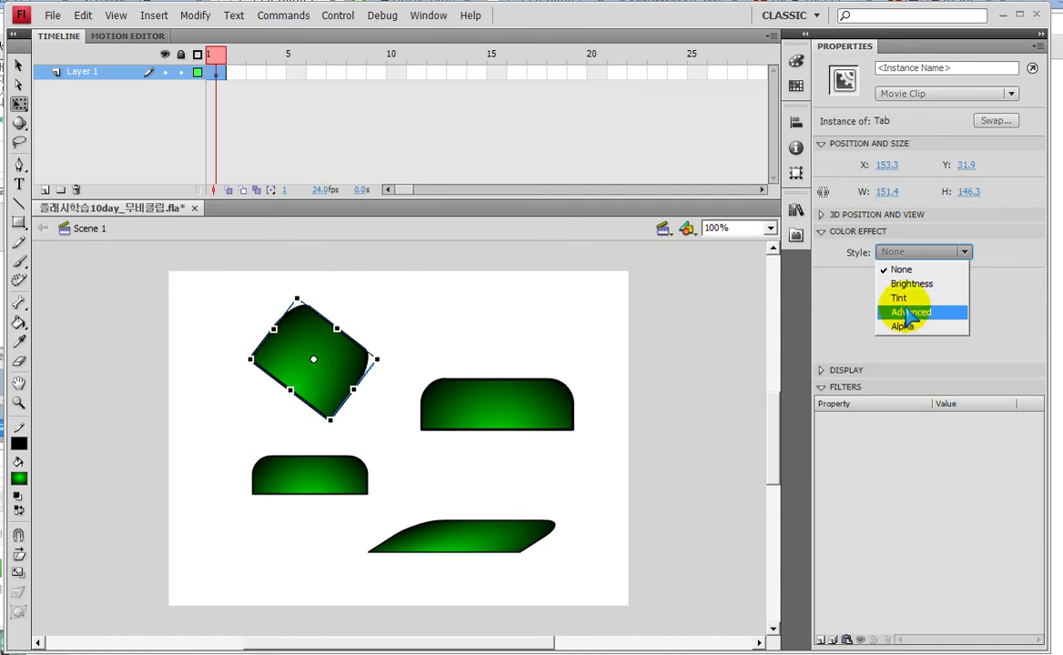
{"action": "left_click", "coordinate": [896, 298]}
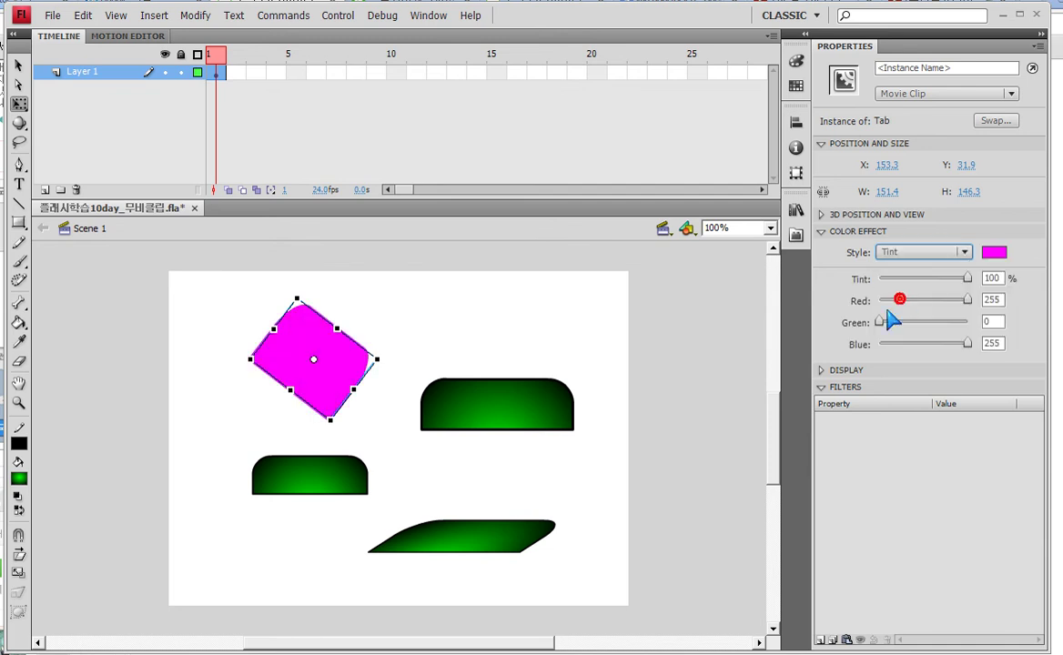
Apply a Tint colour effect to the small lower-left Tab instance and set its colour to red #FF0000.
{"action": "left_click", "coordinate": [323, 477]}
{"action": "left_click", "coordinate": [963, 252]}
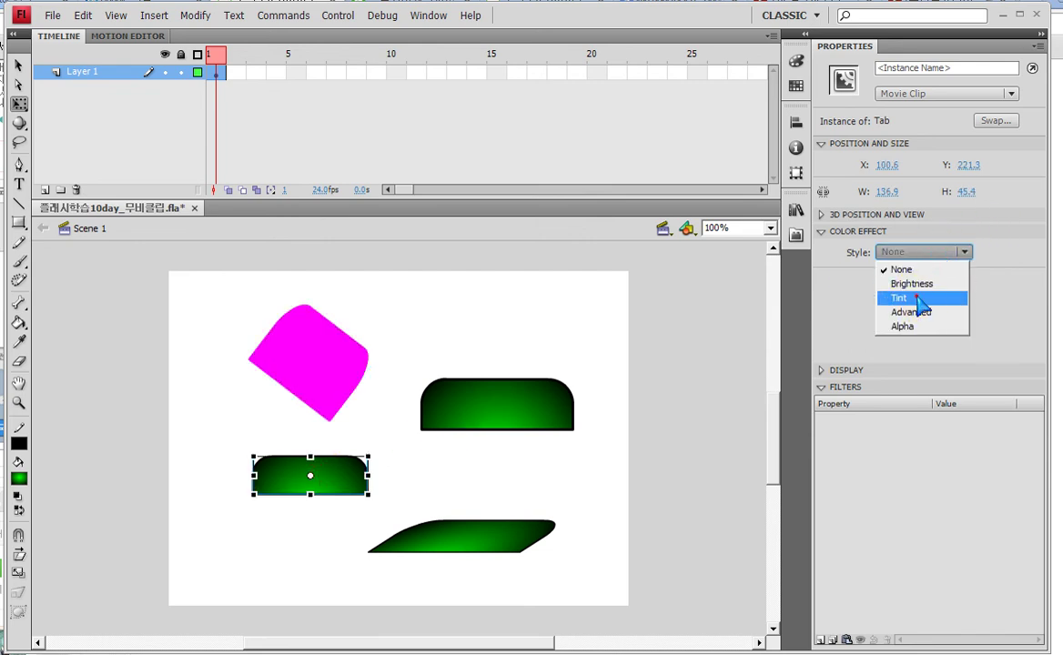
{"action": "left_click", "coordinate": [914, 297]}
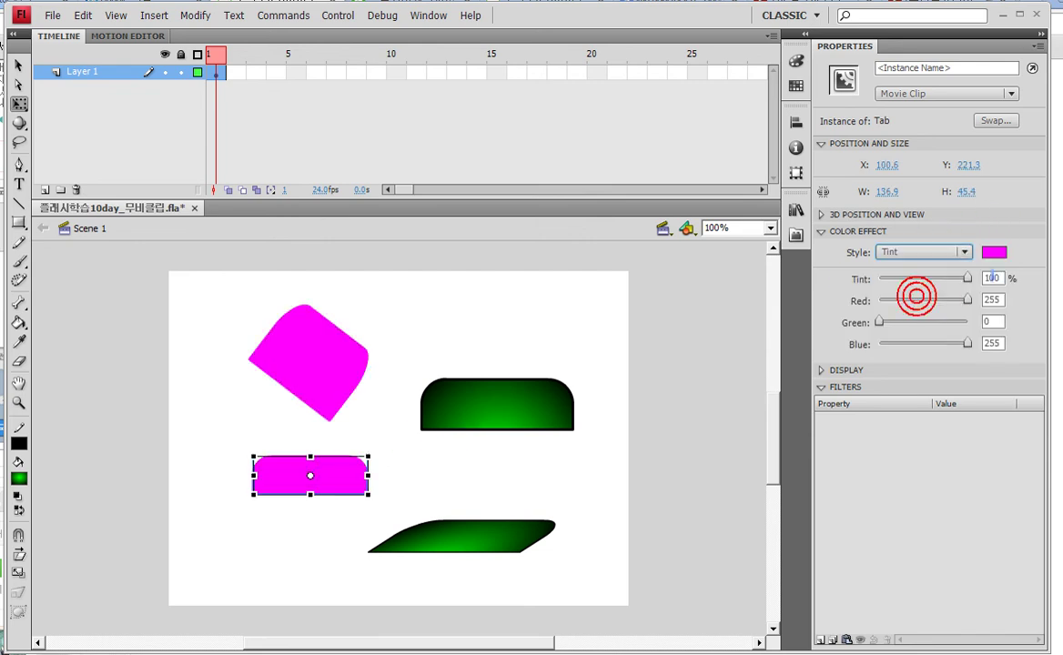
{"action": "left_click", "coordinate": [993, 252]}
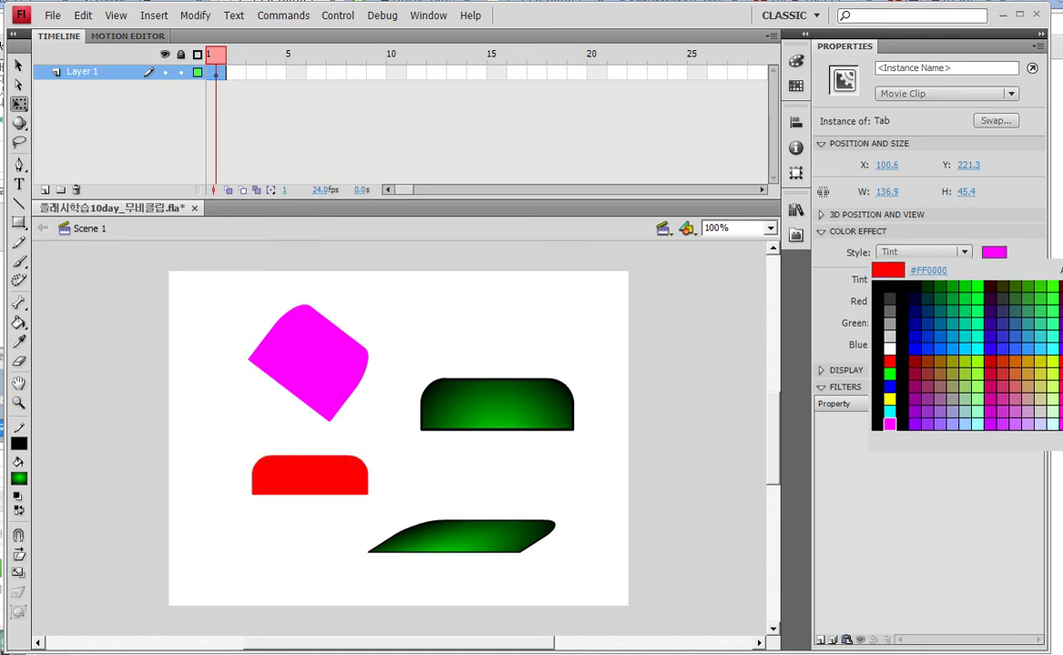
{"action": "left_click", "coordinate": [889, 361]}
Apply a Tint colour effect to the slanted lower Tab instance, using light blue (red 0, green 153, blue 255) at 100%.
{"action": "left_click", "coordinate": [491, 526]}
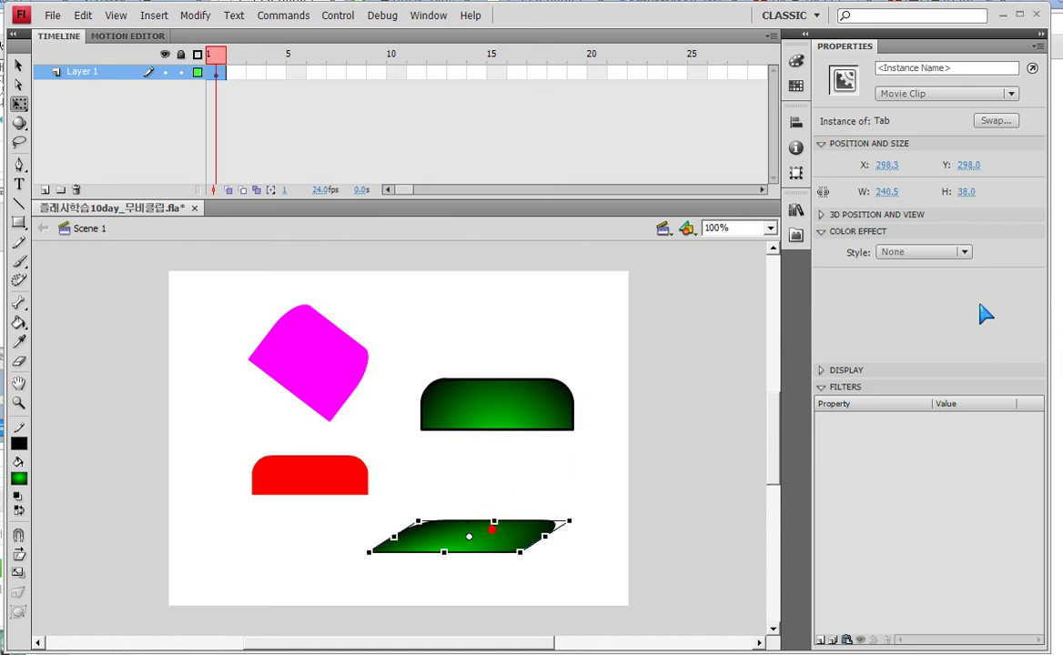
{"action": "left_click", "coordinate": [918, 252]}
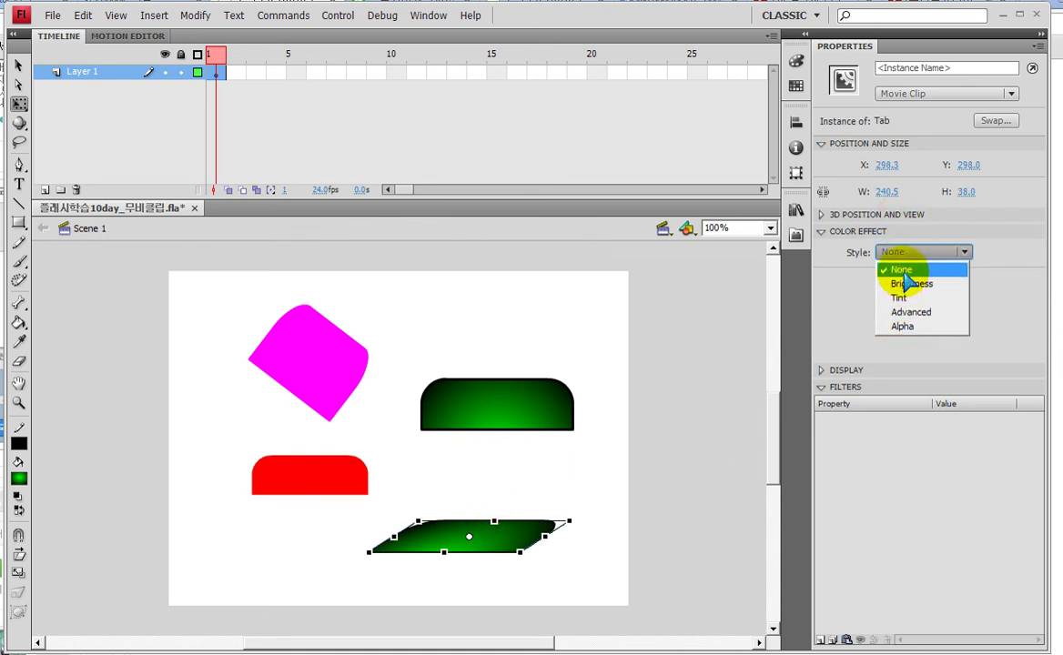
{"action": "left_click", "coordinate": [898, 298]}
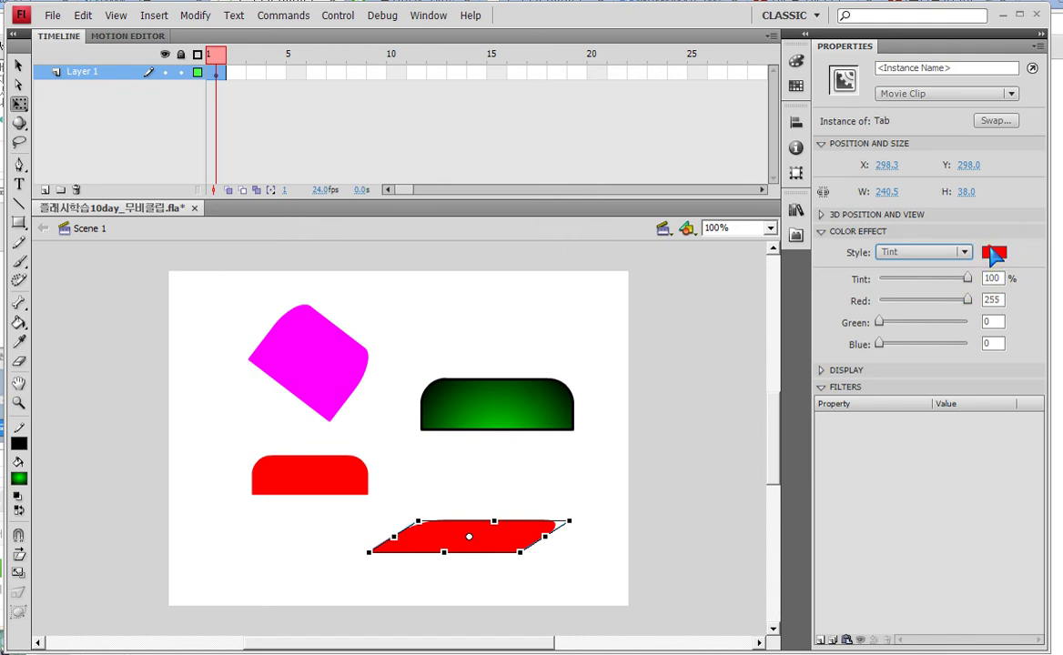
{"action": "left_click", "coordinate": [993, 252]}
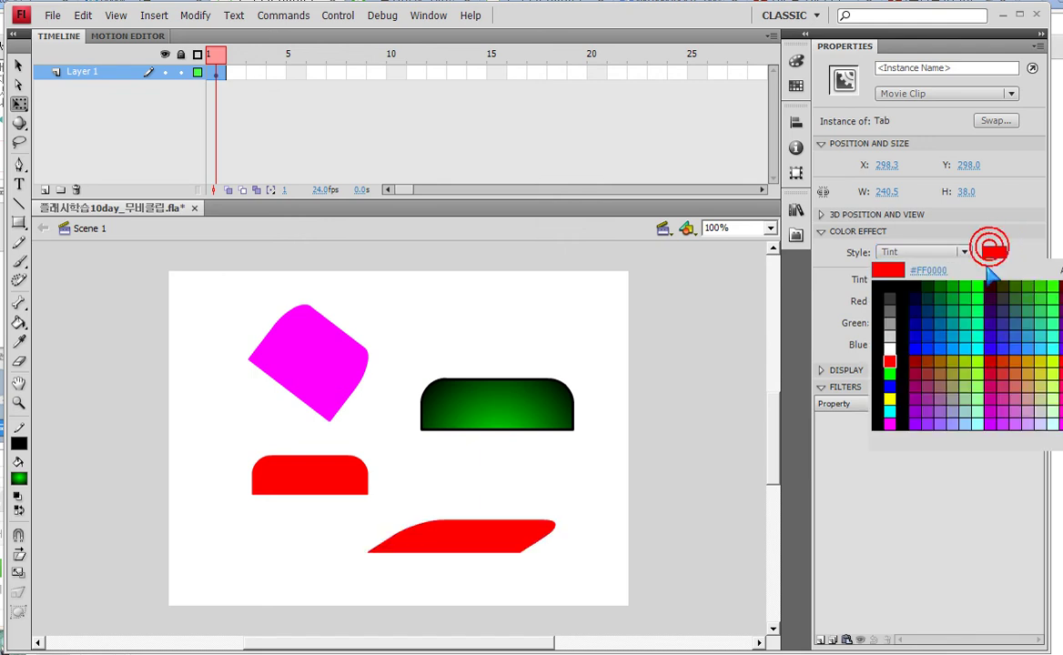
{"action": "left_click", "coordinate": [947, 345]}
{"action": "left_click", "coordinate": [691, 500]}
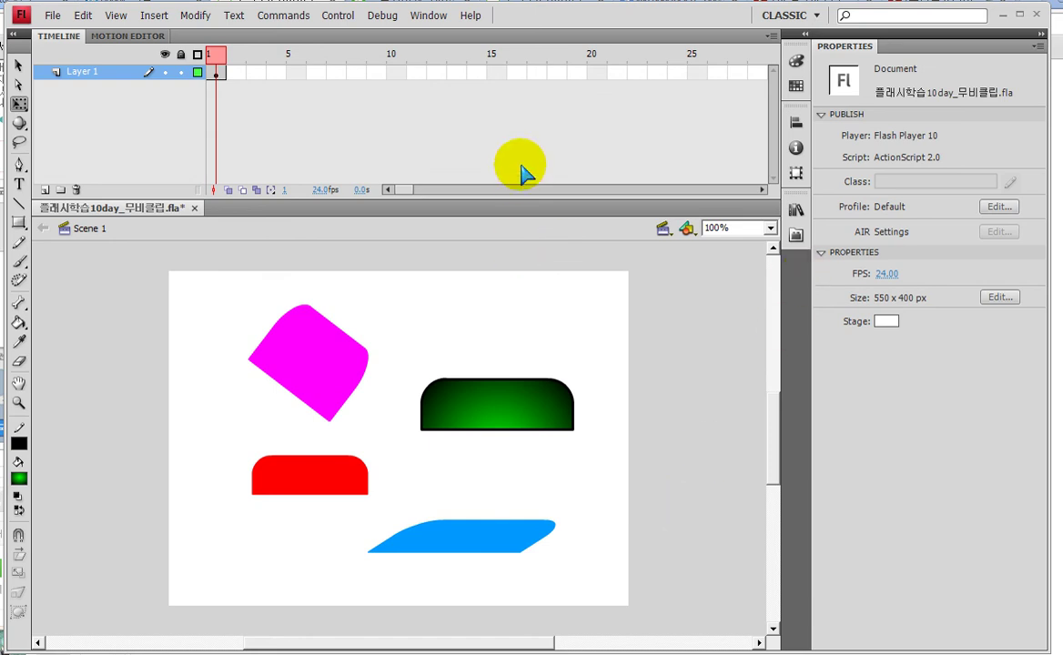
Remove the slanted Tab instance's Tint effect and switch its colour effect style to Advanced.
{"action": "left_click", "coordinate": [506, 546]}
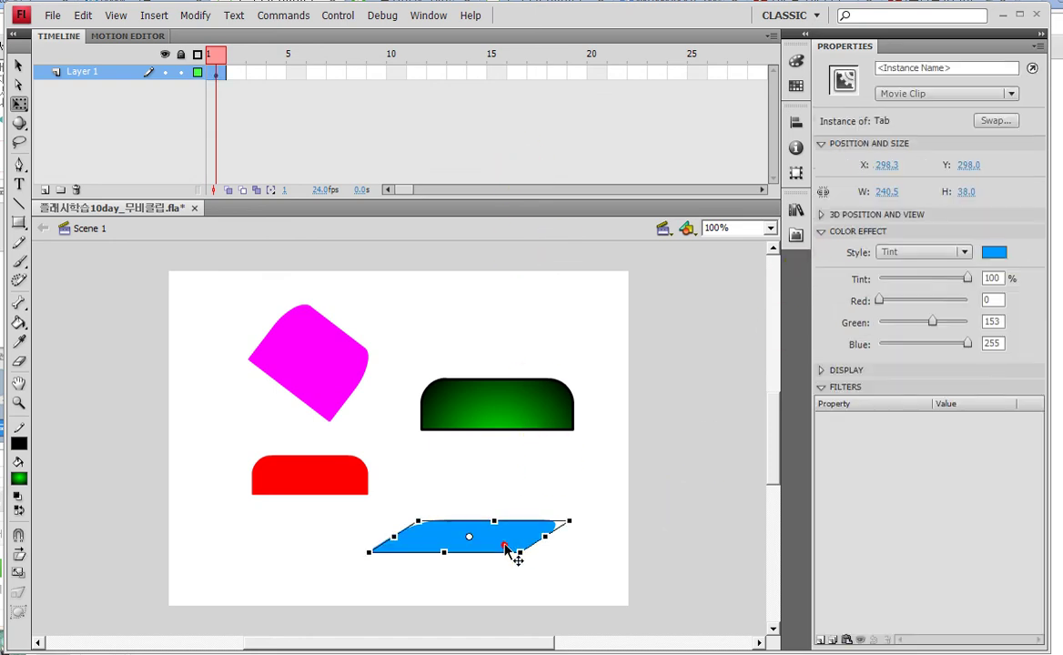
{"action": "left_click", "coordinate": [962, 252]}
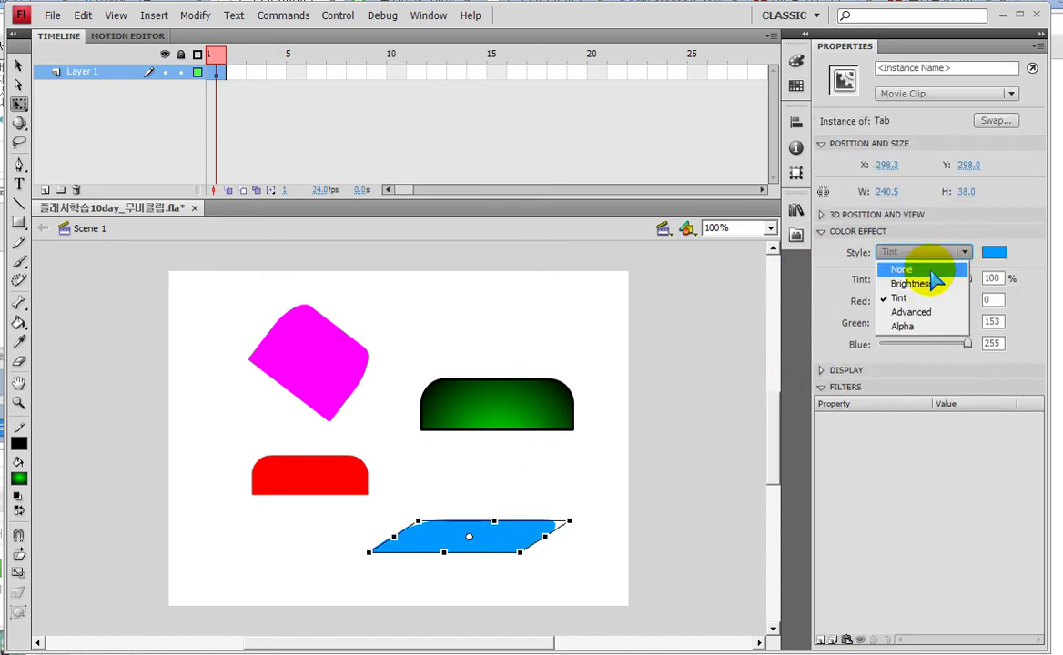
{"action": "left_click", "coordinate": [901, 270]}
{"action": "left_click", "coordinate": [962, 252]}
{"action": "left_click", "coordinate": [912, 314]}
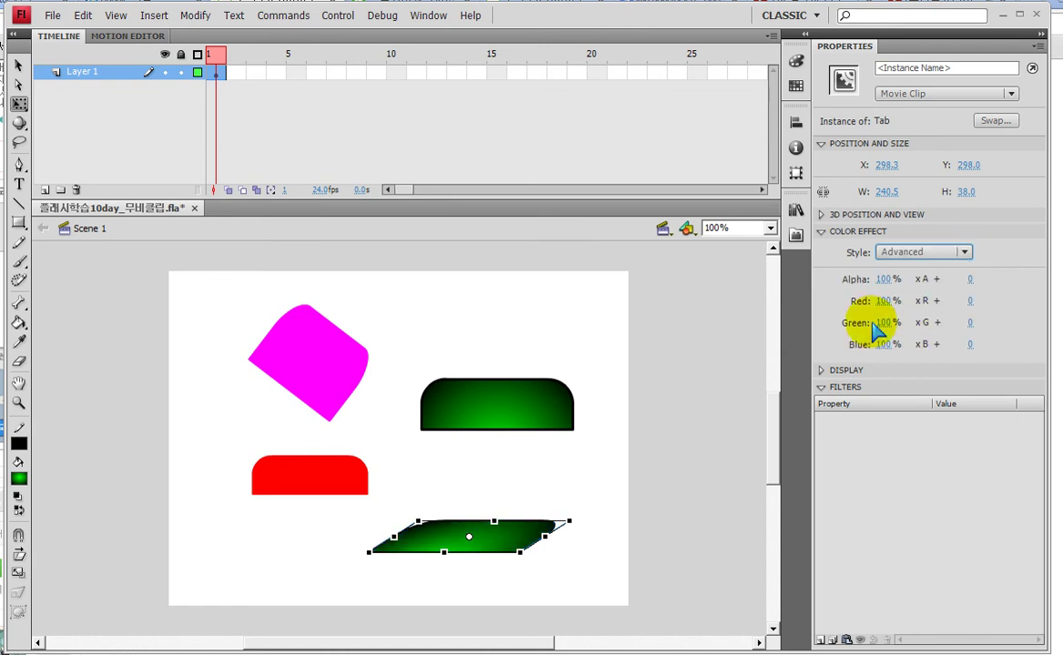
Set the slanted instance's Advanced colour offsets to green -109, blue 168 and red -42, and deselect it.
{"action": "left_click", "coordinate": [970, 322]}
{"action": "type", "text": "-109"}
{"action": "key", "text": "Return"}
{"action": "left_click", "coordinate": [970, 344]}
{"action": "type", "text": "168"}
{"action": "key", "text": "Return"}
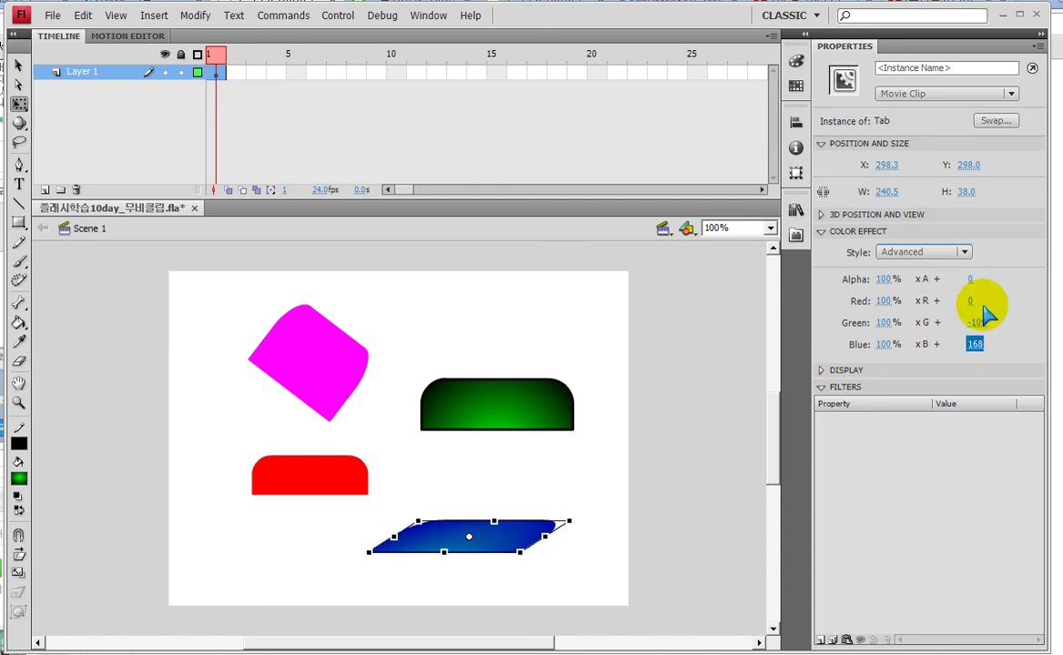
{"action": "left_click", "coordinate": [967, 300]}
{"action": "left_click_drag", "start_coordinate": [967, 300], "coordinate": [944, 309]}
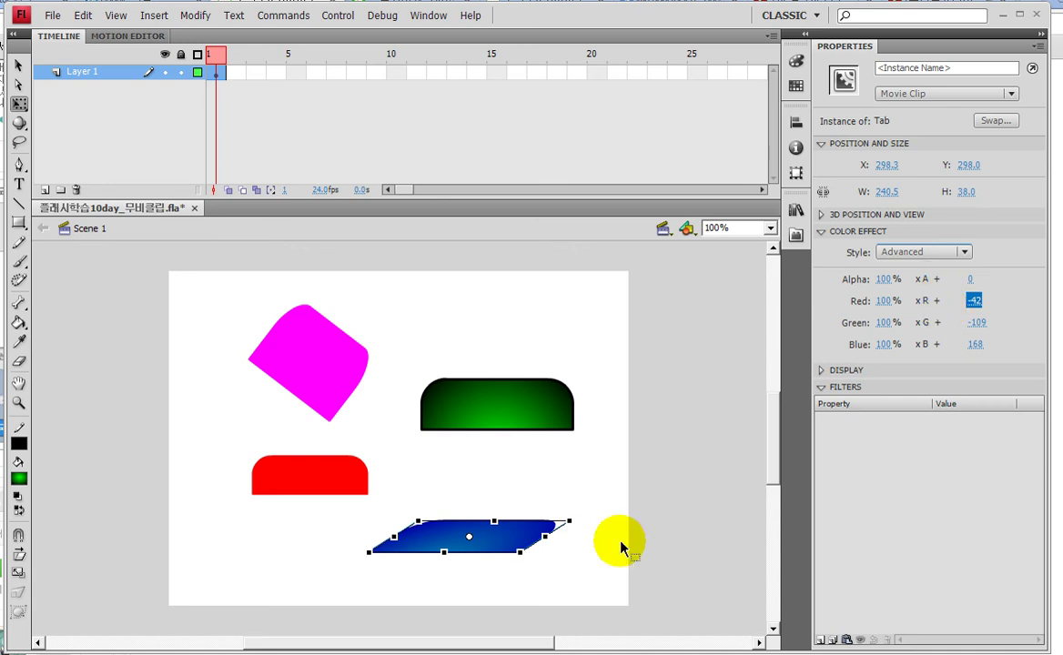
{"action": "left_click", "coordinate": [647, 550]}
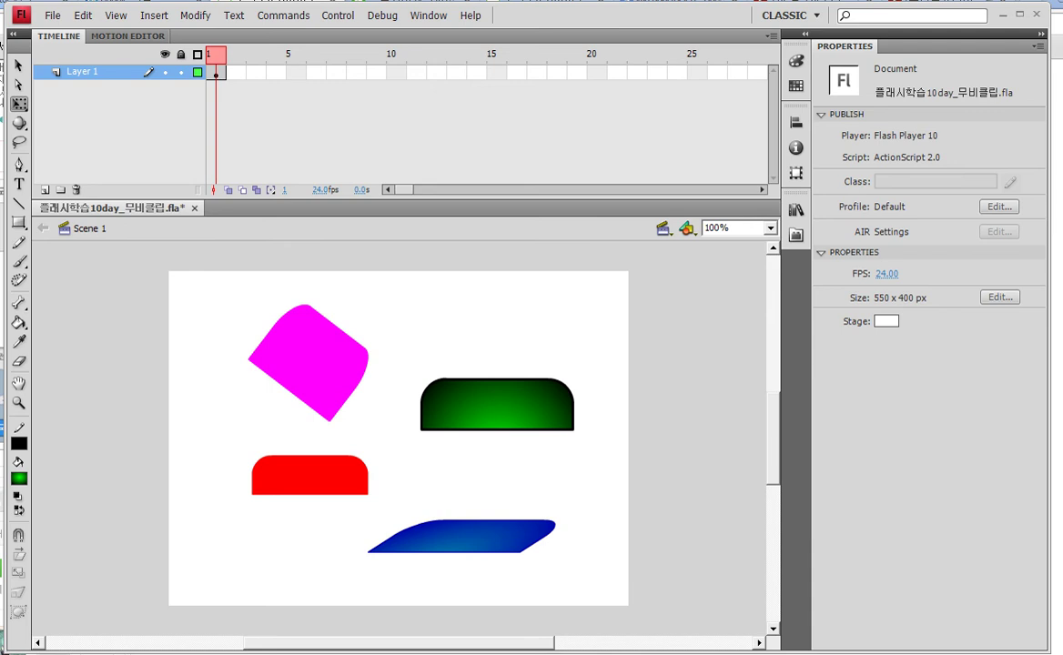
Reposition the slanted blue instance to about X 272.9, Y 274.3 and the small red instance to about X 126.8, Y 203.8.
{"action": "left_click", "coordinate": [18, 403]}
{"action": "left_click_drag", "start_coordinate": [195, 276], "coordinate": [583, 591]}
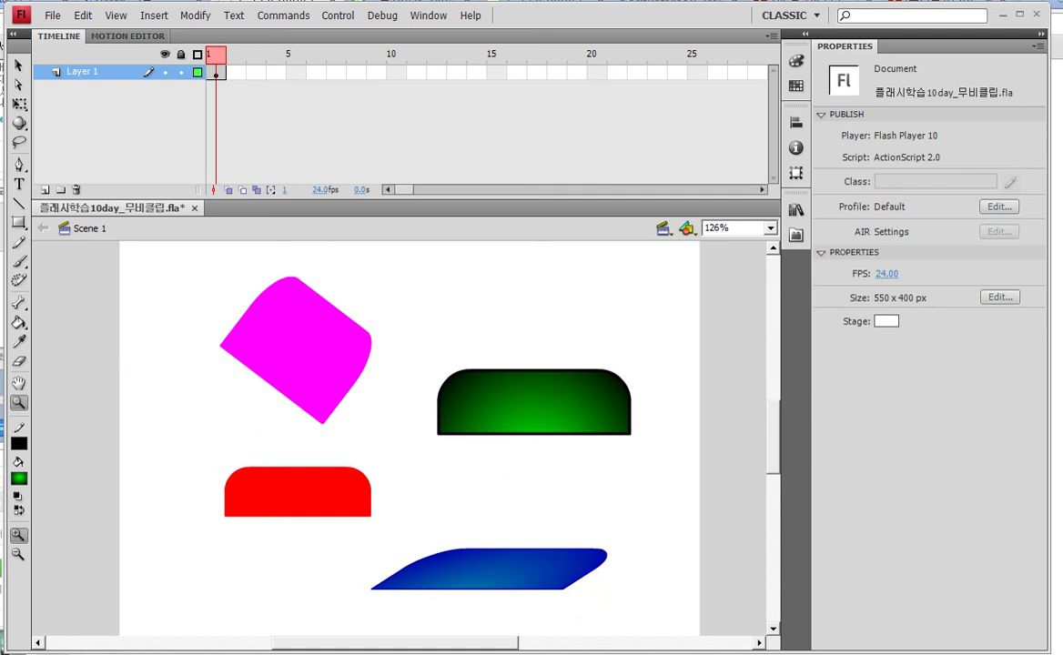
{"action": "left_click", "coordinate": [19, 68]}
{"action": "left_click_drag", "start_coordinate": [496, 582], "coordinate": [468, 557]}
{"action": "left_click_drag", "start_coordinate": [335, 509], "coordinate": [355, 479]}
Select the rotated magenta Tab instance and activate the Free Transform tool on it.
{"action": "left_click", "coordinate": [510, 409]}
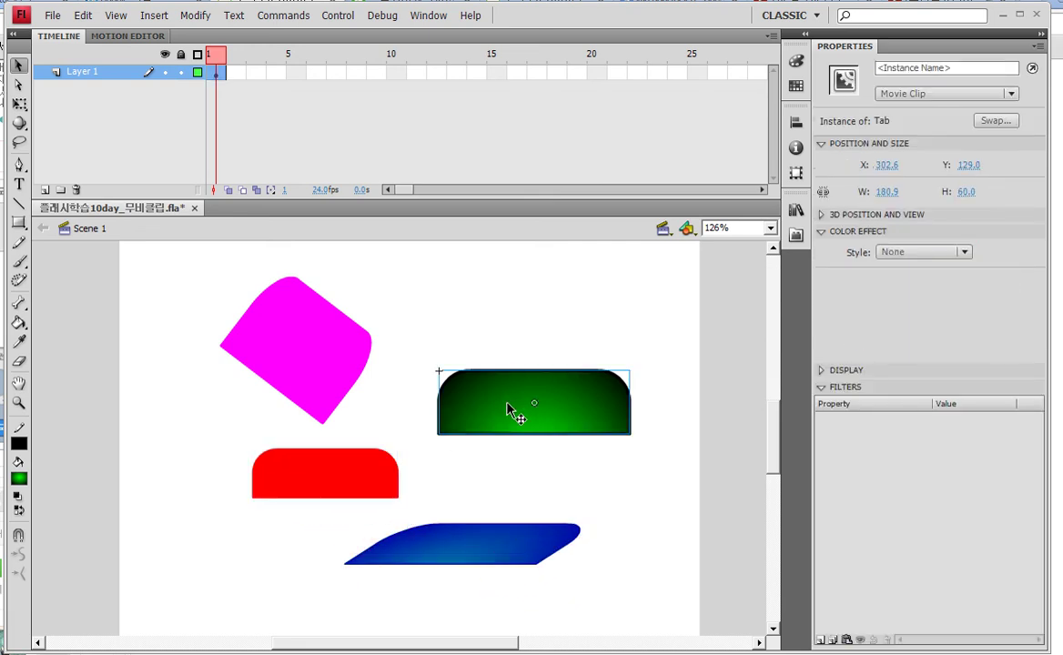
{"action": "left_click", "coordinate": [306, 347]}
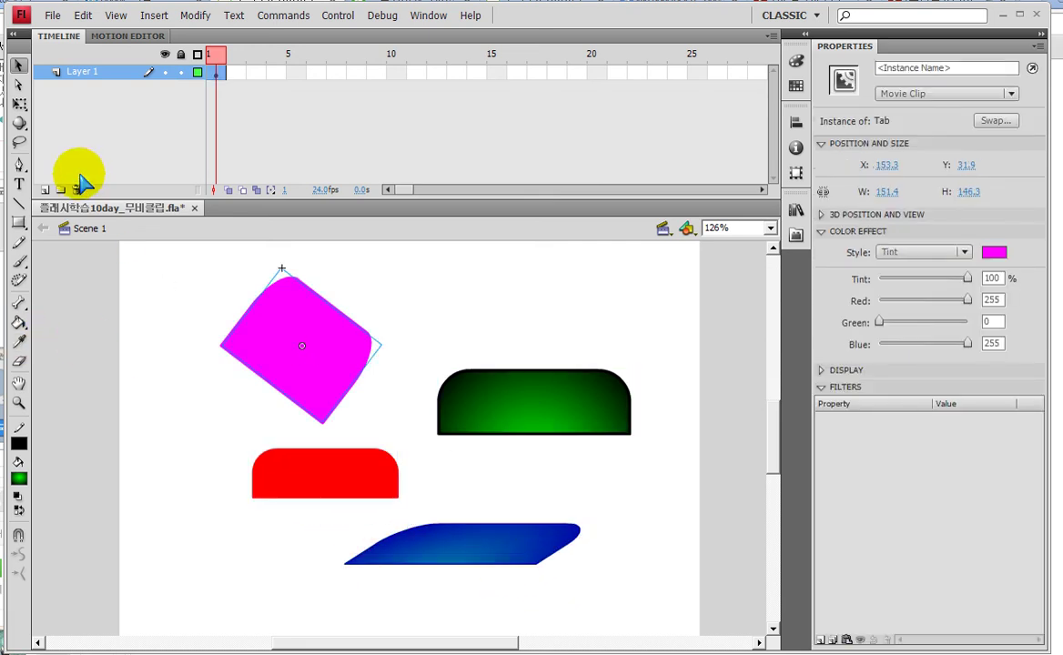
{"action": "left_click", "coordinate": [19, 86]}
{"action": "left_click_drag", "start_coordinate": [19, 101], "coordinate": [85, 108]}
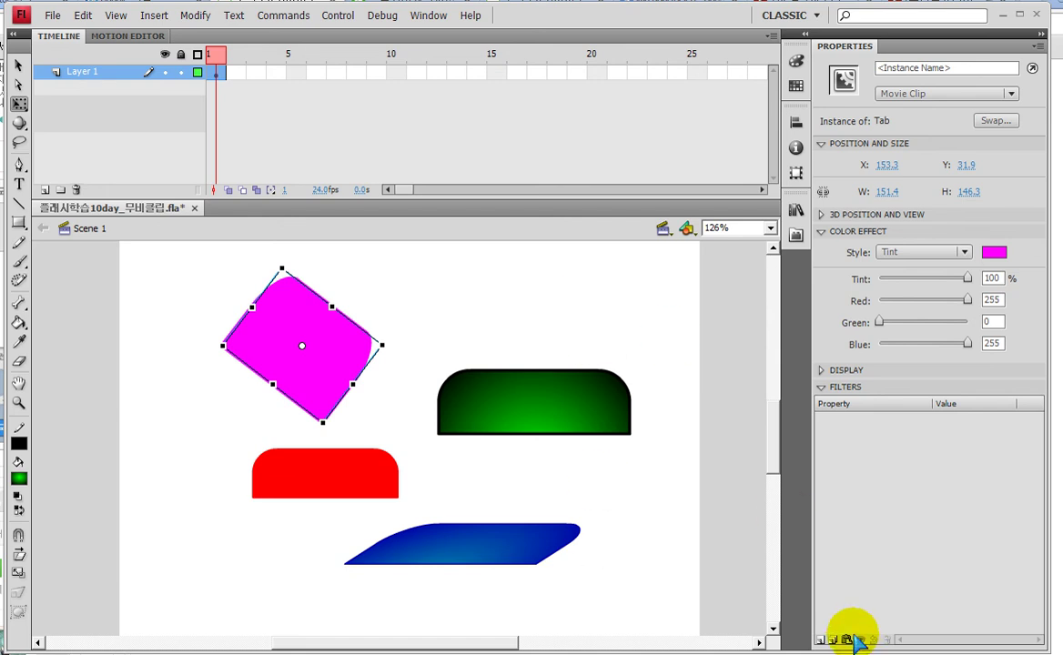
{"action": "left_click", "coordinate": [841, 553]}
{"action": "left_click", "coordinate": [669, 235]}
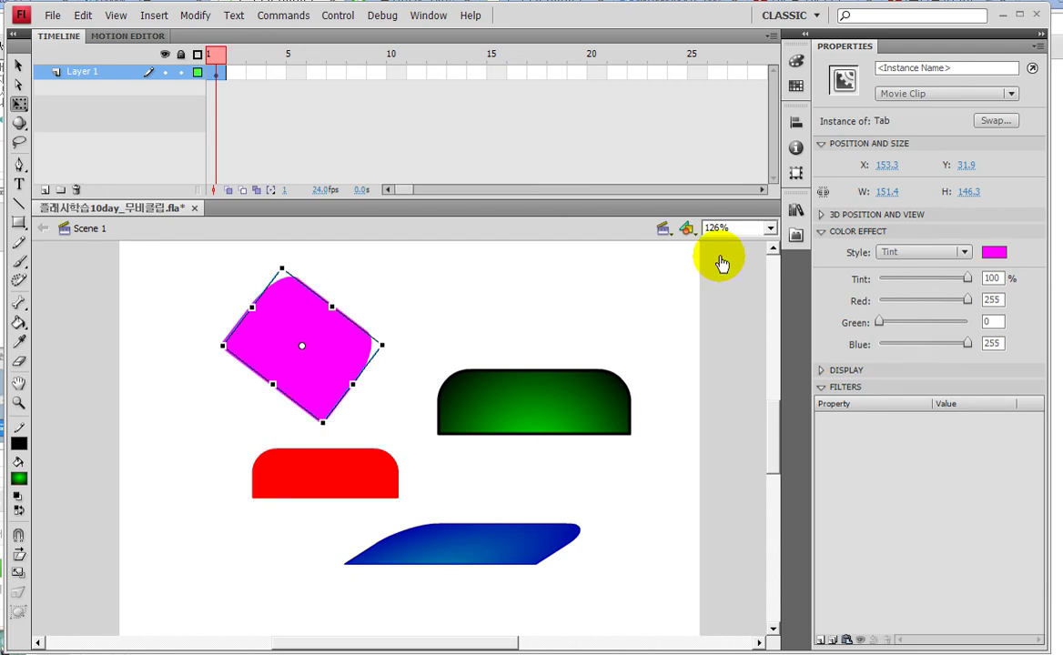
{"action": "left_click", "coordinate": [665, 244]}
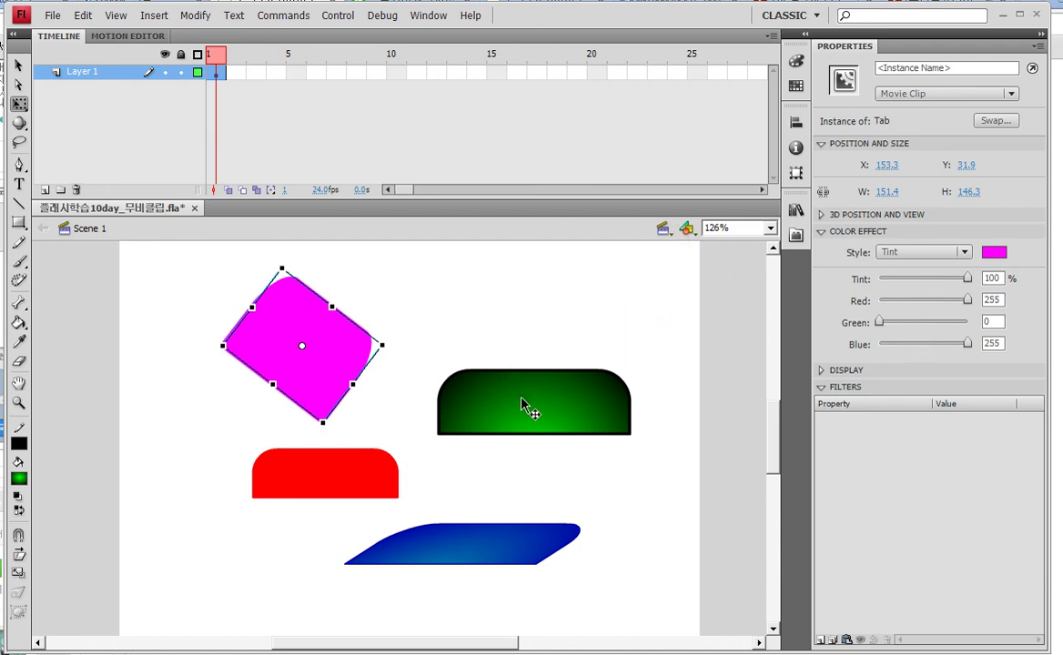
Open the Tab symbol in place from the magenta instance, examine its original artwork, and return to Scene 1.
{"action": "left_click", "coordinate": [322, 365]}
{"action": "double_click", "coordinate": [324, 369]}
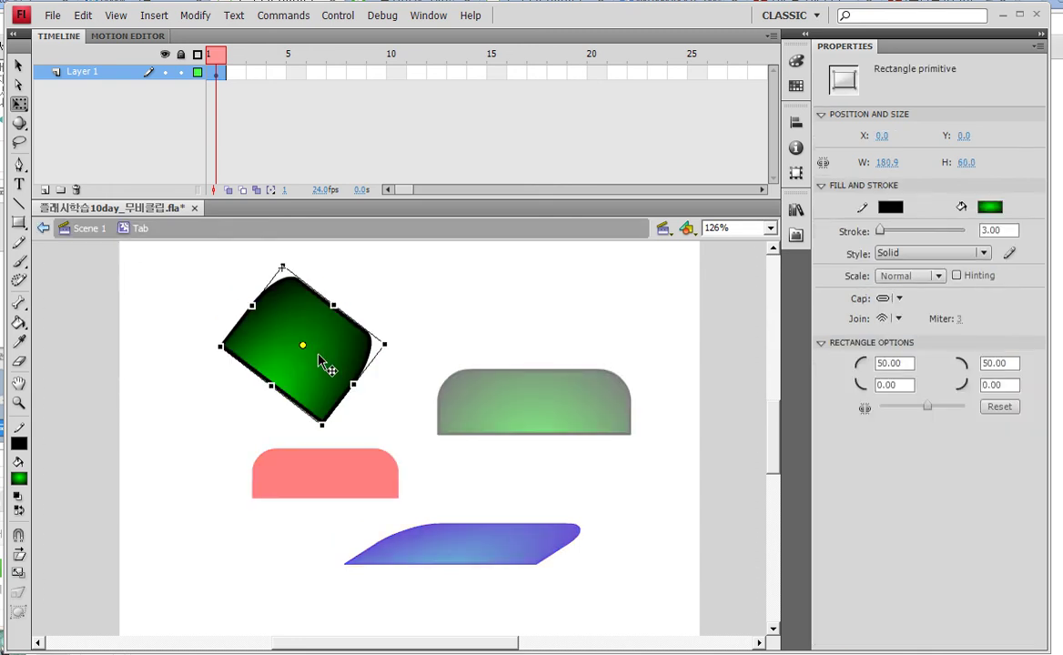
{"action": "mouse_move", "coordinate": [467, 298]}
{"action": "left_mouse_down"}
{"action": "mouse_move", "coordinate": [466, 339]}
{"action": "mouse_move", "coordinate": [488, 331]}
{"action": "mouse_move", "coordinate": [486, 299]}
{"action": "mouse_move", "coordinate": [451, 347]}
{"action": "mouse_move", "coordinate": [527, 288]}
{"action": "mouse_move", "coordinate": [481, 394]}
{"action": "mouse_move", "coordinate": [587, 267]}
{"action": "mouse_move", "coordinate": [543, 437]}
{"action": "mouse_move", "coordinate": [557, 342]}
{"action": "mouse_move", "coordinate": [566, 357]}
{"action": "mouse_move", "coordinate": [638, 317]}
{"action": "mouse_move", "coordinate": [603, 353]}
{"action": "mouse_move", "coordinate": [653, 369]}
{"action": "mouse_move", "coordinate": [690, 319]}
{"action": "mouse_move", "coordinate": [666, 364]}
{"action": "mouse_move", "coordinate": [728, 263]}
{"action": "mouse_move", "coordinate": [727, 305]}
{"action": "mouse_move", "coordinate": [782, 344]}
{"action": "left_mouse_up"}
{"action": "left_click_drag", "start_coordinate": [684, 280], "coordinate": [797, 280]}
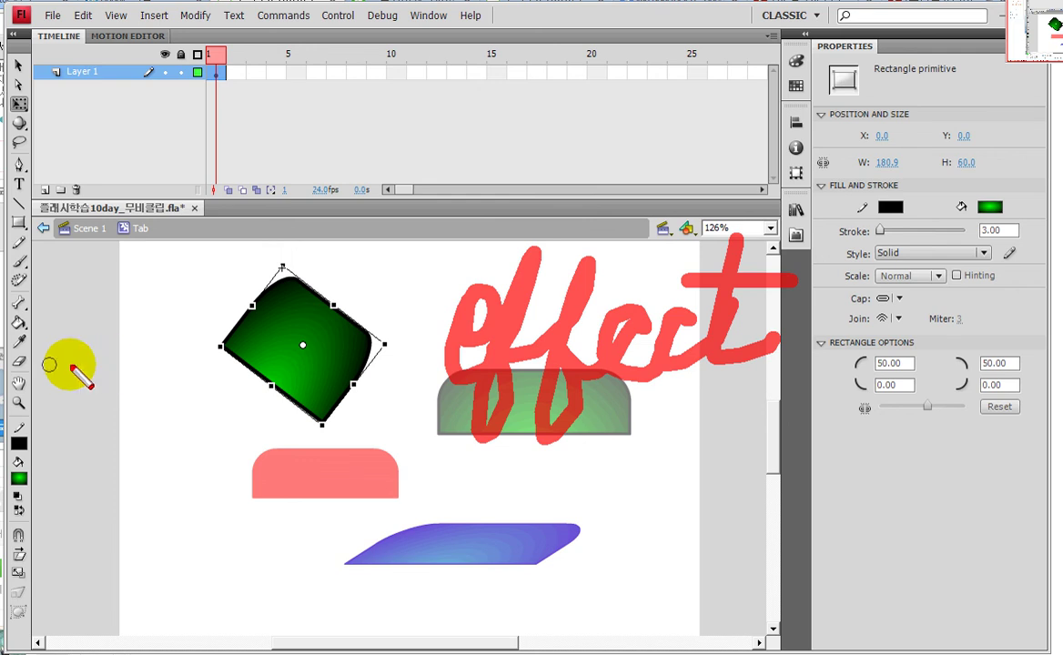
{"action": "mouse_move", "coordinate": [86, 261]}
{"action": "left_mouse_down"}
{"action": "mouse_move", "coordinate": [68, 216]}
{"action": "mouse_move", "coordinate": [119, 202]}
{"action": "mouse_move", "coordinate": [95, 269]}
{"action": "left_mouse_up"}
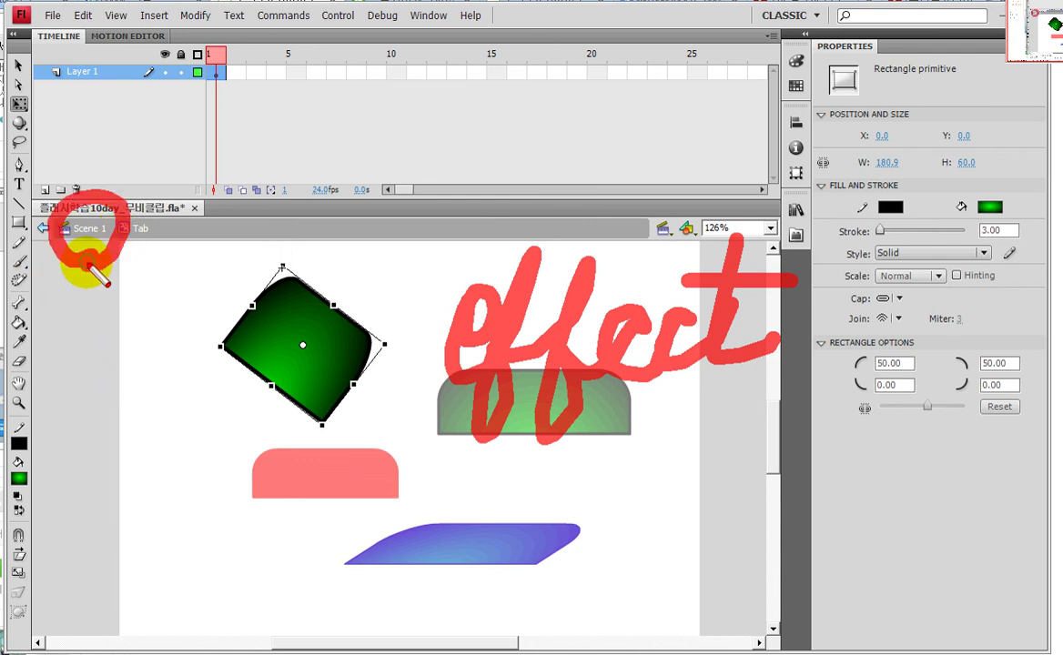
{"action": "key", "text": "Escape"}
{"action": "left_click", "coordinate": [81, 232]}
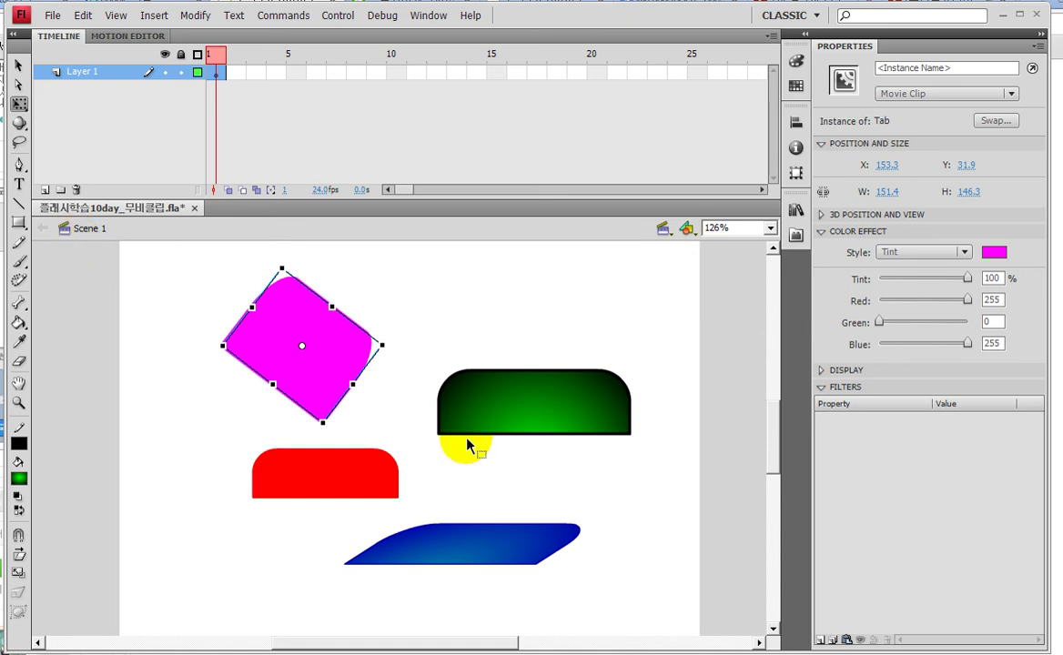
Open the Tab symbol in place from the red instance and from the slanted blue instance, returning to Scene 1 after each.
{"action": "left_click", "coordinate": [349, 479]}
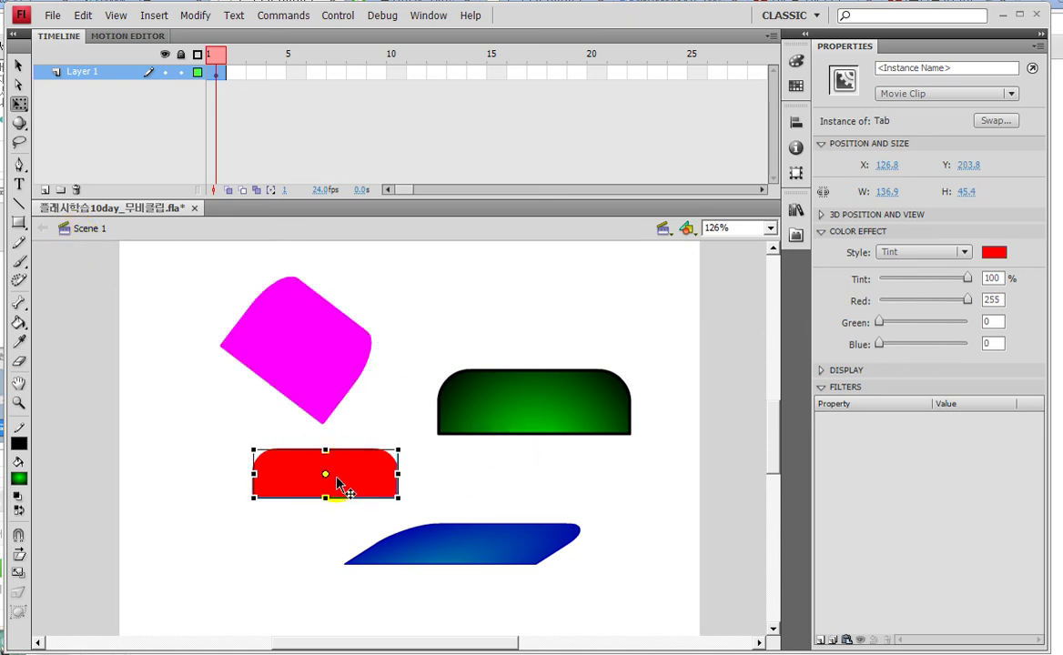
{"action": "double_click", "coordinate": [355, 477]}
{"action": "left_click", "coordinate": [393, 482]}
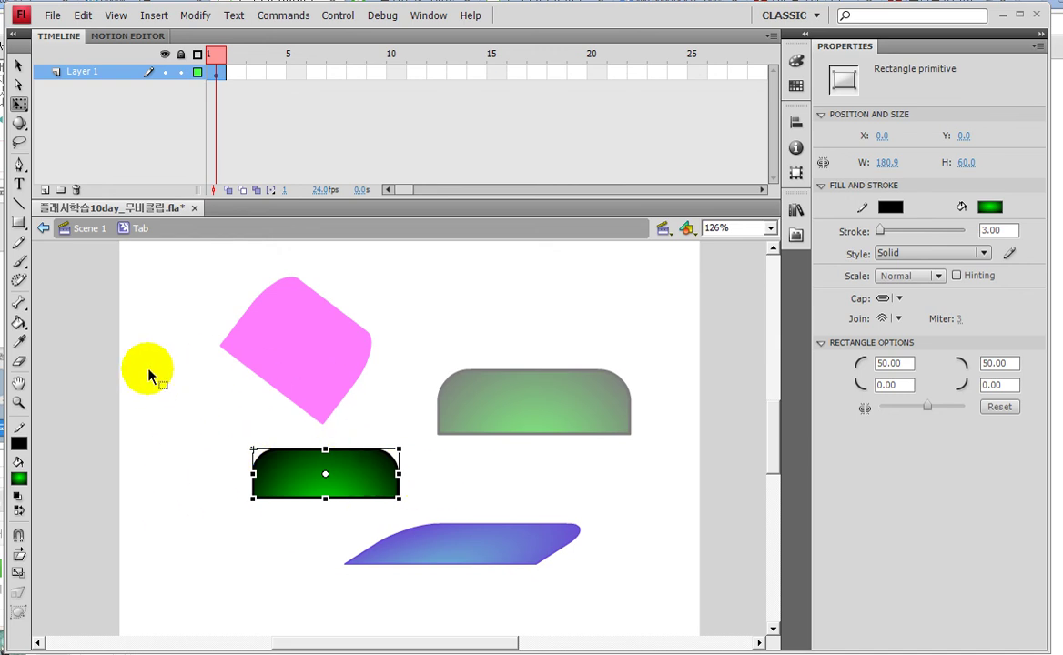
{"action": "left_click", "coordinate": [89, 228]}
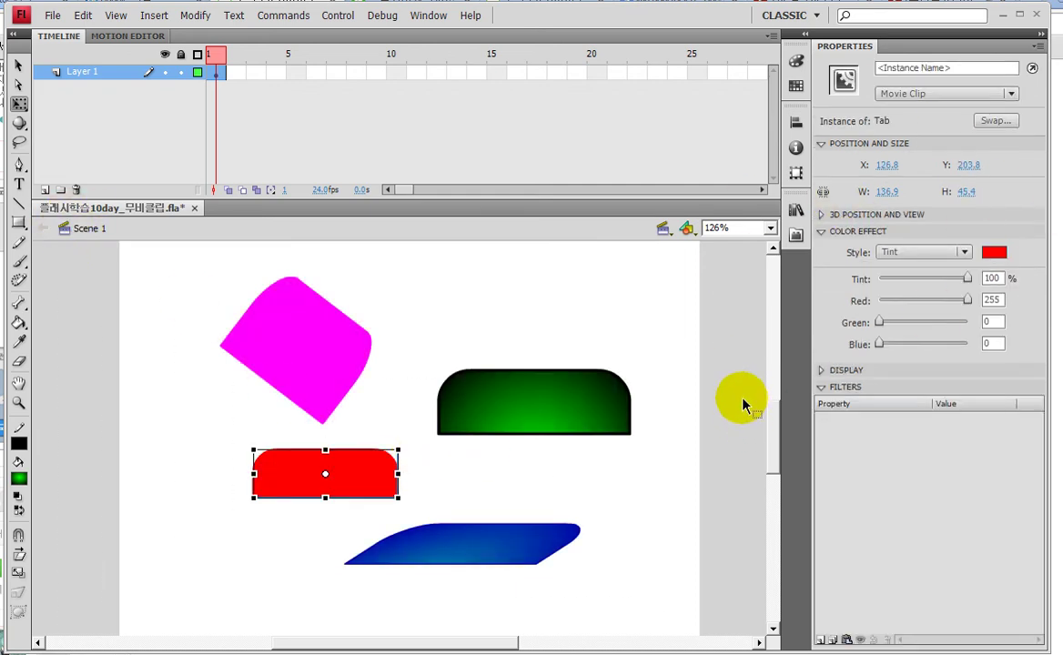
{"action": "left_click", "coordinate": [467, 540]}
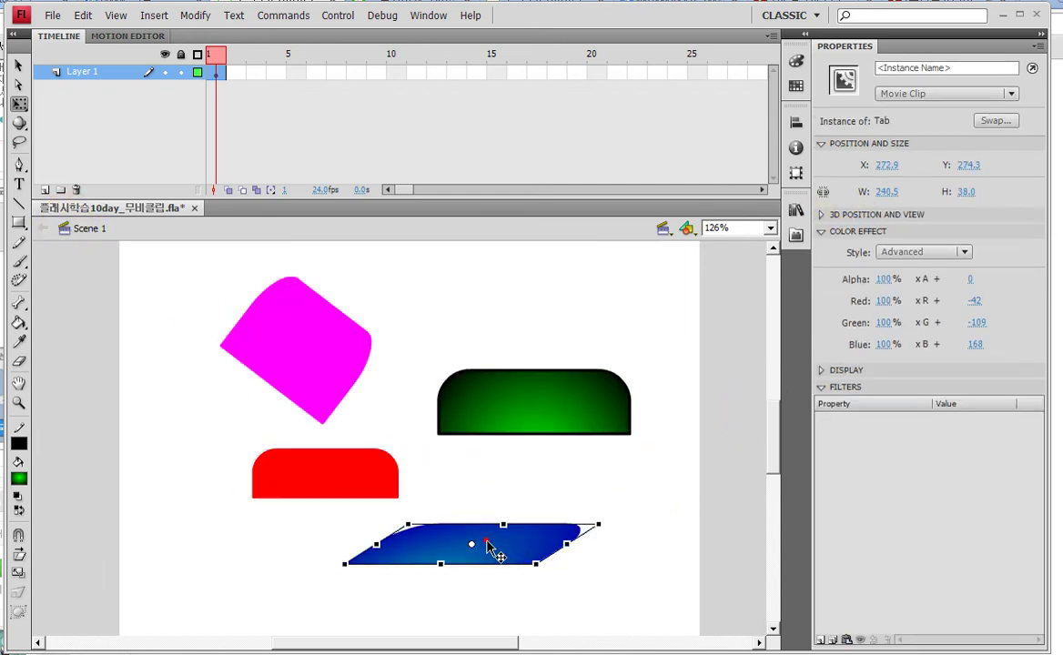
{"action": "double_click", "coordinate": [503, 553]}
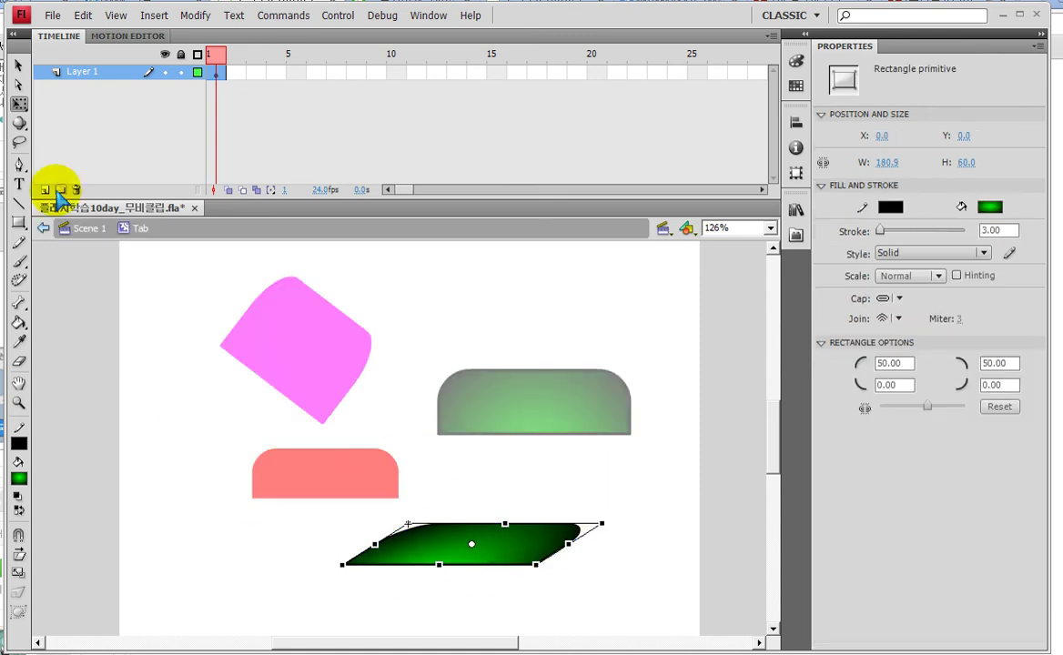
{"action": "left_click", "coordinate": [87, 233]}
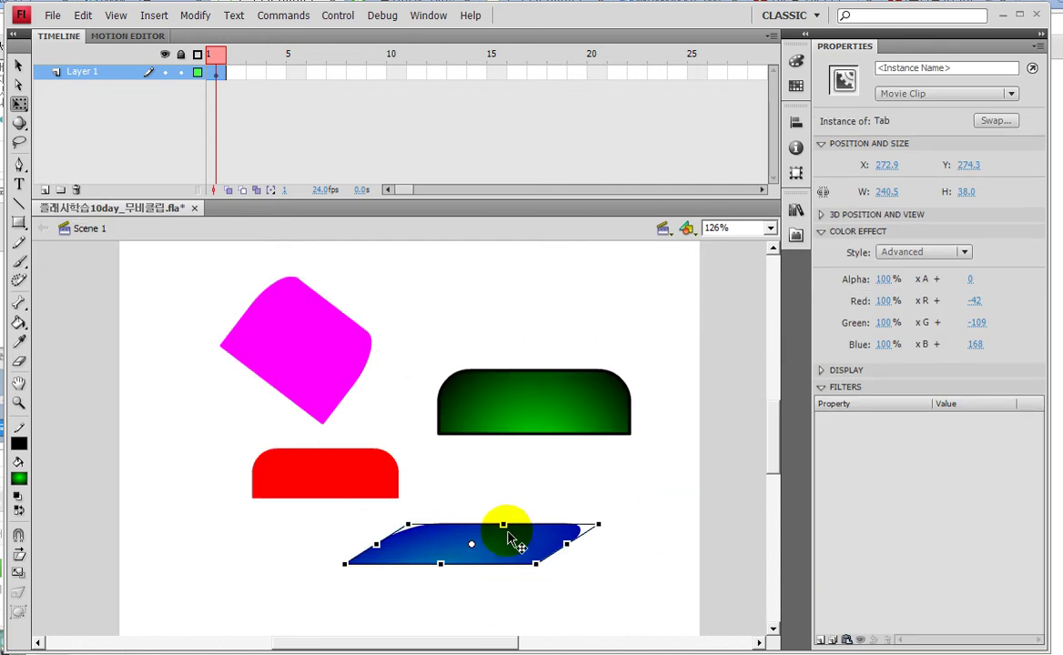
Compare the symbol's original artwork by entering Tab from the magenta, red and slanted blue instances in turn, ending back in Scene 1.
{"action": "left_click", "coordinate": [341, 360]}
{"action": "double_click", "coordinate": [347, 359]}
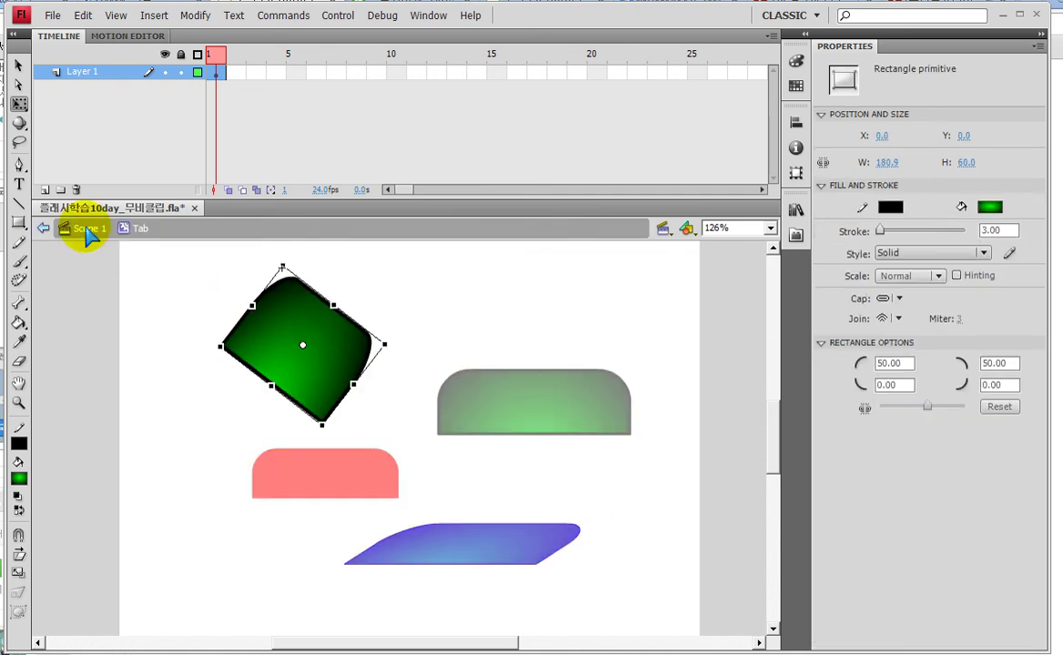
{"action": "double_click", "coordinate": [320, 486]}
{"action": "left_click", "coordinate": [84, 229]}
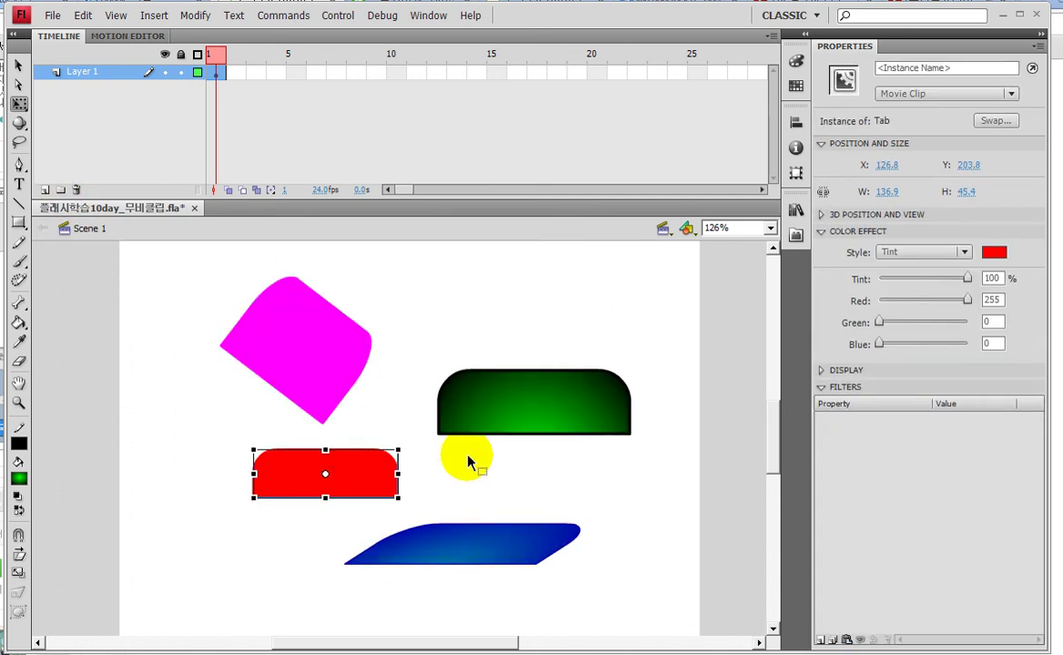
{"action": "double_click", "coordinate": [503, 552]}
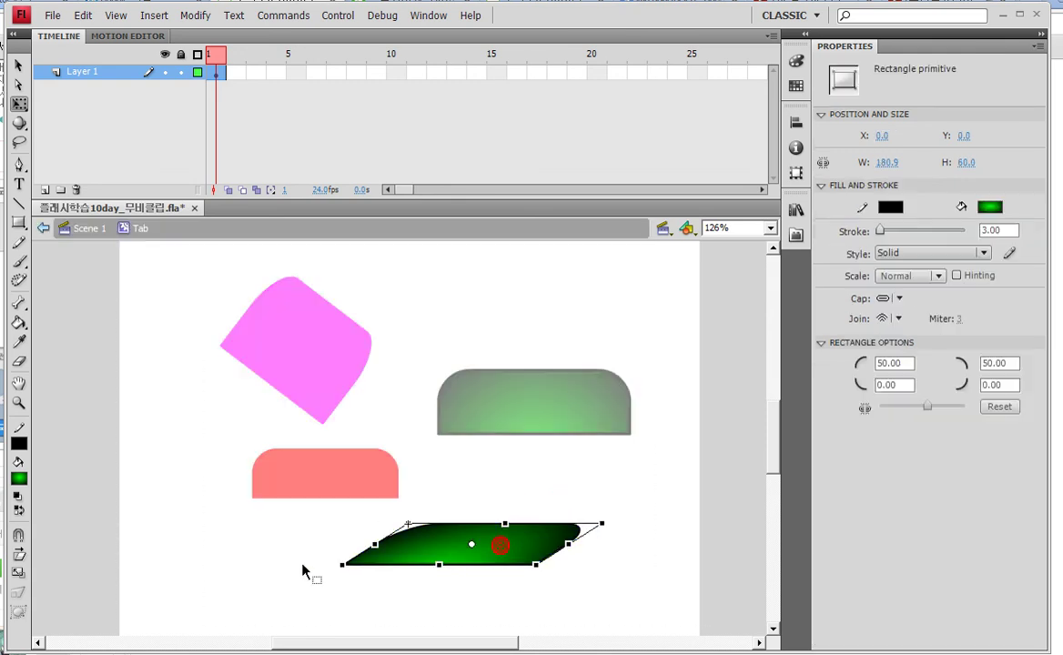
{"action": "left_click", "coordinate": [78, 228]}
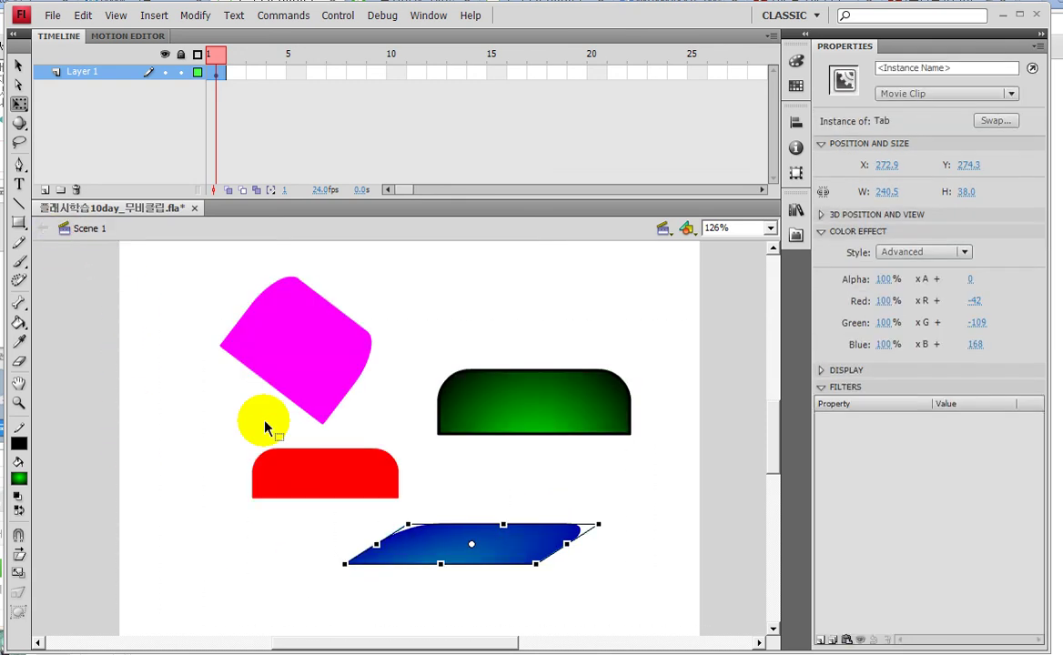
Re-enter the Tab symbol from the red and magenta instances, returning to Scene 1 each time, and open it from the slanted blue instance.
{"action": "left_click", "coordinate": [358, 473]}
{"action": "double_click", "coordinate": [355, 469]}
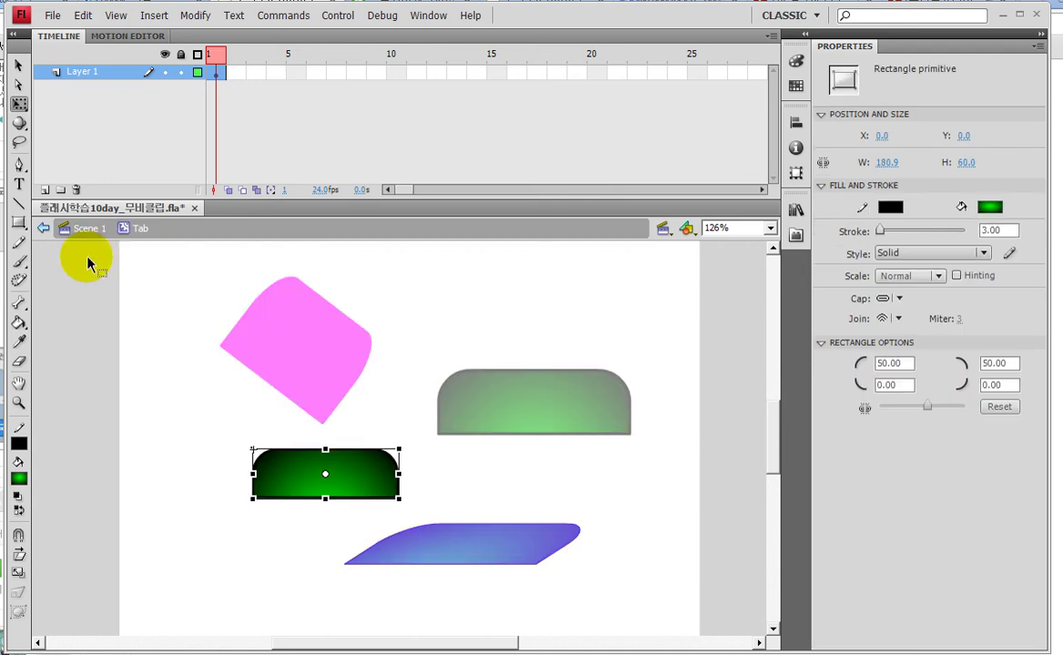
{"action": "left_click", "coordinate": [78, 227]}
{"action": "left_click", "coordinate": [345, 344]}
{"action": "double_click", "coordinate": [347, 344]}
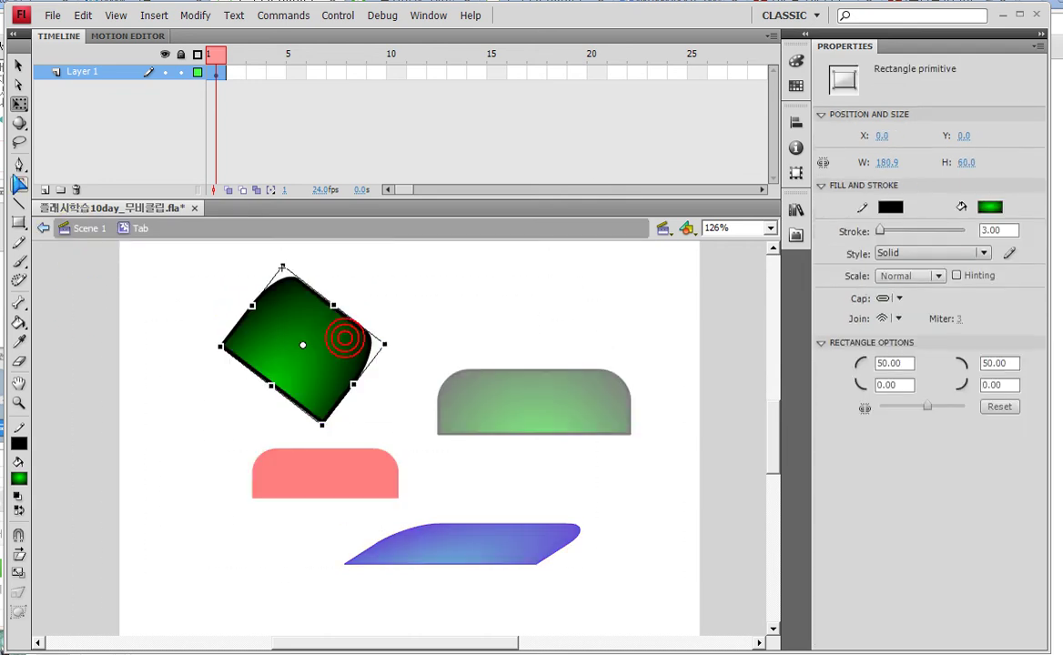
{"action": "left_click", "coordinate": [79, 229]}
{"action": "left_click", "coordinate": [446, 535]}
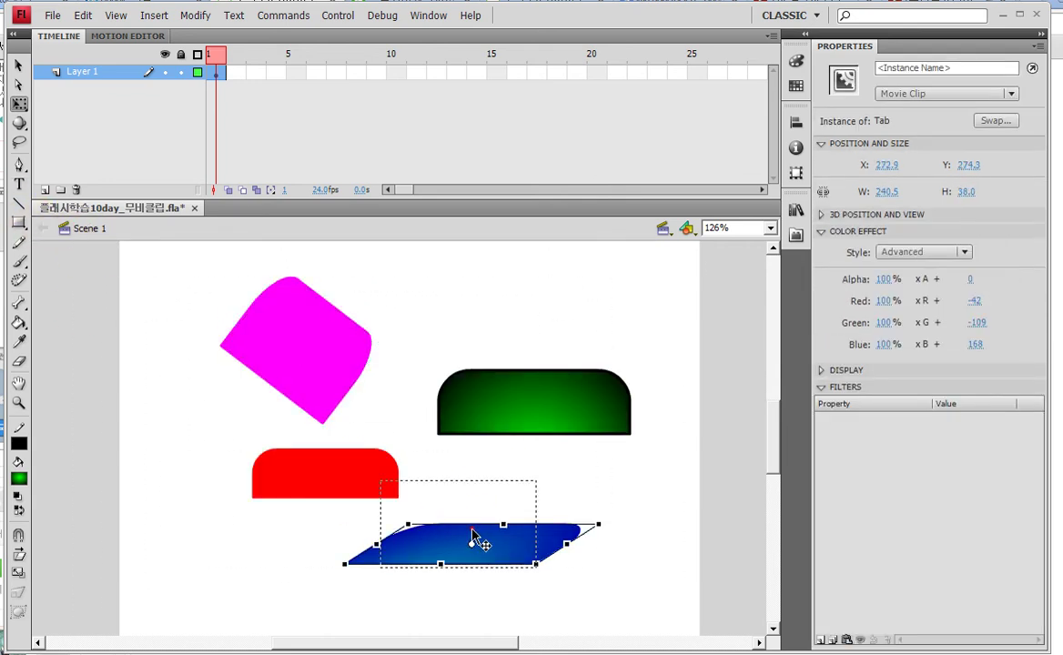
{"action": "double_click", "coordinate": [471, 533]}
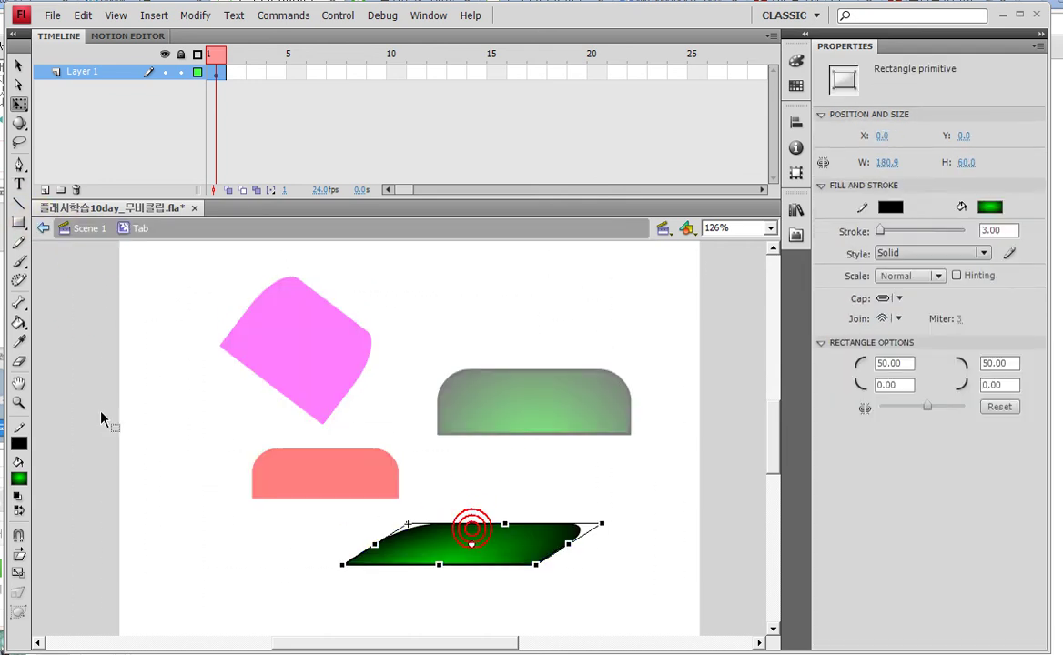
Return to Scene 1, open the Tab symbol in place from the red instance to view its artwork, and go back to Scene 1.
{"action": "left_click", "coordinate": [72, 232]}
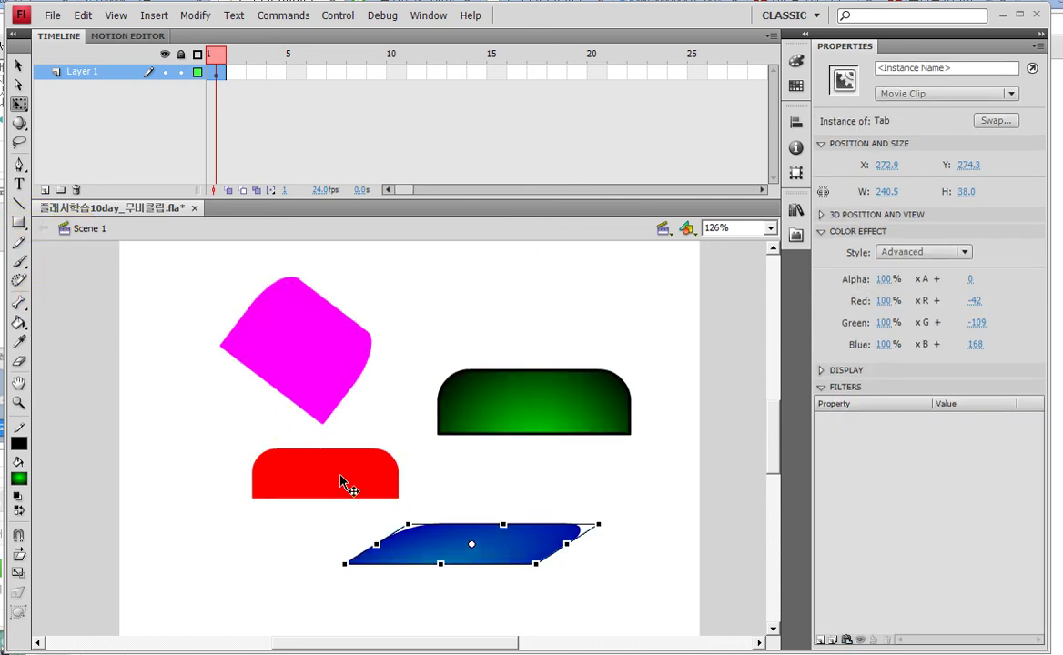
{"action": "left_click", "coordinate": [344, 482]}
{"action": "double_click", "coordinate": [335, 474]}
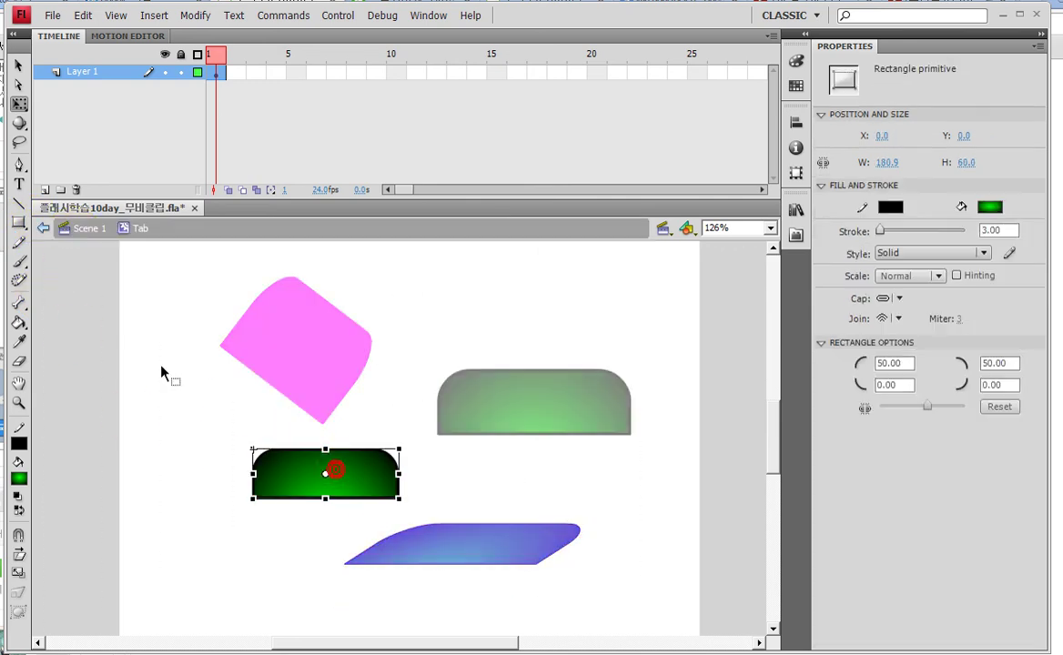
{"action": "left_click", "coordinate": [80, 232]}
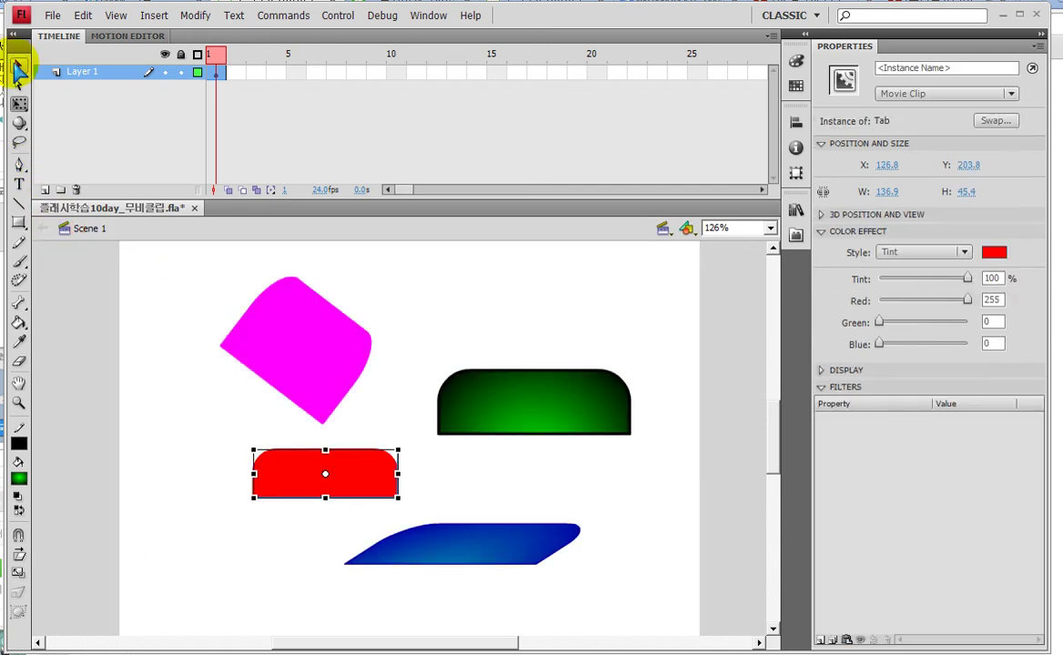
With the Selection tool, open the Tab symbol in place from the magenta instance and return to Scene 1.
{"action": "left_click", "coordinate": [18, 66]}
{"action": "left_click", "coordinate": [328, 367]}
{"action": "double_click", "coordinate": [328, 366]}
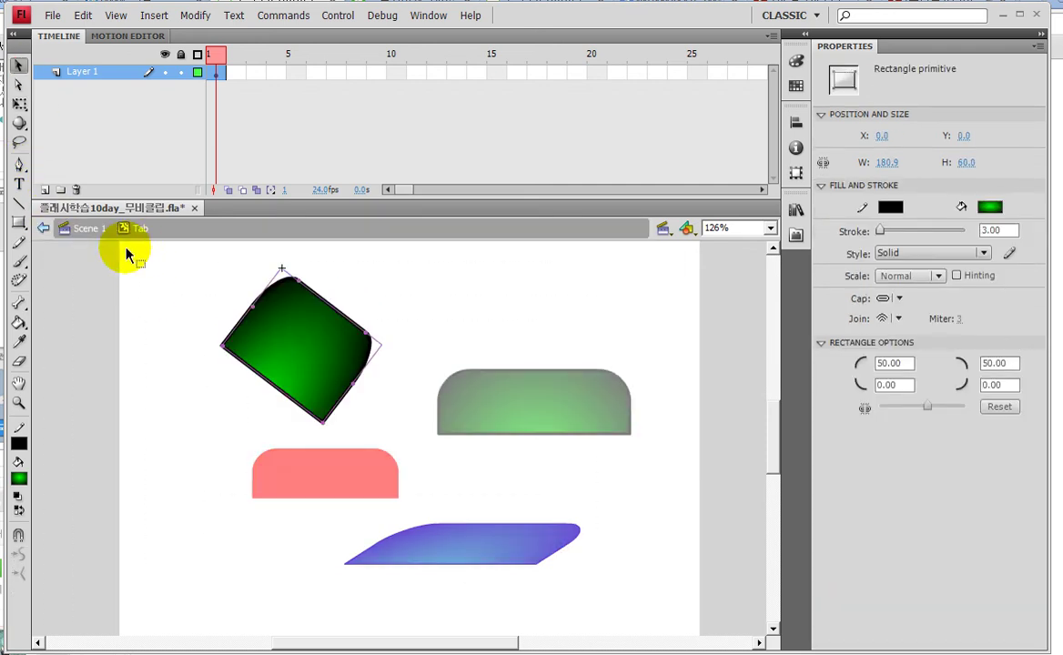
{"action": "left_click", "coordinate": [87, 232]}
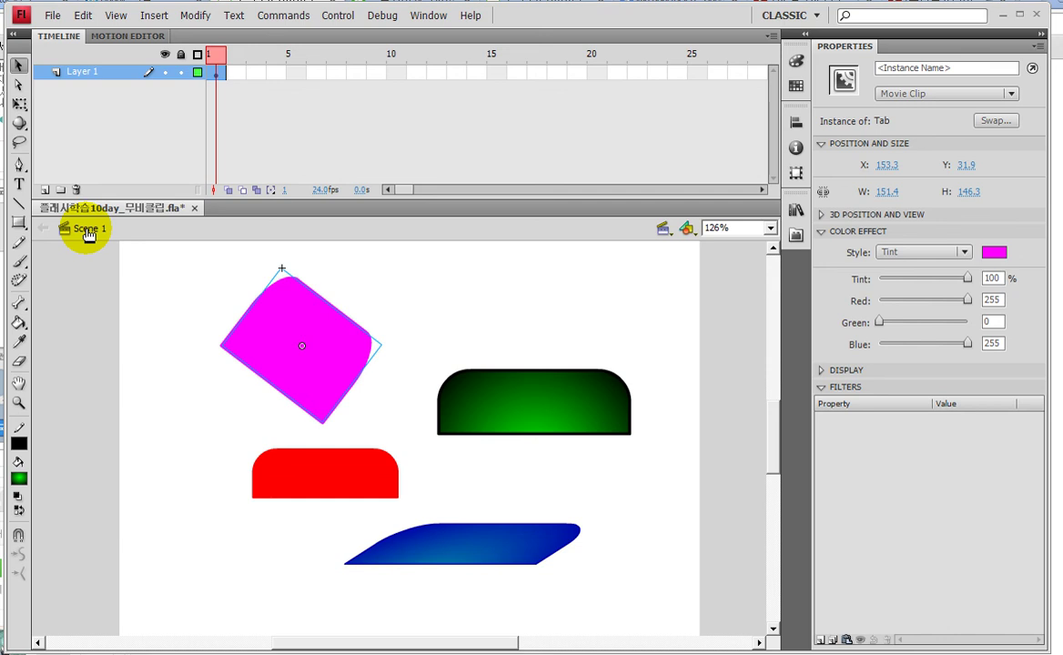
Open the Tab symbol in place from the red instance and select its rectangle primitive.
{"action": "double_click", "coordinate": [333, 483]}
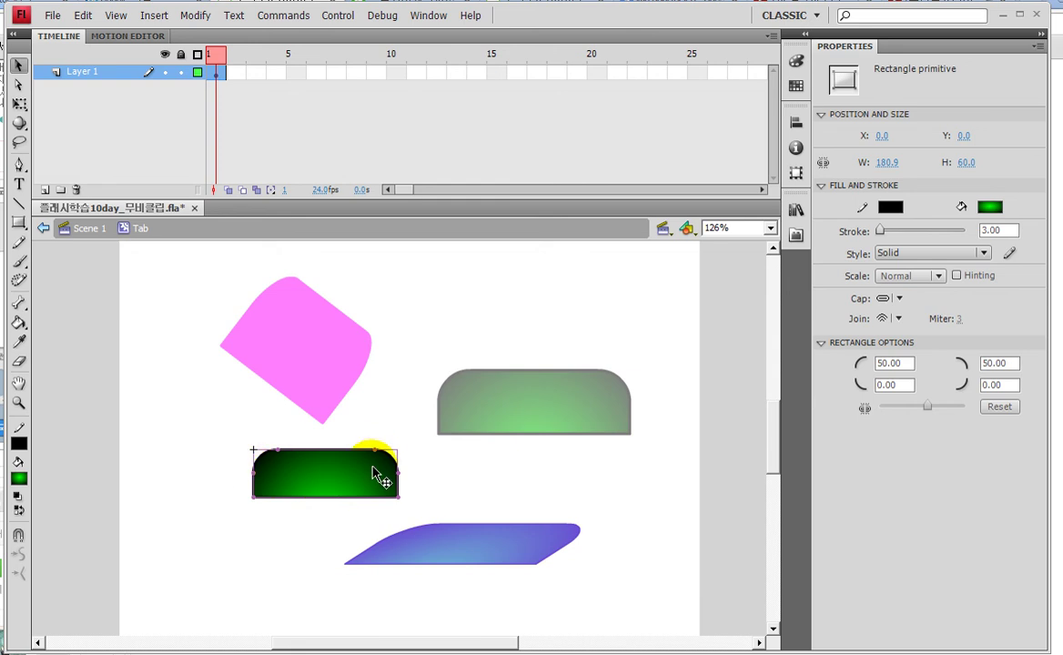
{"action": "left_click", "coordinate": [294, 73]}
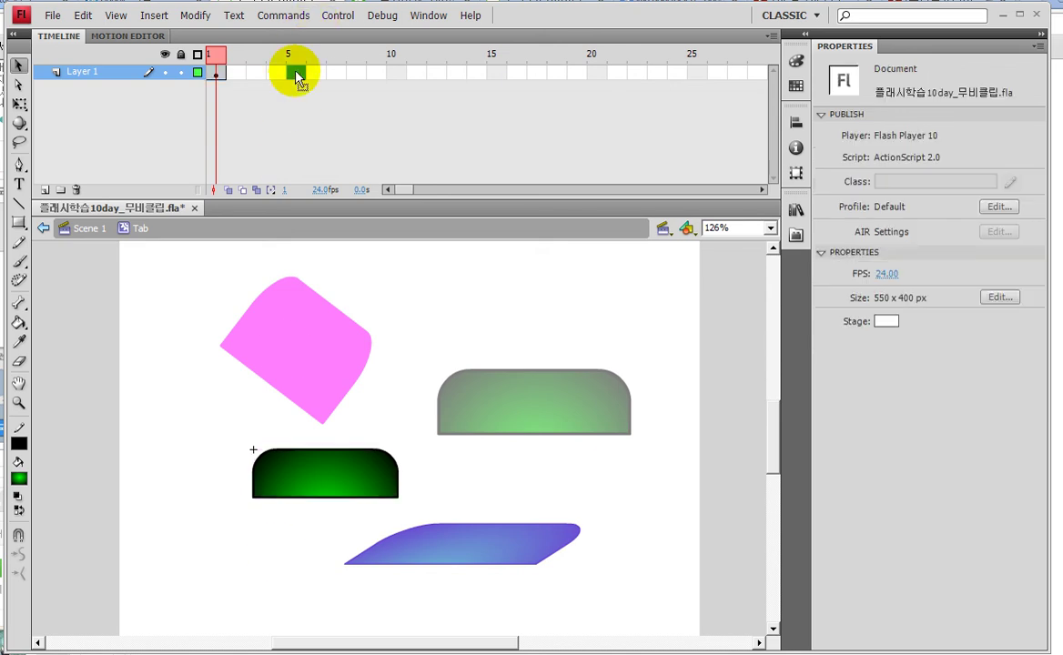
{"action": "left_click", "coordinate": [264, 127]}
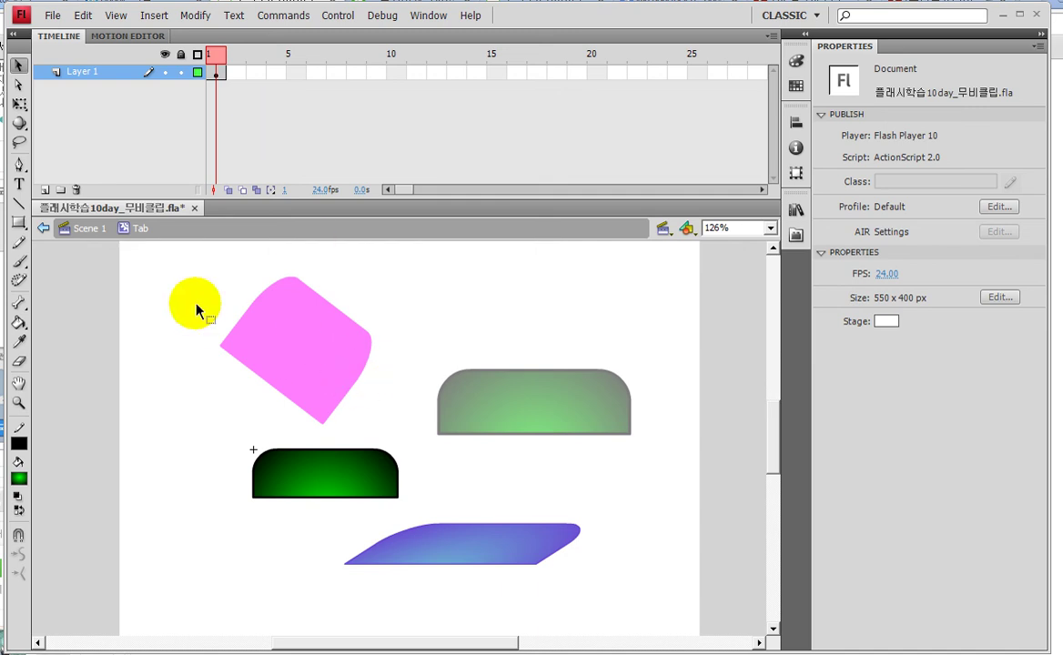
{"action": "left_click", "coordinate": [328, 483]}
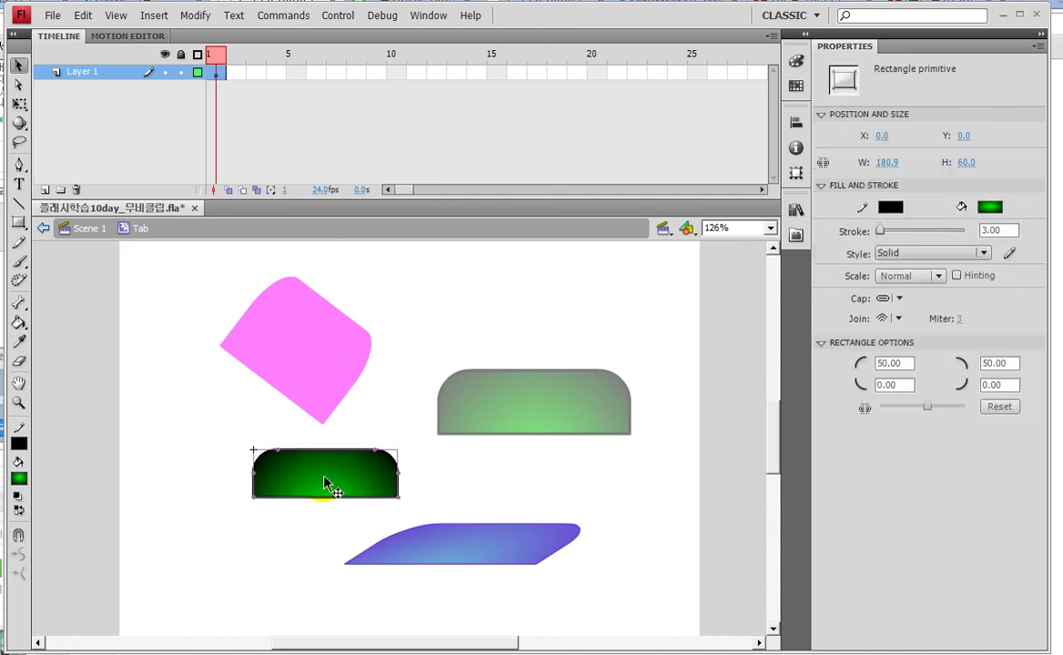
{"action": "mouse_move", "coordinate": [242, 434]}
{"action": "left_mouse_down"}
{"action": "mouse_move", "coordinate": [415, 517]}
{"action": "mouse_move", "coordinate": [375, 419]}
{"action": "left_mouse_up"}
{"action": "mouse_move", "coordinate": [192, 420]}
{"action": "left_mouse_down"}
{"action": "mouse_move", "coordinate": [406, 479]}
{"action": "mouse_move", "coordinate": [523, 337]}
{"action": "mouse_move", "coordinate": [645, 287]}
{"action": "mouse_move", "coordinate": [753, 159]}
{"action": "mouse_move", "coordinate": [865, 80]}
{"action": "mouse_move", "coordinate": [869, 63]}
{"action": "mouse_move", "coordinate": [872, 101]}
{"action": "mouse_move", "coordinate": [973, 100]}
{"action": "mouse_move", "coordinate": [968, 76]}
{"action": "mouse_move", "coordinate": [837, 57]}
{"action": "left_mouse_up"}
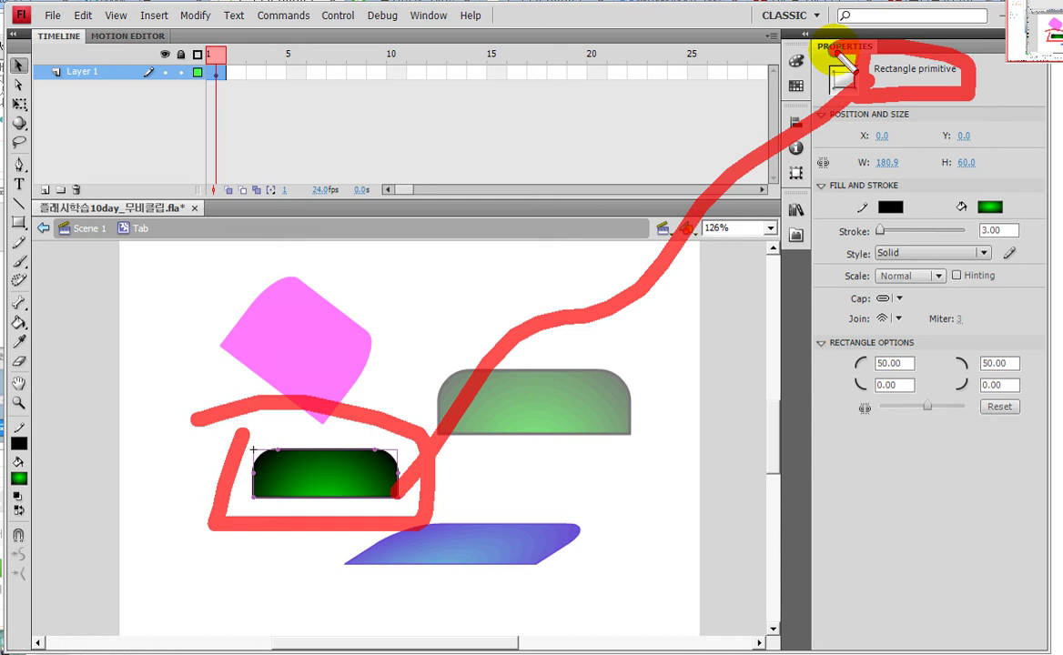
{"action": "key", "text": "Escape"}
Convert the selected rectangle primitive inside Tab to a Graphic symbol named Tab-1.
{"action": "key", "text": "F8"}
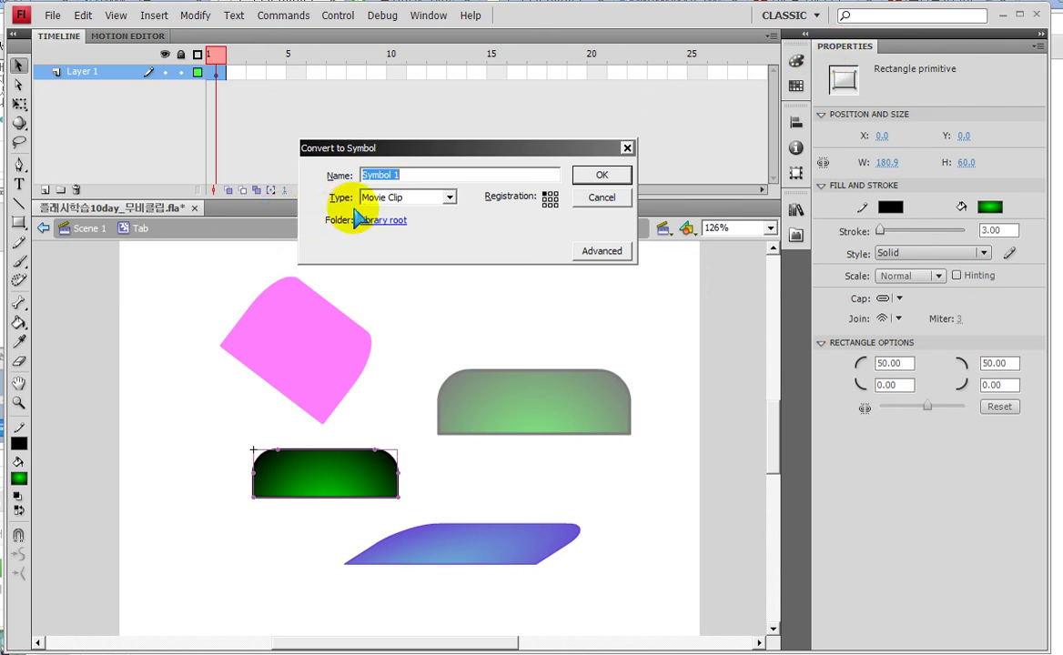
{"action": "left_click", "coordinate": [446, 198]}
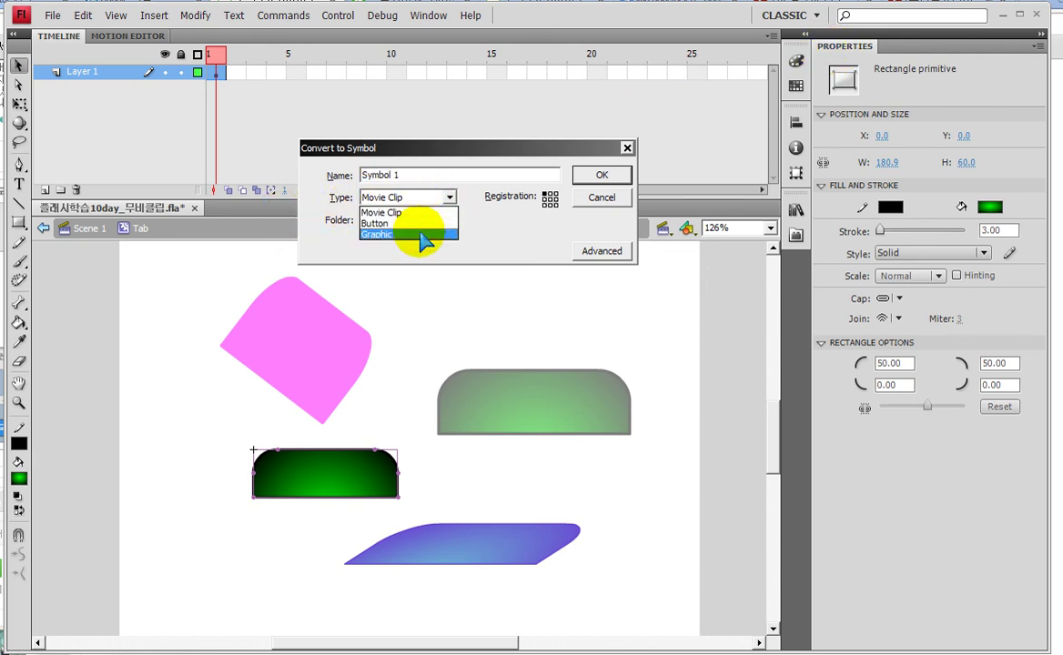
{"action": "left_click", "coordinate": [423, 234]}
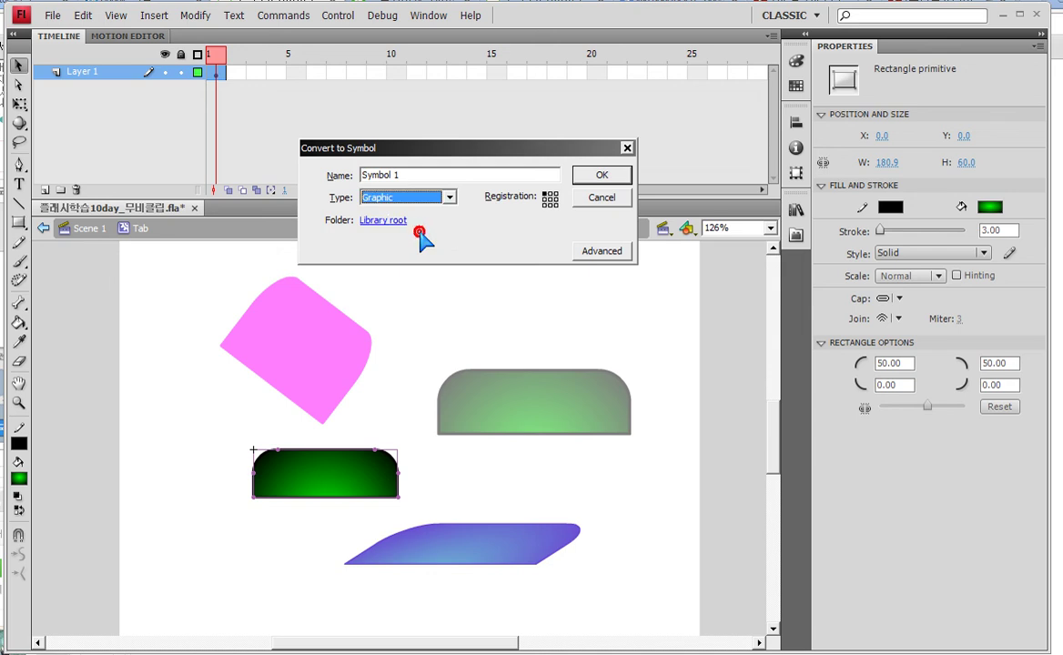
{"action": "left_click_drag", "start_coordinate": [380, 174], "coordinate": [253, 203]}
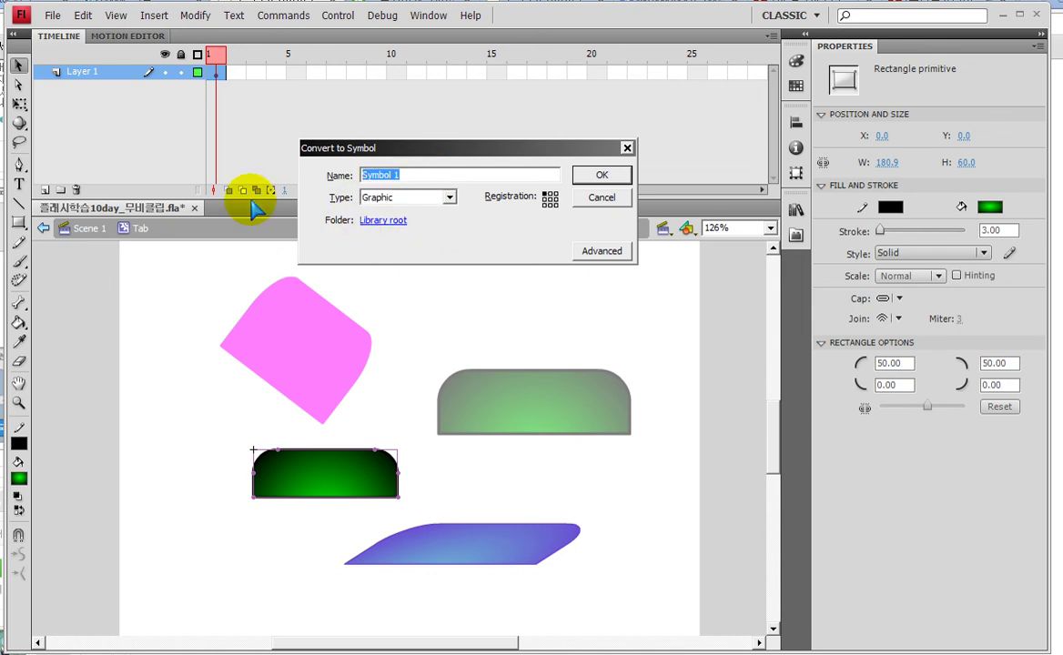
{"action": "type", "text": "ㅅ"}
{"action": "key", "text": "BackSpace"}
{"action": "type", "text": "ㅁ"}
{"action": "key", "text": "BackSpace"}
{"action": "type", "text": "Tab-1"}
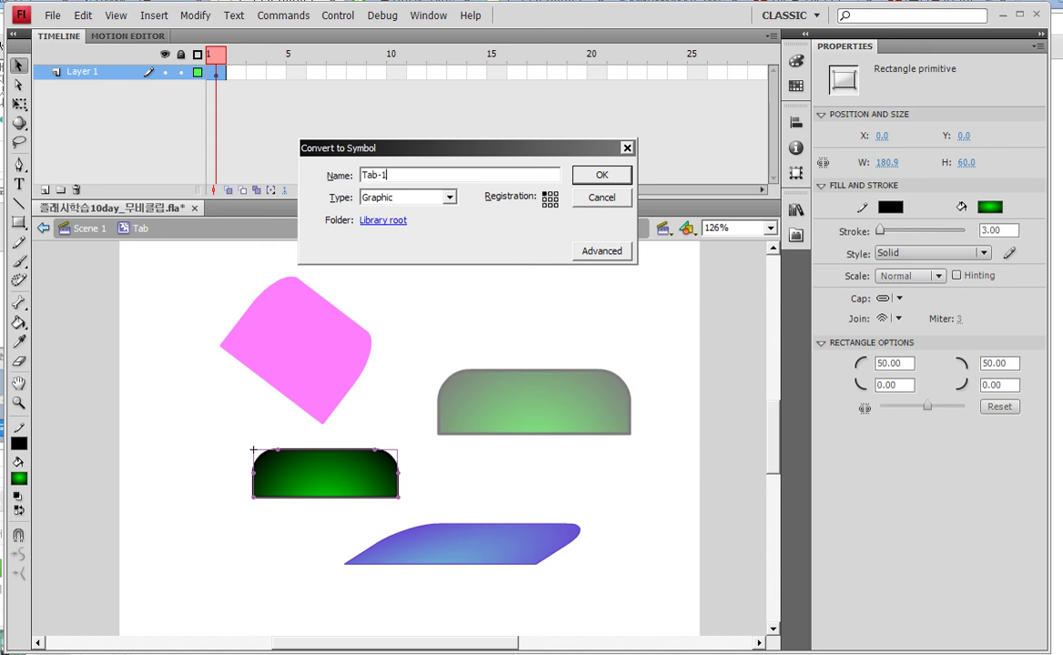
{"action": "key", "text": "Return"}
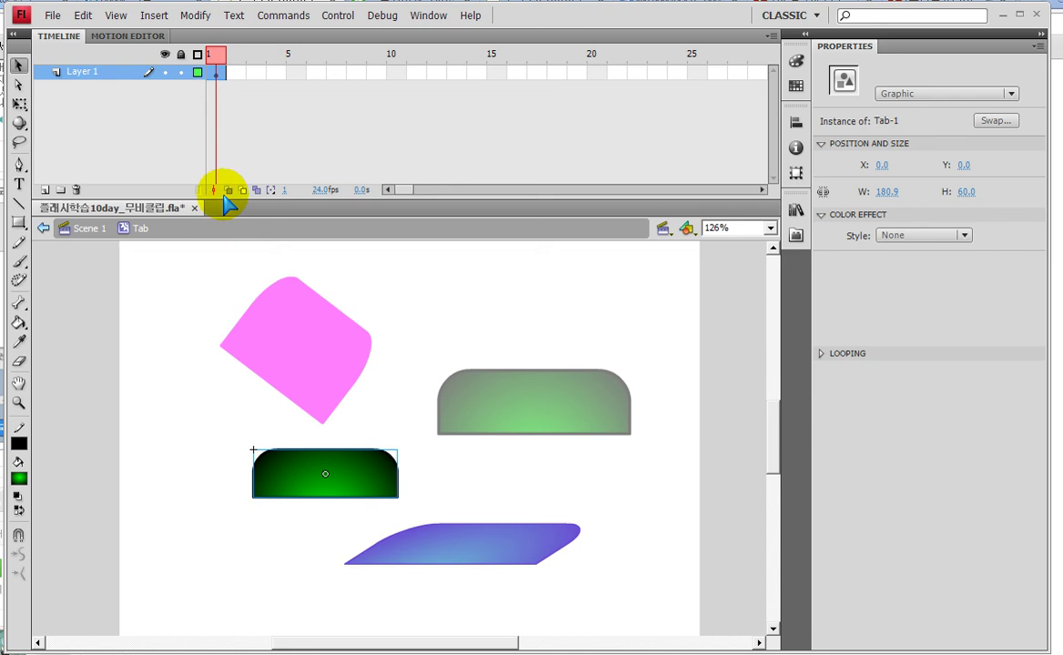
Insert keyframes at frames 10 and 20 of Layer 1 in the Tab symbol's timeline.
{"action": "left_click", "coordinate": [397, 73]}
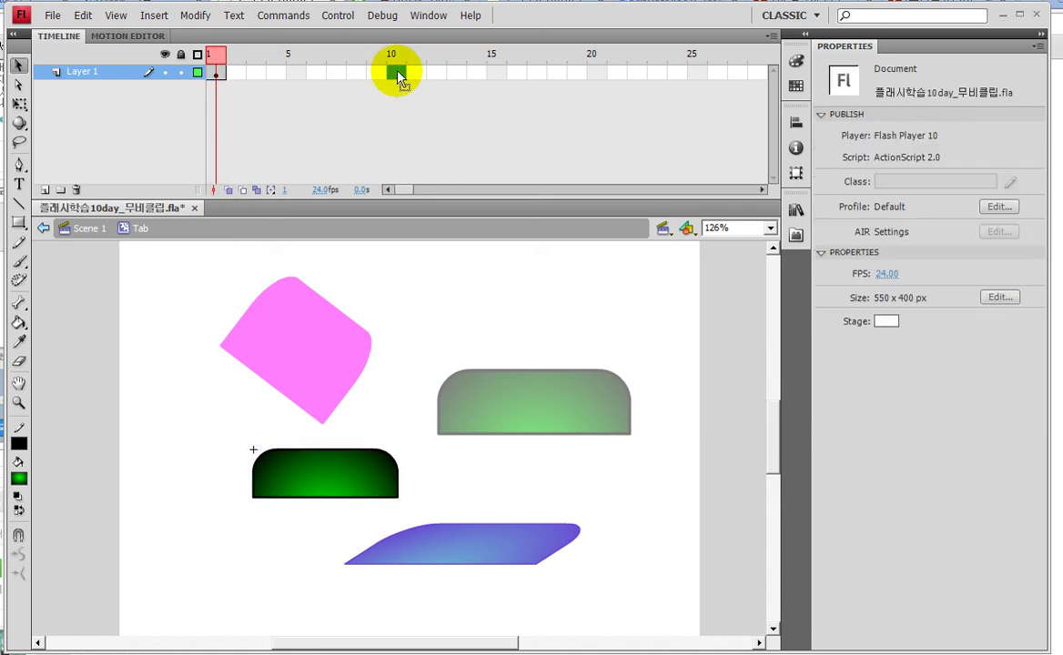
{"action": "key", "text": "F6"}
{"action": "left_click", "coordinate": [598, 75]}
{"action": "key", "text": "F6"}
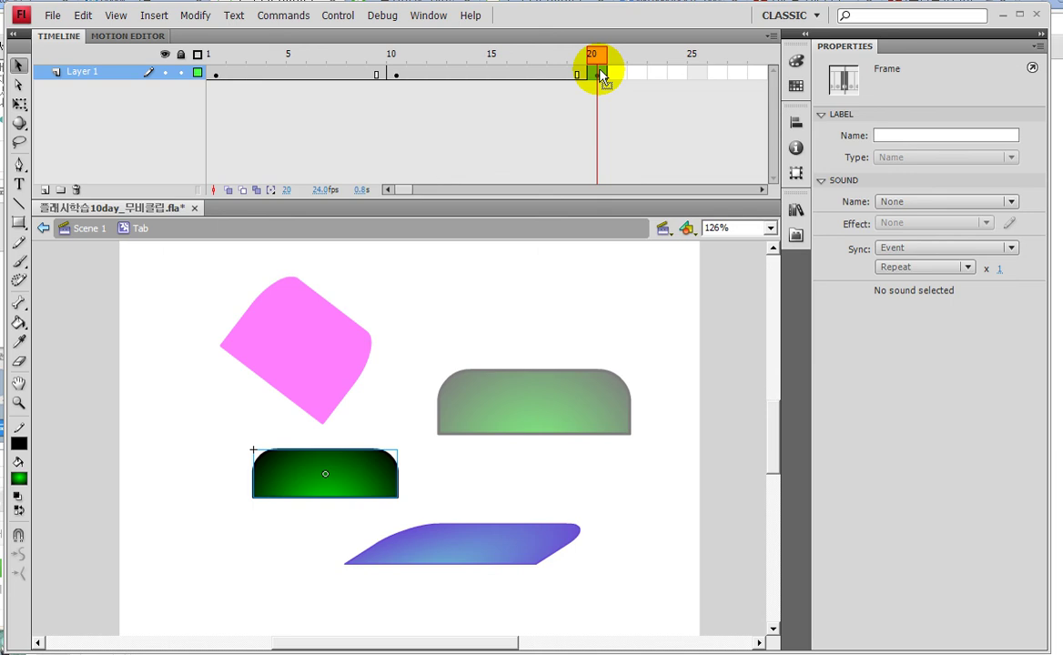
Apply an Alpha colour effect of 0% to the Tab-1 instance at frame 10.
{"action": "left_click", "coordinate": [396, 74]}
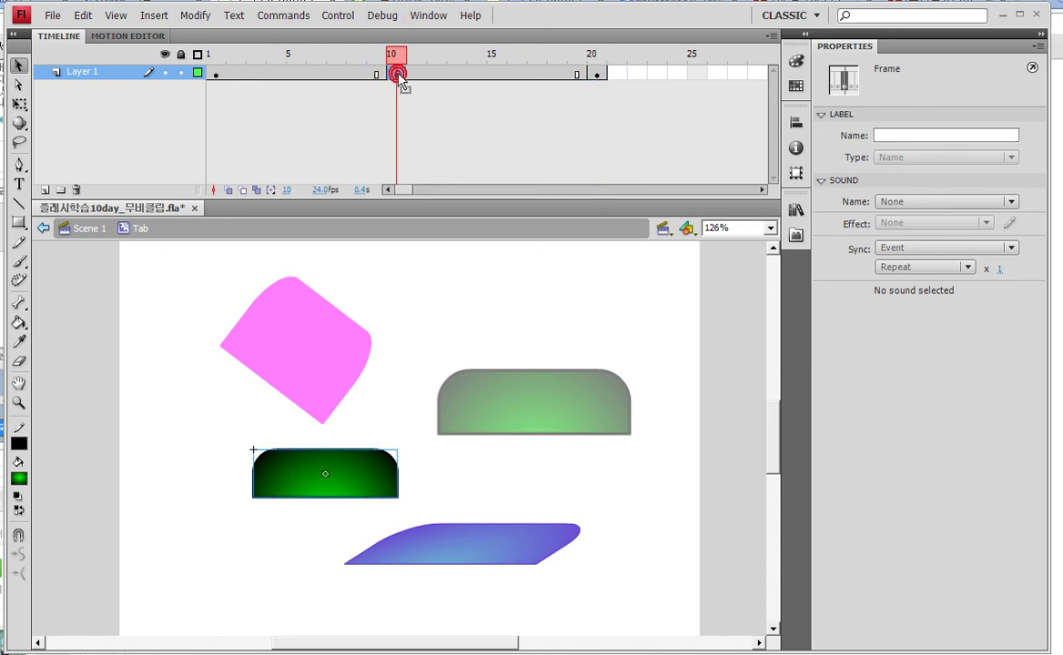
{"action": "left_click", "coordinate": [366, 470]}
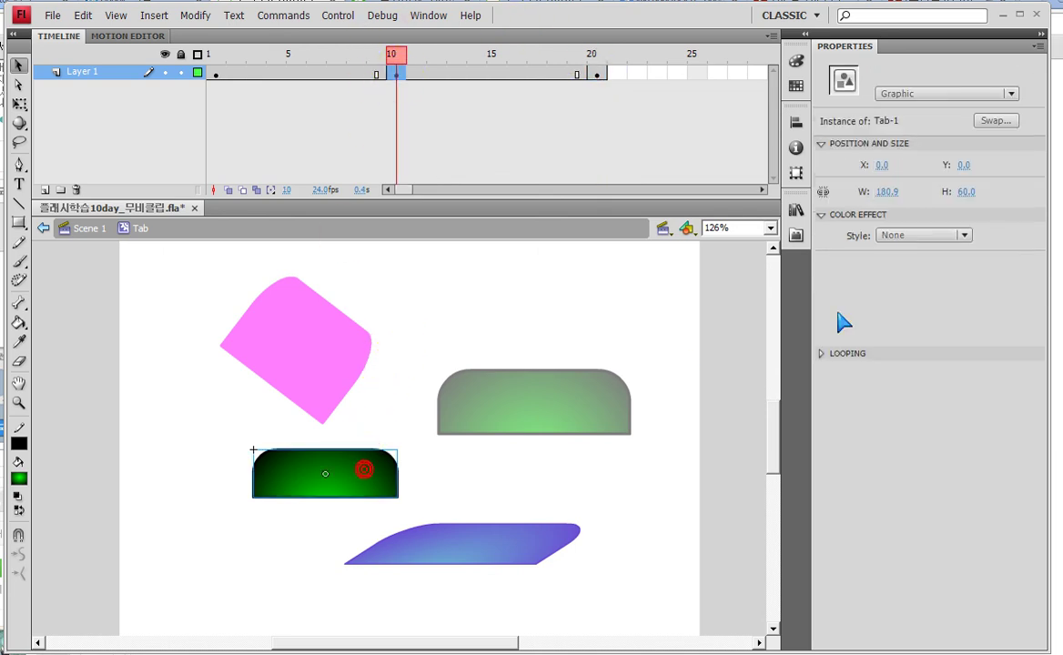
{"action": "left_click", "coordinate": [921, 236]}
{"action": "left_click", "coordinate": [905, 309]}
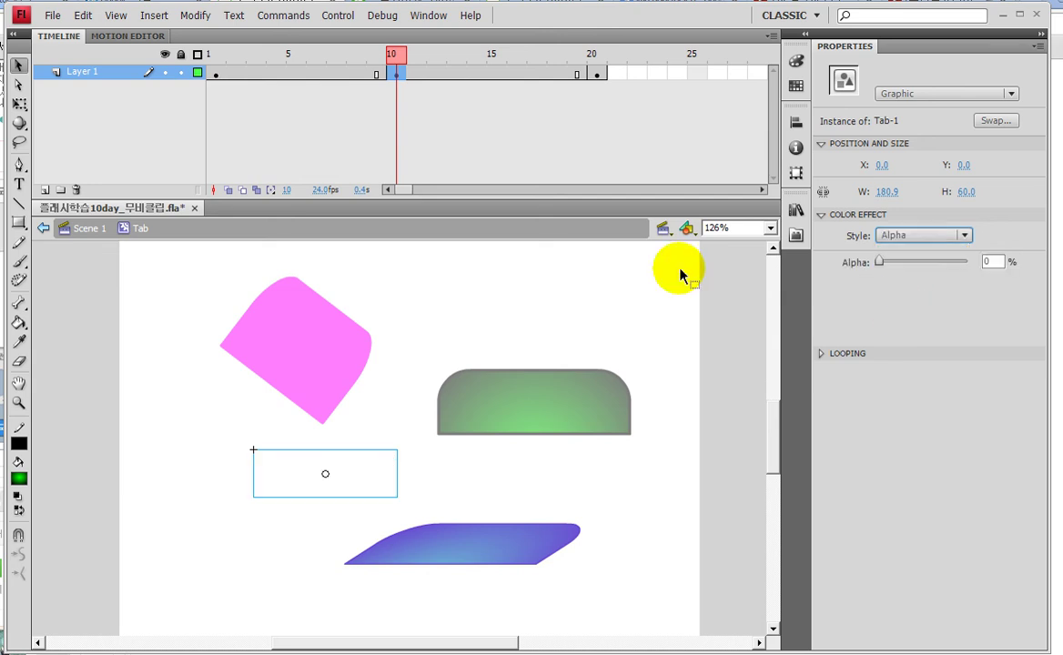
{"action": "mouse_move", "coordinate": [343, 503]}
{"action": "left_mouse_down"}
{"action": "mouse_move", "coordinate": [265, 497]}
{"action": "mouse_move", "coordinate": [415, 504]}
{"action": "mouse_move", "coordinate": [315, 534]}
{"action": "left_mouse_up"}
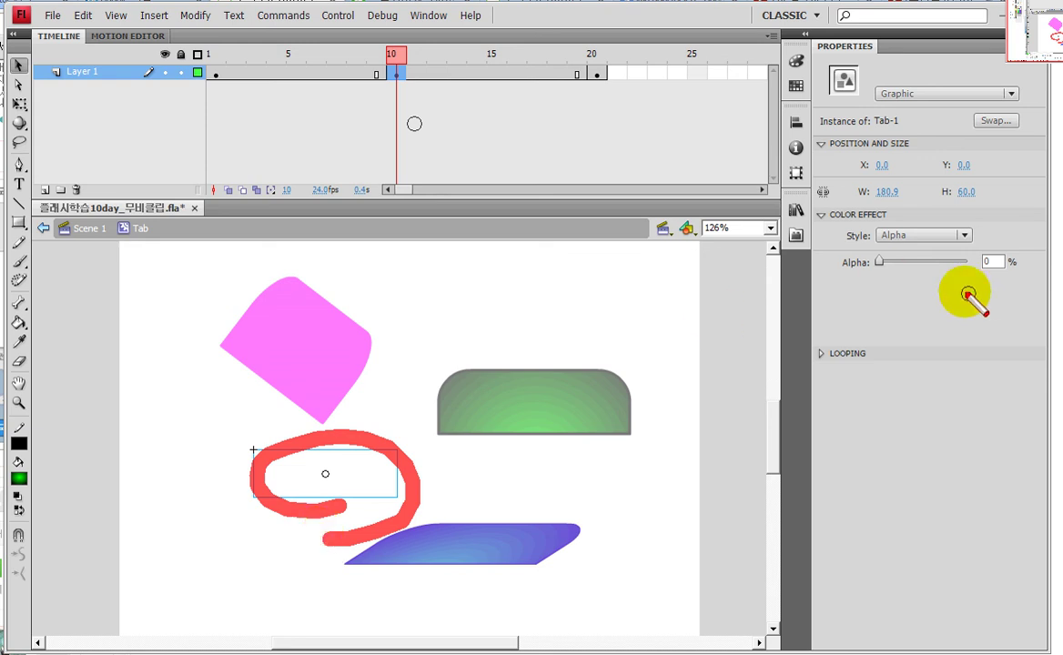
{"action": "mouse_move", "coordinate": [928, 280]}
{"action": "left_mouse_down"}
{"action": "mouse_move", "coordinate": [879, 207]}
{"action": "mouse_move", "coordinate": [953, 286]}
{"action": "left_mouse_up"}
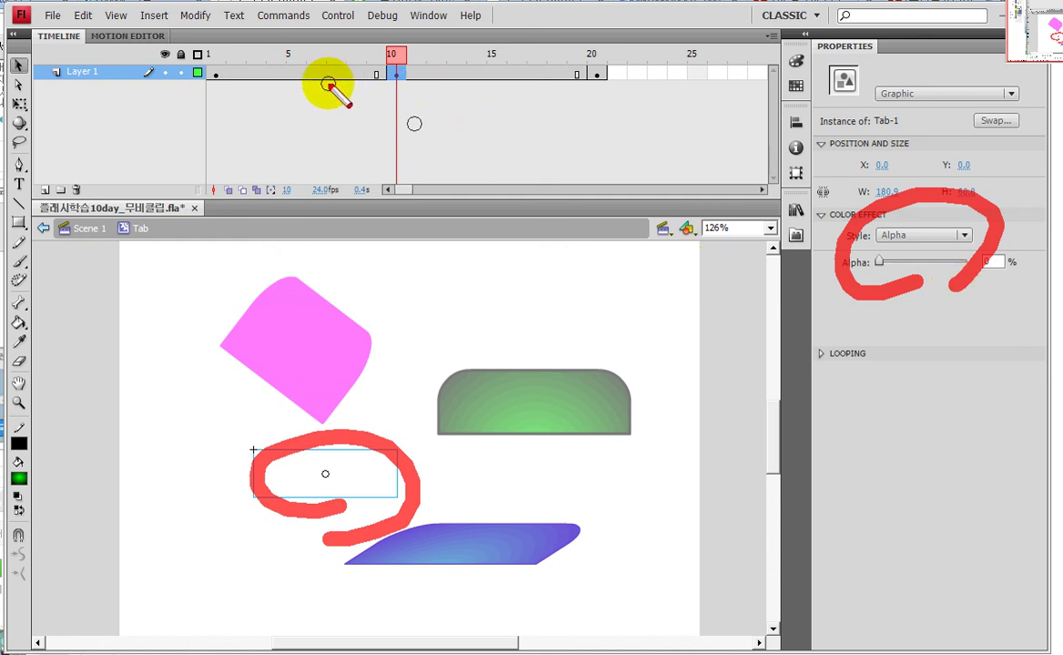
Create classic tweens between the keyframes at frames 1, 10 and 20 of Layer 1, and save the document.
{"action": "left_click_drag", "start_coordinate": [290, 73], "coordinate": [508, 77]}
{"action": "right_click", "coordinate": [508, 78]}
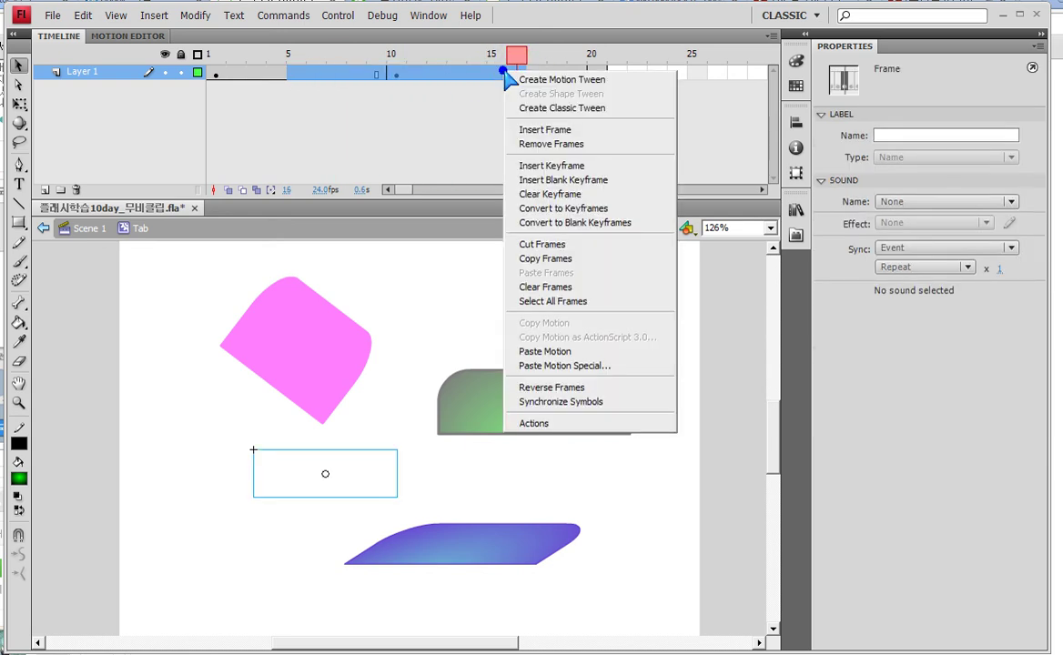
{"action": "left_click", "coordinate": [566, 106]}
{"action": "key", "text": "ctrl+s"}
Test the movie to preview the Tab instances' fade, close the preview, and return to Scene 1.
{"action": "key", "text": "ctrl+Return"}
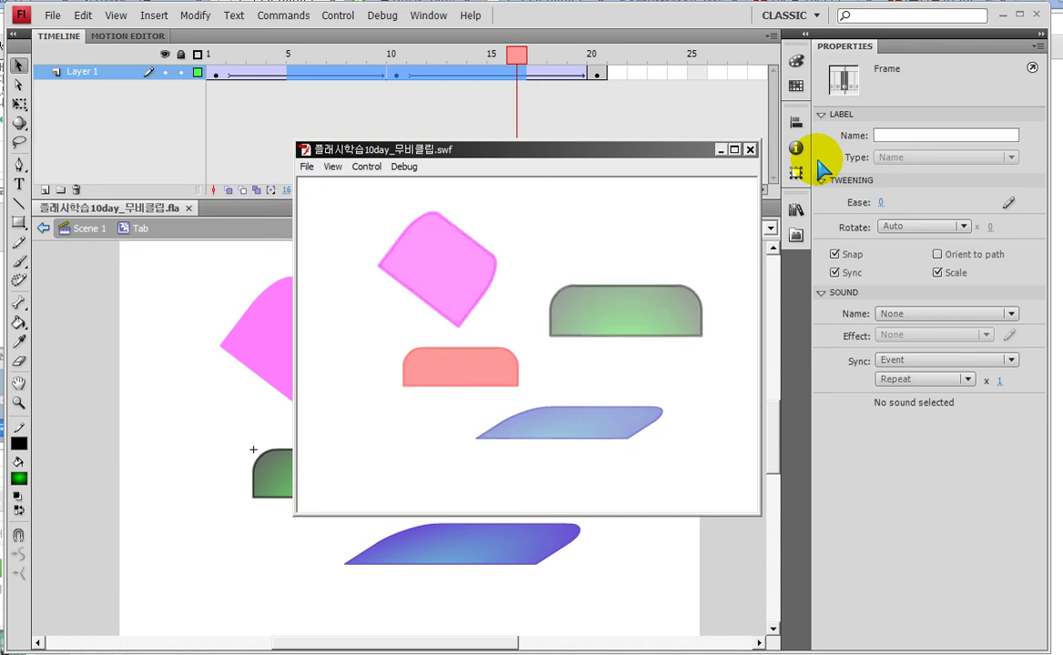
{"action": "left_click", "coordinate": [750, 149]}
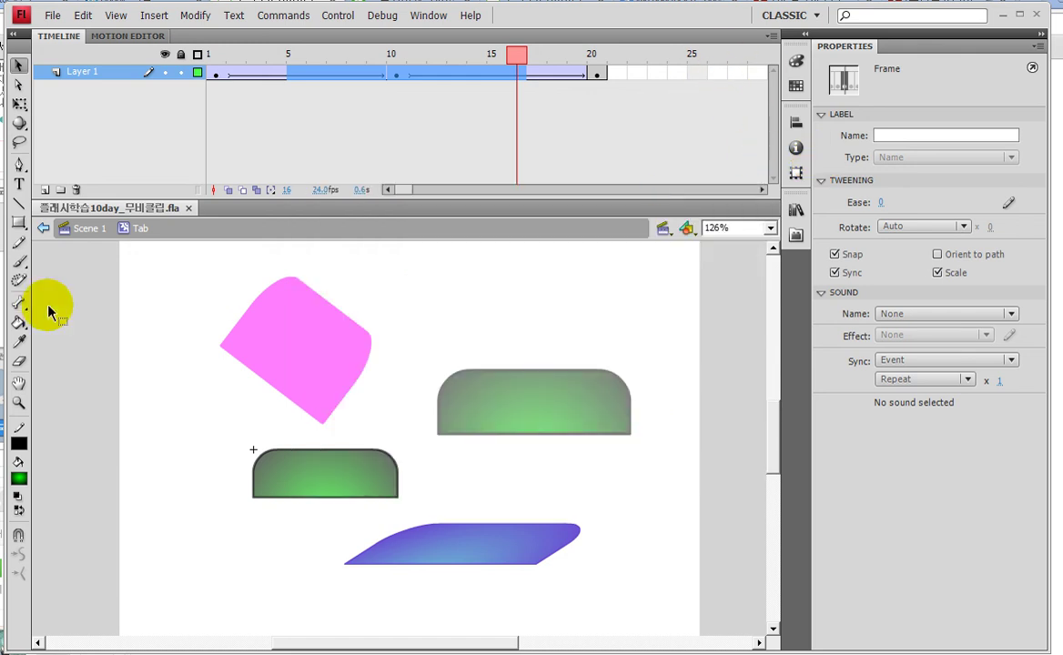
{"action": "left_click", "coordinate": [81, 228]}
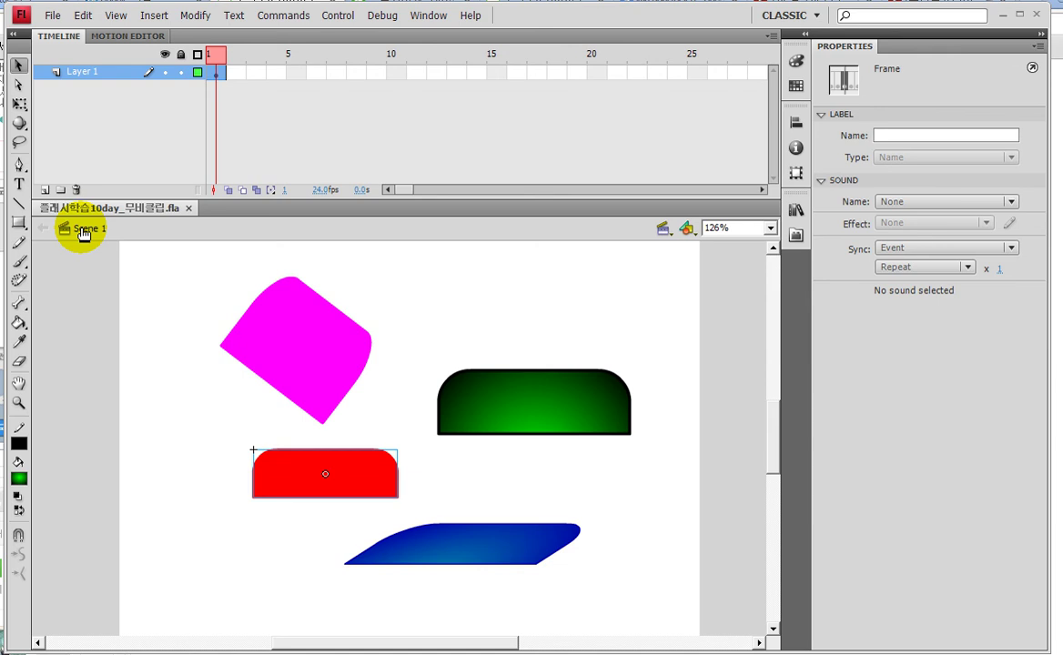
Reopen Tab from the red instance, review its keyframes at frames 10 and 20, and test the movie again.
{"action": "double_click", "coordinate": [368, 482]}
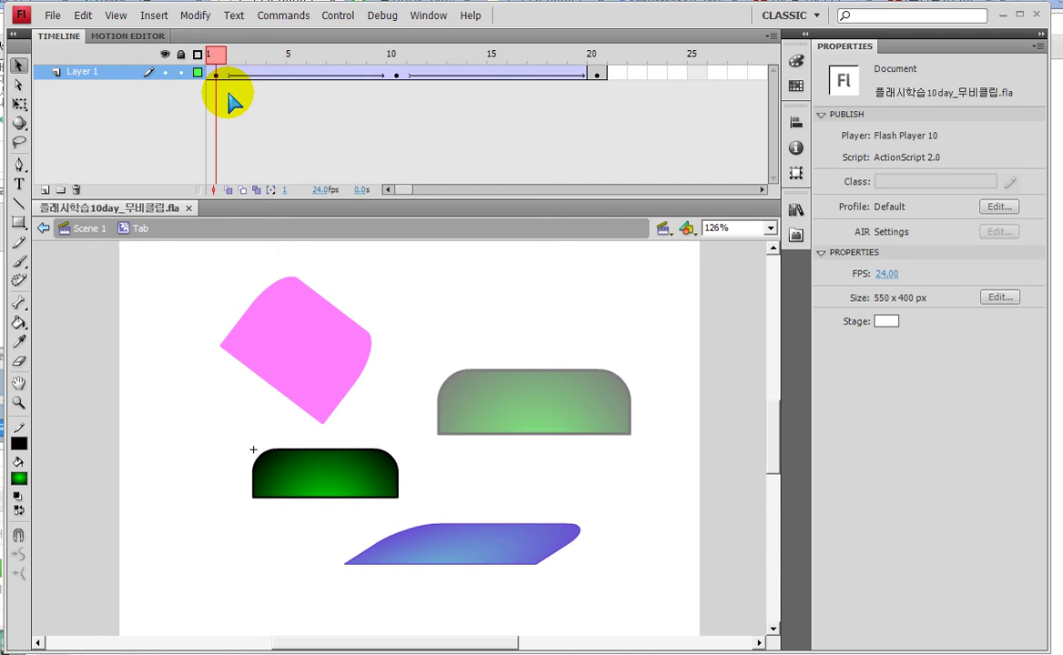
{"action": "left_click", "coordinate": [397, 74]}
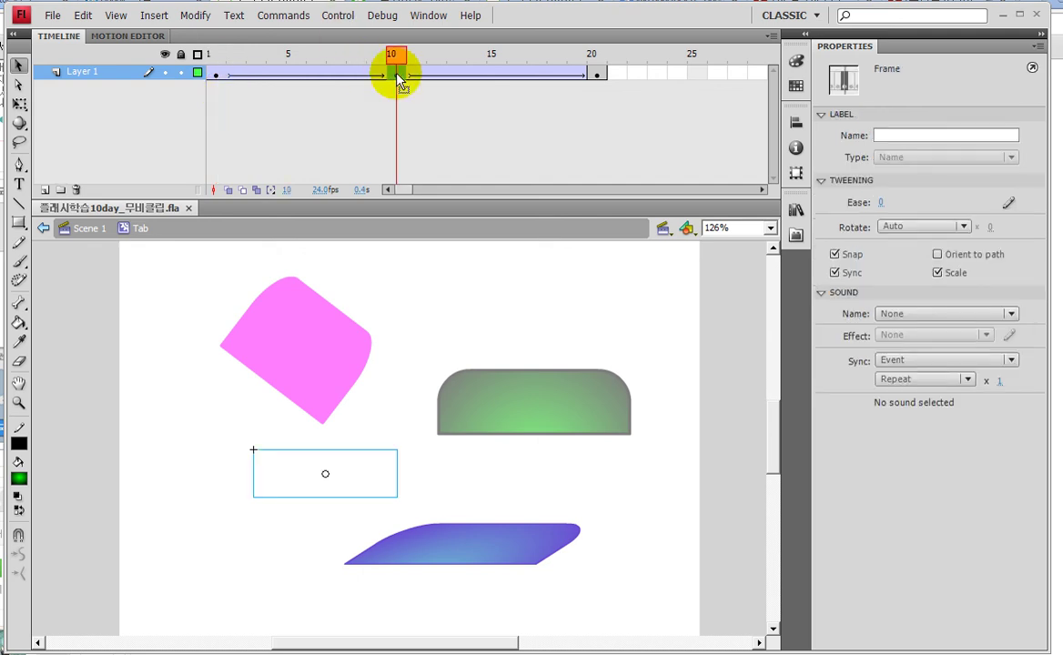
{"action": "left_click", "coordinate": [593, 74]}
{"action": "left_click", "coordinate": [399, 74]}
{"action": "key", "text": "ctrl+Return"}
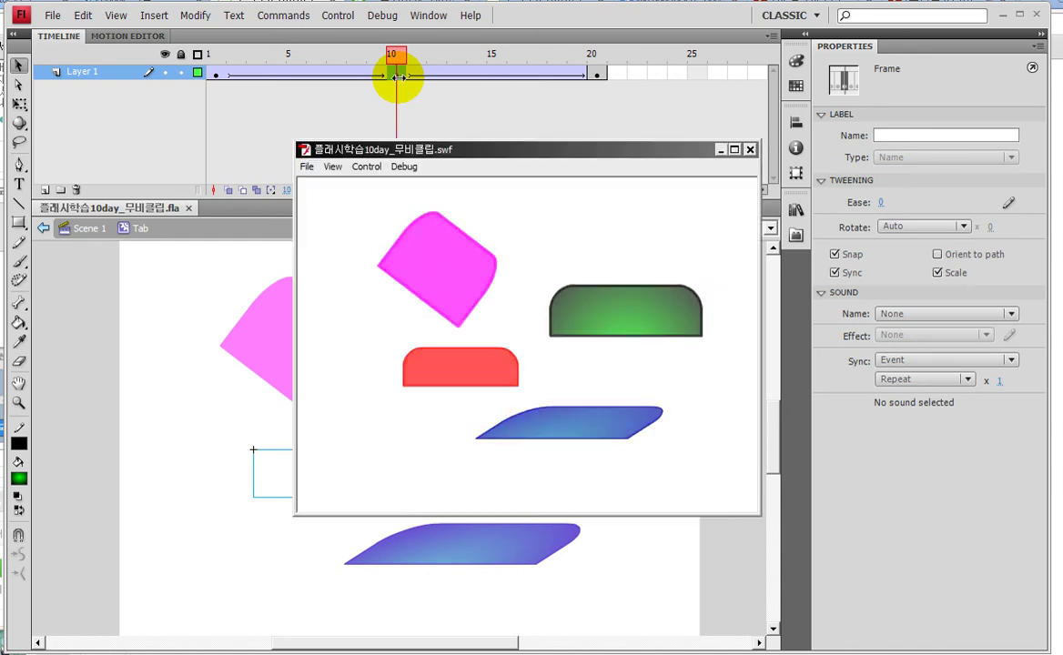